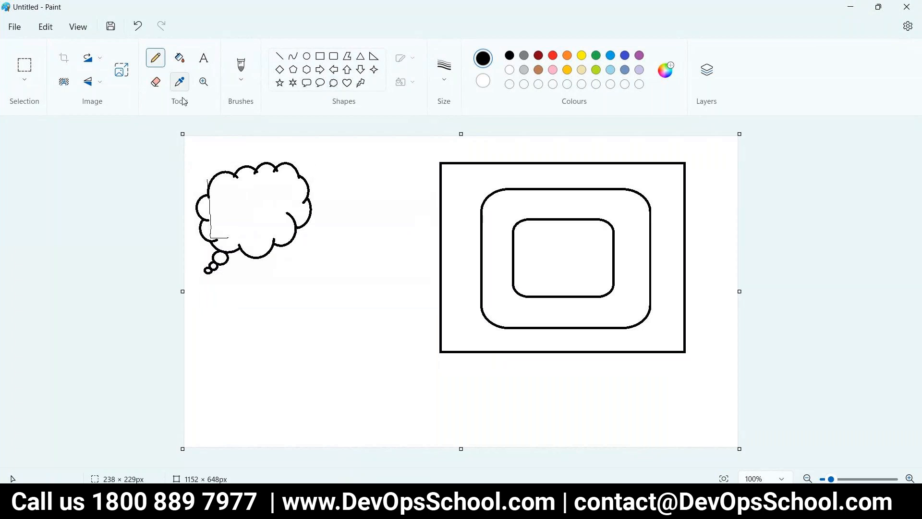
Handwrite NR inside the thought cloud with a thicker black pencil line and sketch a base beneath the outer rectangle.
{"action": "mouse_move", "coordinate": [222, 206]}
{"action": "left_mouse_down"}
{"action": "mouse_move", "coordinate": [244, 229]}
{"action": "mouse_move", "coordinate": [219, 223]}
{"action": "mouse_move", "coordinate": [277, 230]}
{"action": "left_mouse_up"}
{"action": "left_click", "coordinate": [444, 69]}
{"action": "left_click", "coordinate": [435, 181]}
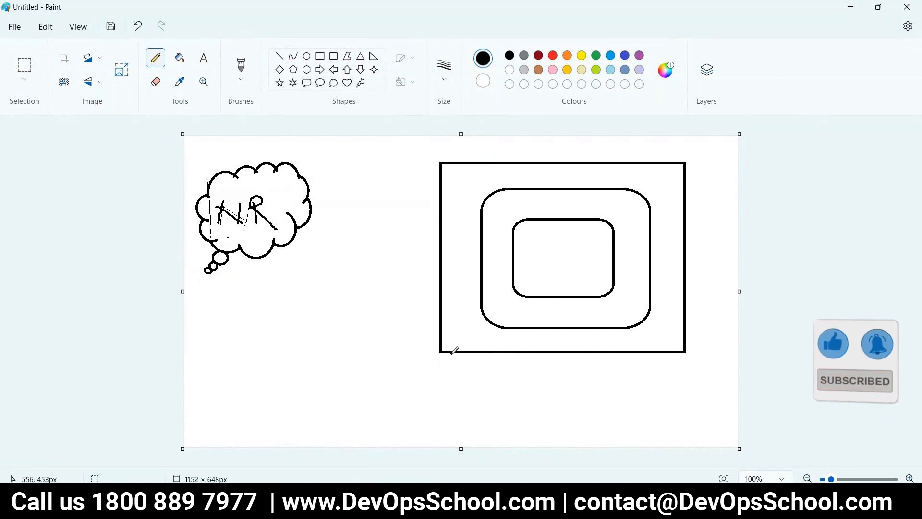
{"action": "mouse_move", "coordinate": [438, 354]}
{"action": "left_mouse_down"}
{"action": "mouse_move", "coordinate": [418, 370]}
{"action": "mouse_move", "coordinate": [671, 354]}
{"action": "left_mouse_up"}
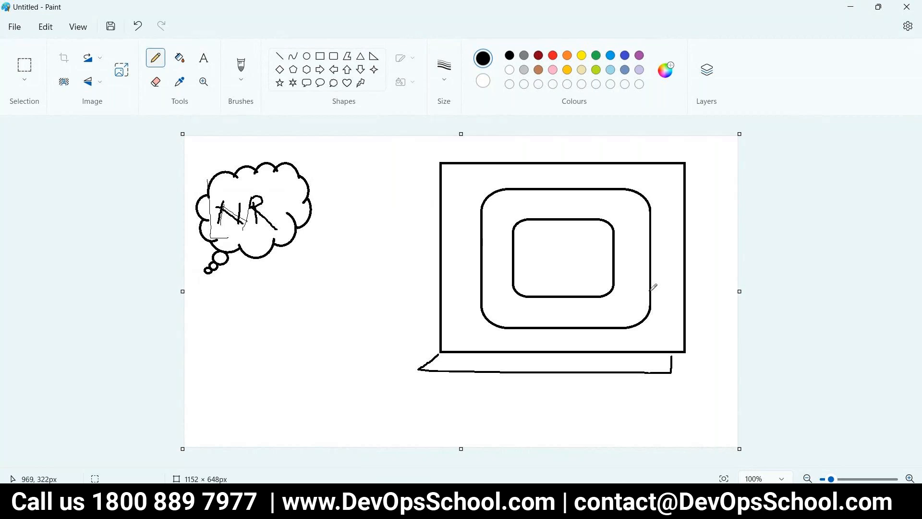
Label the nested boxes J, T and A in red from outermost to innermost, with a red line from outside to A.
{"action": "mouse_move", "coordinate": [656, 282]}
{"action": "left_mouse_down"}
{"action": "mouse_move", "coordinate": [657, 303]}
{"action": "mouse_move", "coordinate": [665, 285]}
{"action": "left_mouse_up"}
{"action": "left_click", "coordinate": [554, 57]}
{"action": "mouse_move", "coordinate": [643, 287]}
{"action": "left_mouse_down"}
{"action": "mouse_move", "coordinate": [670, 280]}
{"action": "mouse_move", "coordinate": [642, 312]}
{"action": "left_mouse_up"}
{"action": "mouse_move", "coordinate": [547, 298]}
{"action": "left_mouse_down"}
{"action": "mouse_move", "coordinate": [572, 290]}
{"action": "mouse_move", "coordinate": [567, 317]}
{"action": "left_mouse_up"}
{"action": "mouse_move", "coordinate": [529, 234]}
{"action": "left_mouse_down"}
{"action": "mouse_move", "coordinate": [531, 255]}
{"action": "mouse_move", "coordinate": [552, 254]}
{"action": "mouse_move", "coordinate": [553, 237]}
{"action": "left_mouse_up"}
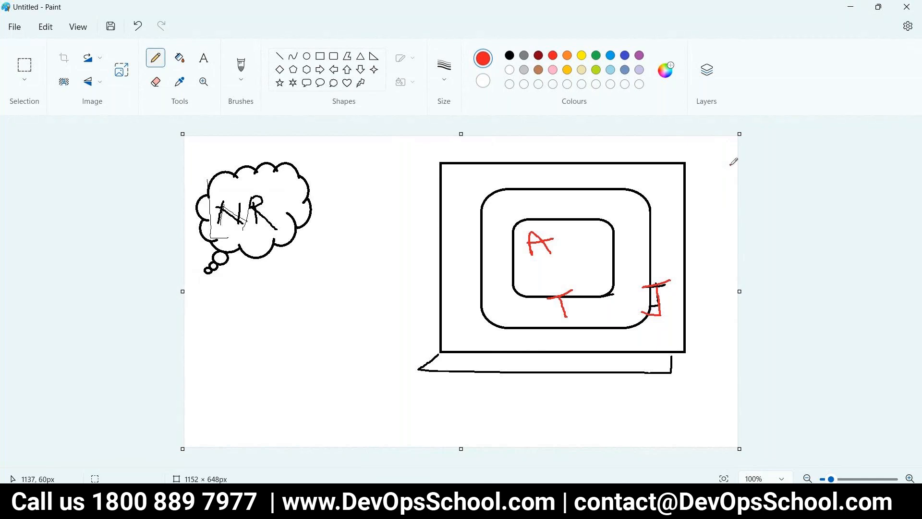
{"action": "mouse_move", "coordinate": [730, 164]}
{"action": "left_mouse_down"}
{"action": "mouse_move", "coordinate": [543, 237]}
{"action": "mouse_move", "coordinate": [533, 224]}
{"action": "mouse_move", "coordinate": [539, 238]}
{"action": "mouse_move", "coordinate": [554, 239]}
{"action": "left_mouse_up"}
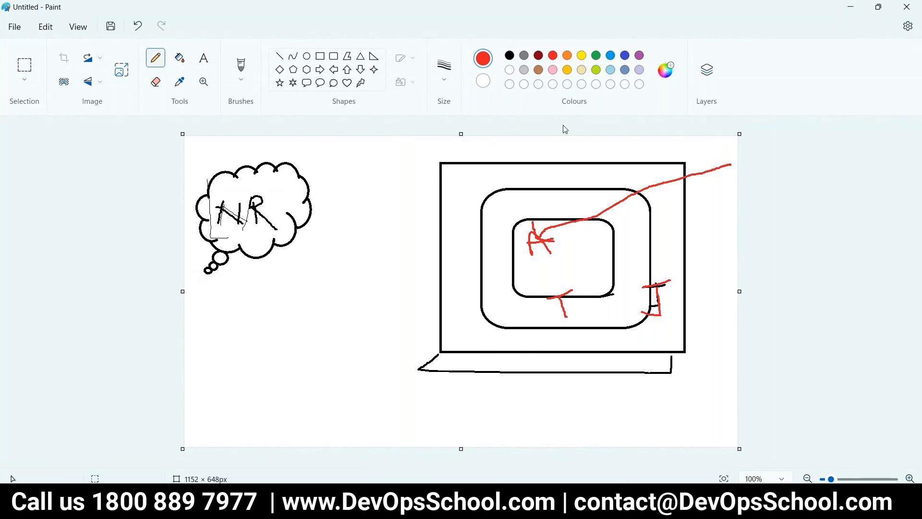
In blue, write a circled NR in the innermost box and an A below the rounded boxes, and draw an arrow from outside to the red A.
{"action": "left_click", "coordinate": [610, 55]}
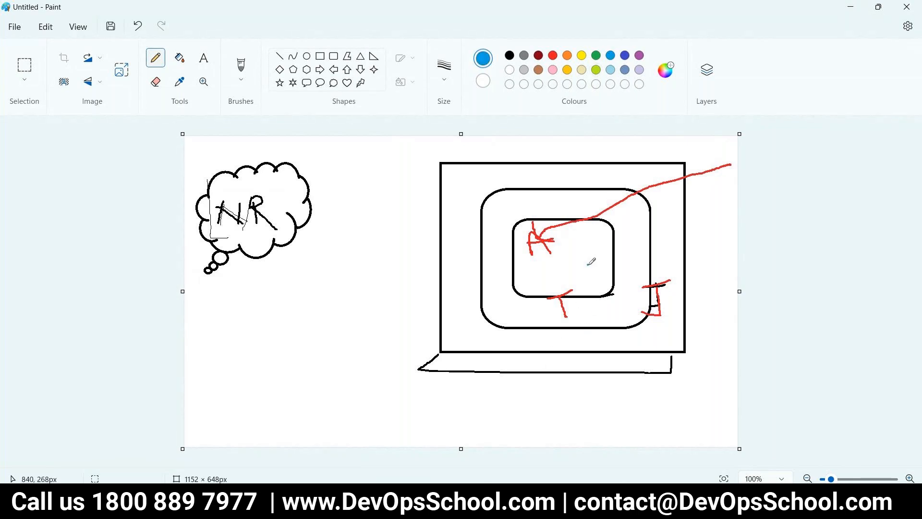
{"action": "mouse_move", "coordinate": [587, 265]}
{"action": "left_mouse_down"}
{"action": "mouse_move", "coordinate": [590, 283]}
{"action": "mouse_move", "coordinate": [609, 250]}
{"action": "mouse_move", "coordinate": [617, 264]}
{"action": "left_mouse_up"}
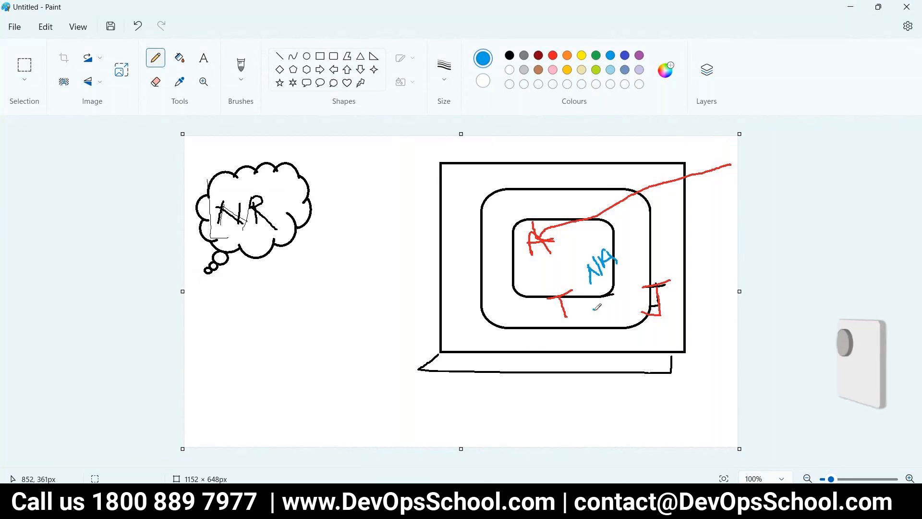
{"action": "mouse_move", "coordinate": [542, 357]}
{"action": "left_mouse_down"}
{"action": "mouse_move", "coordinate": [546, 335]}
{"action": "mouse_move", "coordinate": [558, 356]}
{"action": "mouse_move", "coordinate": [565, 344]}
{"action": "left_mouse_up"}
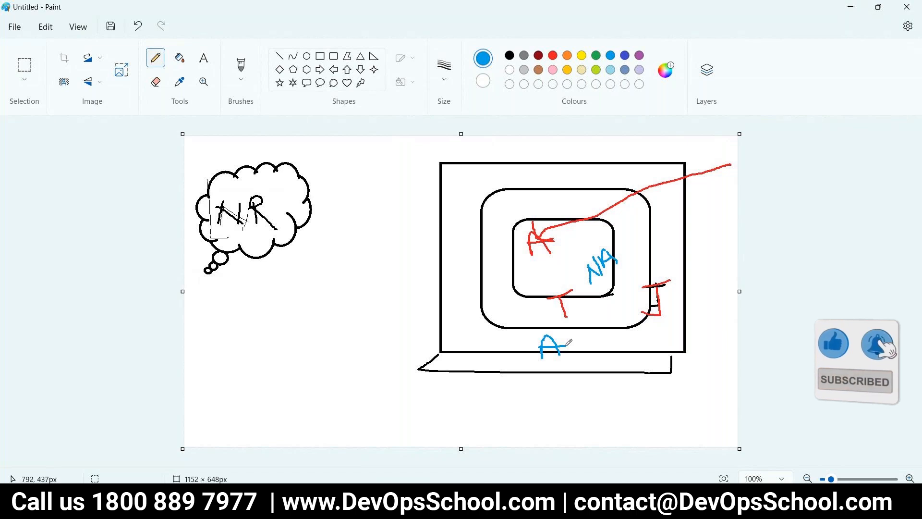
{"action": "mouse_move", "coordinate": [625, 269]}
{"action": "left_mouse_down"}
{"action": "mouse_move", "coordinate": [579, 270]}
{"action": "mouse_move", "coordinate": [592, 287]}
{"action": "left_mouse_up"}
{"action": "mouse_move", "coordinate": [730, 163]}
{"action": "left_mouse_down"}
{"action": "mouse_move", "coordinate": [615, 194]}
{"action": "mouse_move", "coordinate": [540, 235]}
{"action": "mouse_move", "coordinate": [547, 220]}
{"action": "mouse_move", "coordinate": [562, 240]}
{"action": "left_mouse_up"}
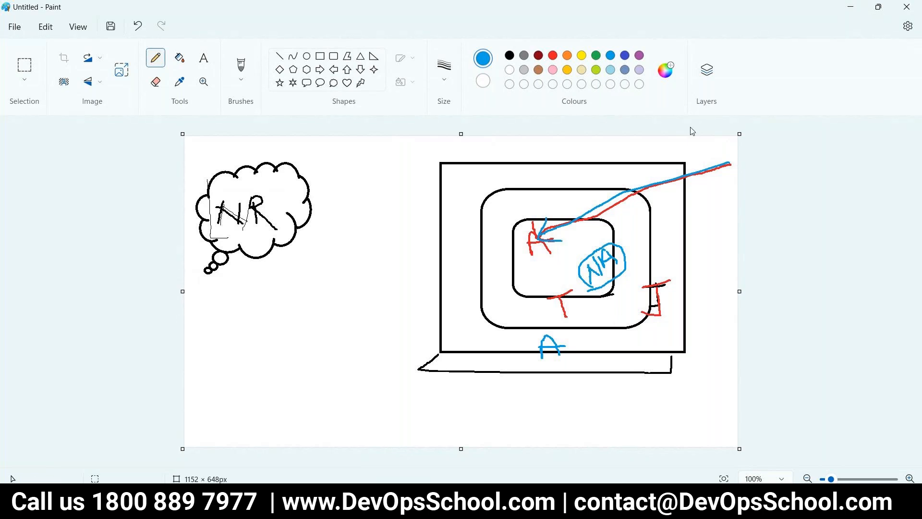
In purple, link the circled NR to the application and lower A, connect that A to the cloud, and add a person pointing to the cloud.
{"action": "left_click", "coordinate": [639, 55]}
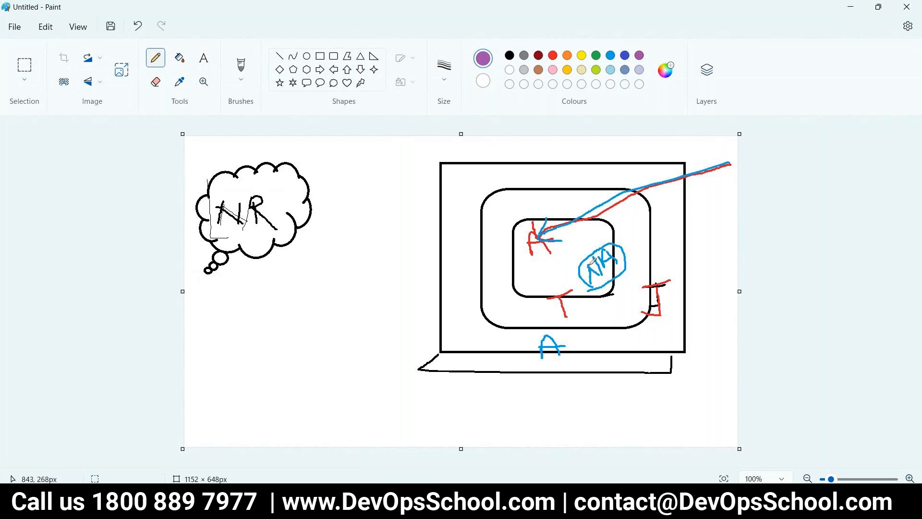
{"action": "mouse_move", "coordinate": [589, 265]}
{"action": "left_mouse_down"}
{"action": "mouse_move", "coordinate": [567, 250]}
{"action": "mouse_move", "coordinate": [569, 263]}
{"action": "left_mouse_up"}
{"action": "mouse_move", "coordinate": [568, 249]}
{"action": "left_mouse_down"}
{"action": "mouse_move", "coordinate": [582, 249]}
{"action": "mouse_move", "coordinate": [572, 325]}
{"action": "mouse_move", "coordinate": [556, 334]}
{"action": "mouse_move", "coordinate": [574, 336]}
{"action": "mouse_move", "coordinate": [255, 231]}
{"action": "left_mouse_up"}
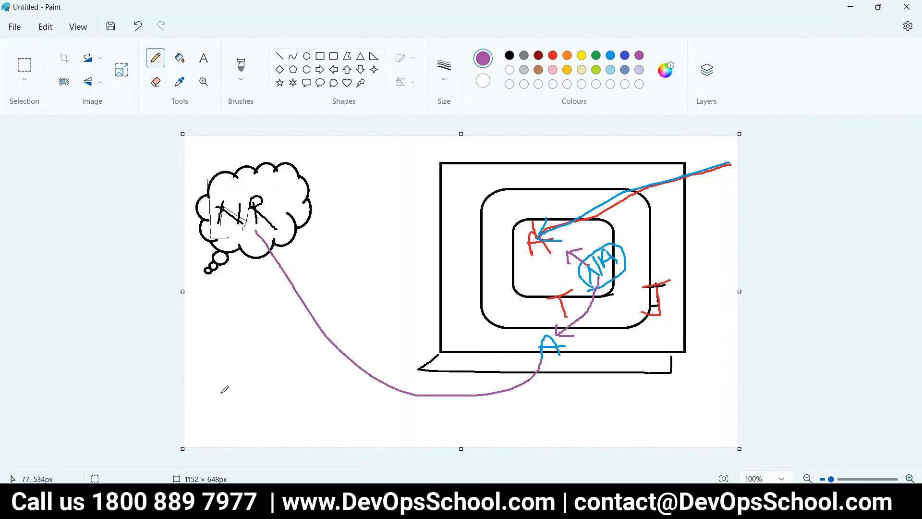
{"action": "mouse_move", "coordinate": [213, 392]}
{"action": "left_mouse_down"}
{"action": "mouse_move", "coordinate": [218, 416]}
{"action": "mouse_move", "coordinate": [233, 427]}
{"action": "left_mouse_up"}
{"action": "mouse_move", "coordinate": [222, 390]}
{"action": "left_mouse_down"}
{"action": "mouse_move", "coordinate": [241, 247]}
{"action": "mouse_move", "coordinate": [225, 272]}
{"action": "mouse_move", "coordinate": [251, 259]}
{"action": "mouse_move", "coordinate": [256, 274]}
{"action": "left_mouse_up"}
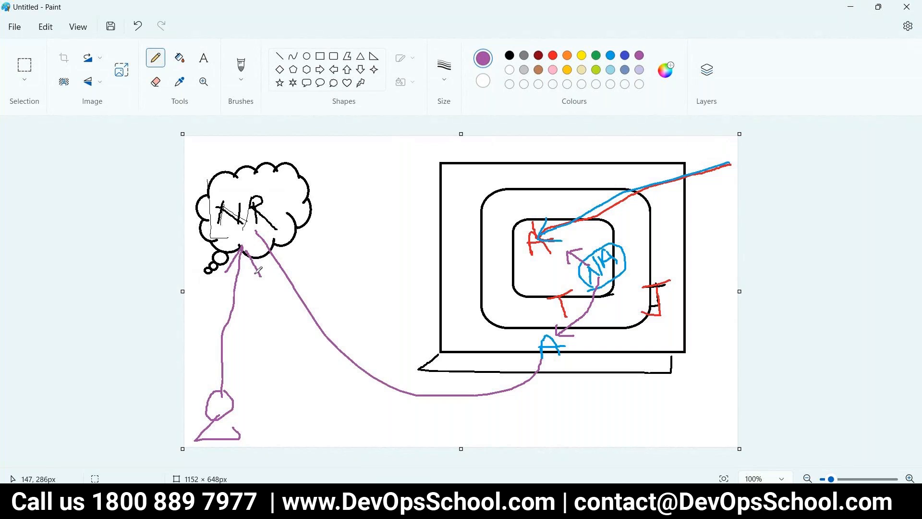
Circle the lower A in purple with a tick beside it, and add a 1 and a tick below the laptop base.
{"action": "left_click_drag", "start_coordinate": [628, 388], "coordinate": [626, 374]}
{"action": "mouse_move", "coordinate": [554, 331]}
{"action": "left_mouse_down"}
{"action": "mouse_move", "coordinate": [532, 330]}
{"action": "mouse_move", "coordinate": [542, 330]}
{"action": "left_mouse_up"}
{"action": "left_click_drag", "start_coordinate": [648, 380], "coordinate": [684, 369]}
{"action": "left_click", "coordinate": [602, 358]}
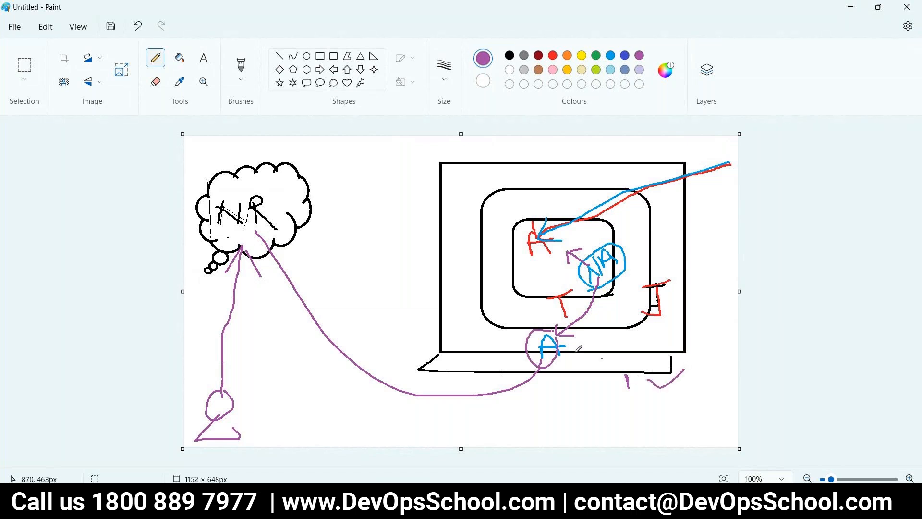
{"action": "left_click_drag", "start_coordinate": [568, 344], "coordinate": [596, 338]}
Switch to the MobaXterm terminal, clear the screen and check the installed Java version with java --version.
{"action": "left_click", "coordinate": [353, 507]}
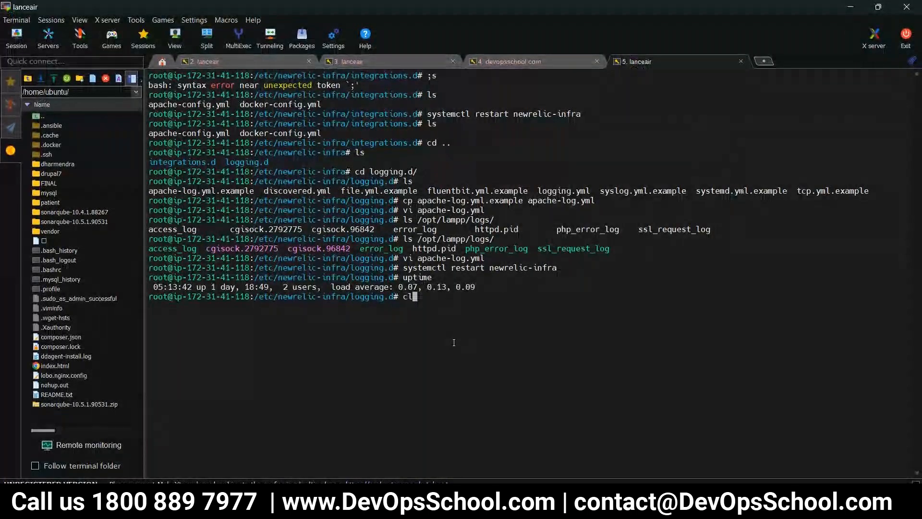
{"action": "type", "text": "clear"}
{"action": "key", "text": "Return"}
{"action": "type", "text": "jav"}
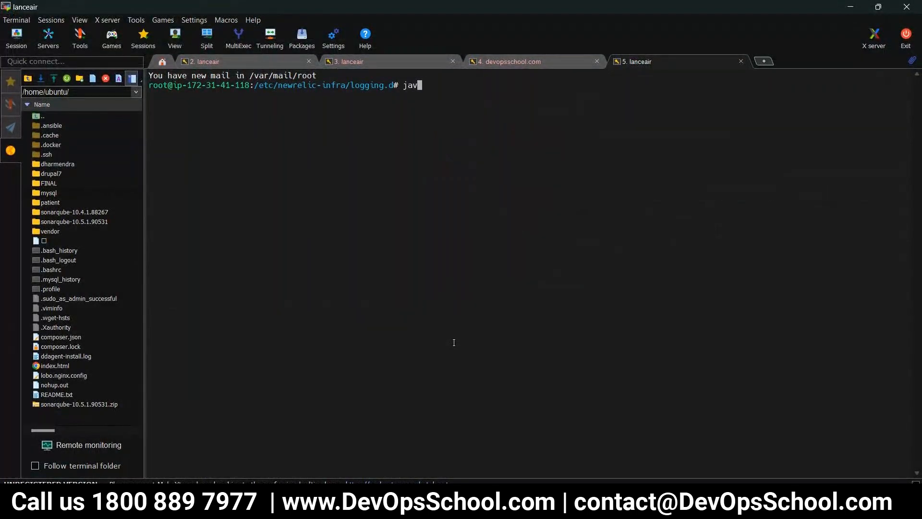
{"action": "type", "text": "a --versio"}
{"action": "type", "text": "n"}
{"action": "key", "text": "Return"}
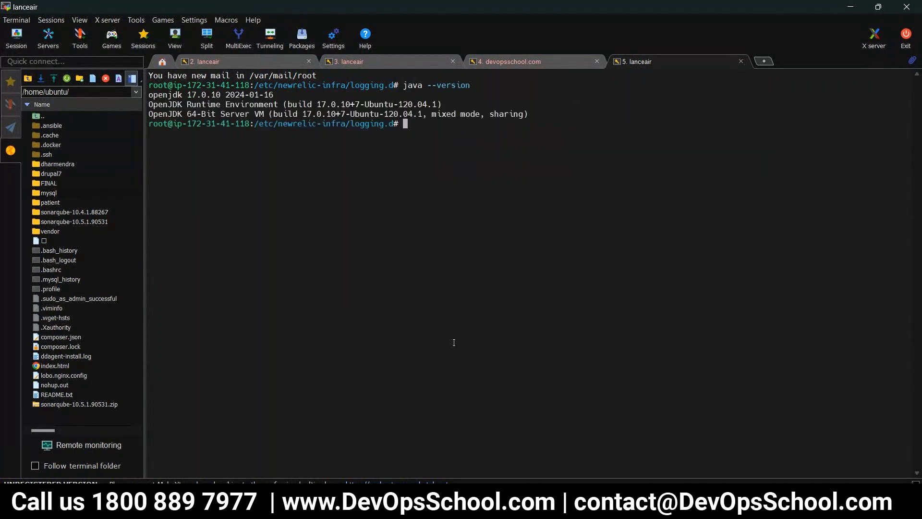
Revisit the Paint diagram, return to the terminal, change to the /opt directory and list its contents.
{"action": "key", "text": "alt+Tab"}
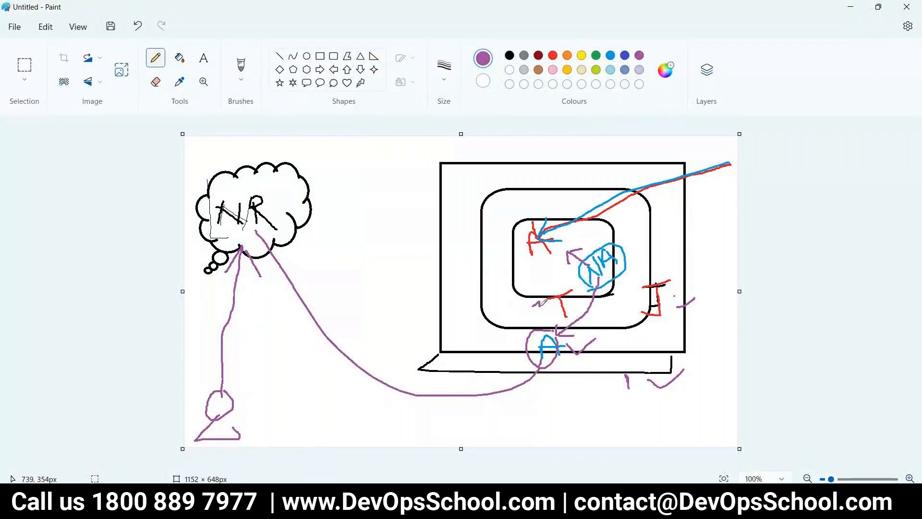
{"action": "key", "text": "alt+Tab"}
{"action": "type", "text": "cd /opt/"}
{"action": "key", "text": "Return"}
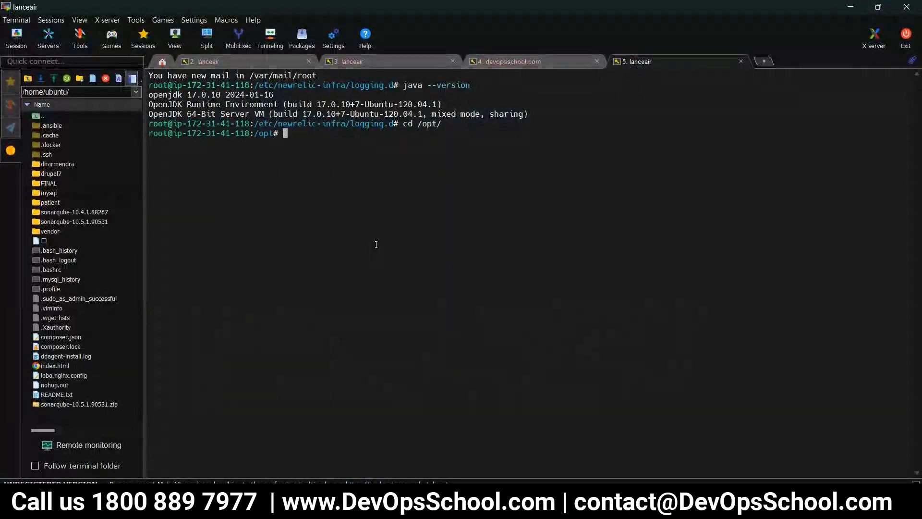
{"action": "type", "text": "ls"}
{"action": "key", "text": "Return"}
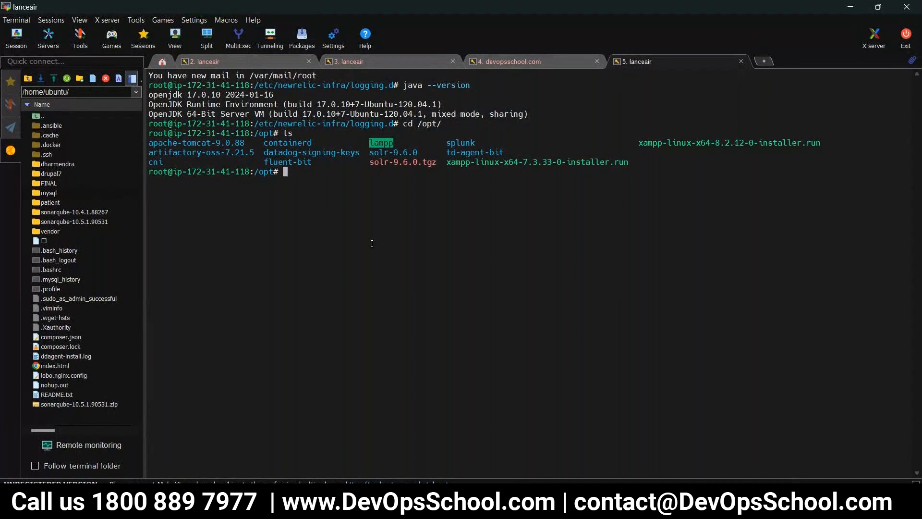
Enter the apache-tomcat-9.0.88 directory and list its contents.
{"action": "double_click", "coordinate": [233, 140]}
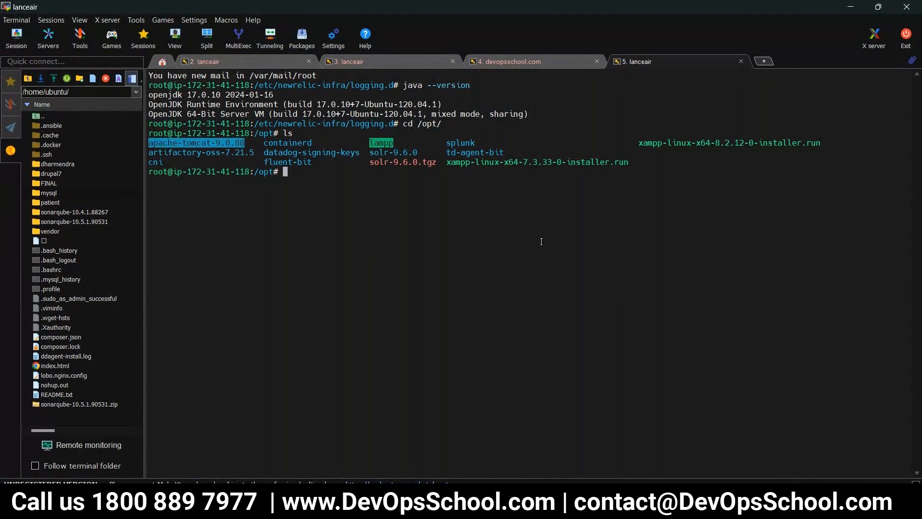
{"action": "type", "text": "cd"}
{"action": "right_click", "coordinate": [541, 242]}
{"action": "key", "text": "Return"}
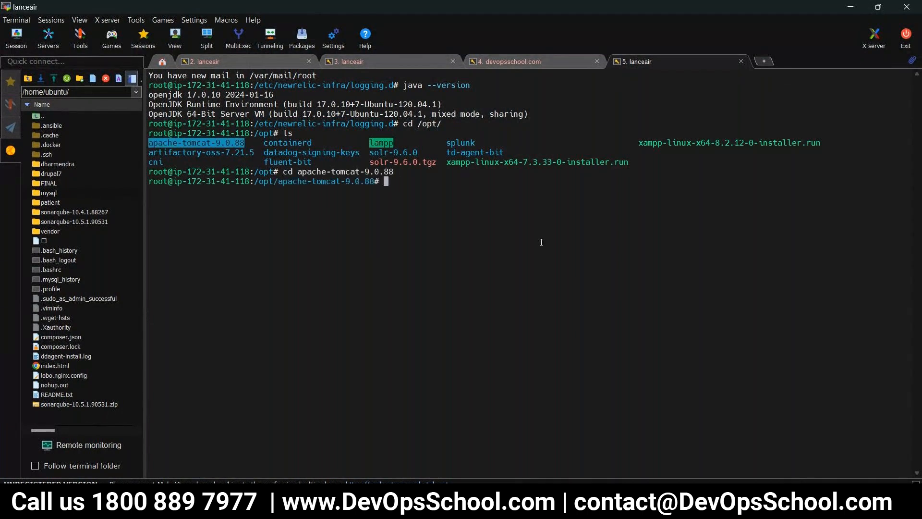
{"action": "type", "text": "ls"}
{"action": "key", "text": "Return"}
{"action": "type", "text": "\\"}
{"action": "key", "text": "BackSpace"}
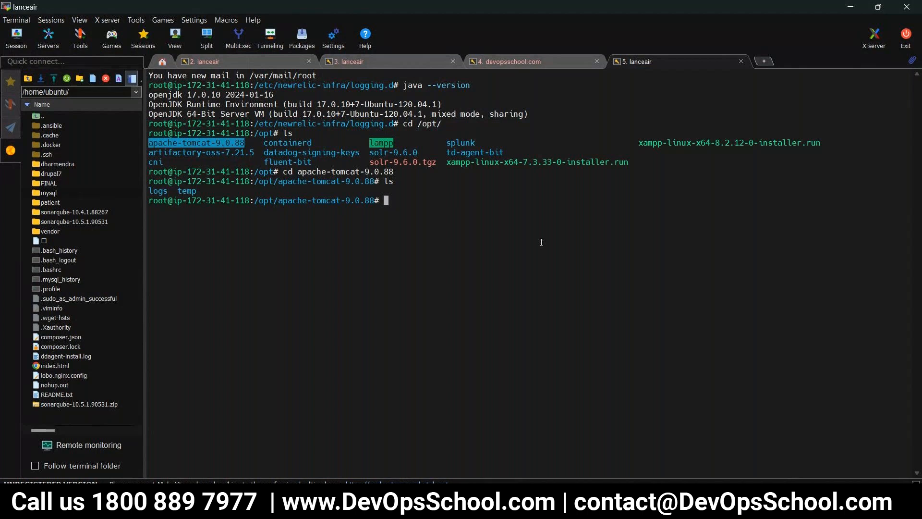
Go back up to /opt, clear the terminal and list the directory again.
{"action": "type", "text": "cd .."}
{"action": "key", "text": "Return"}
{"action": "type", "text": "ls"}
{"action": "key", "text": "Return"}
{"action": "type", "text": "clear"}
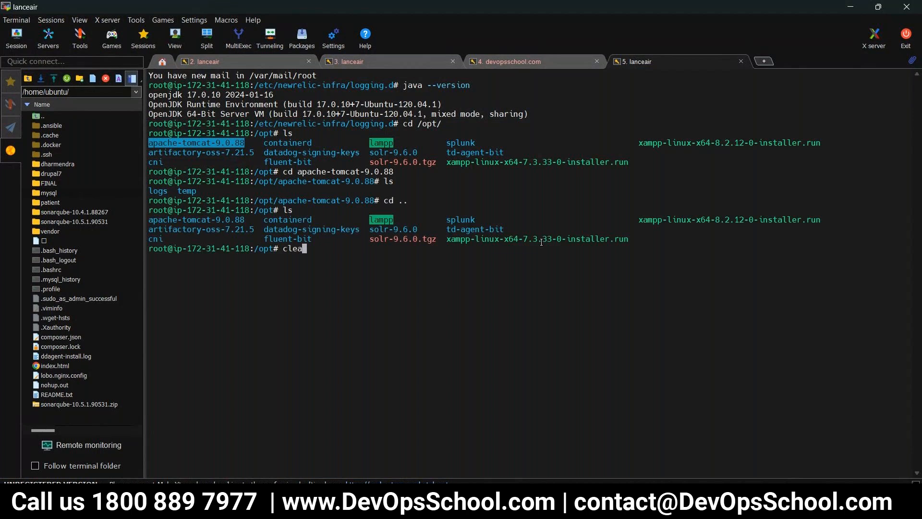
{"action": "key", "text": "Return"}
{"action": "type", "text": "ls"}
{"action": "key", "text": "Return"}
Delete the apache-tomcat-9.0.88 directory with rm -rf and list /opt to check the removal.
{"action": "type", "text": "rm "}
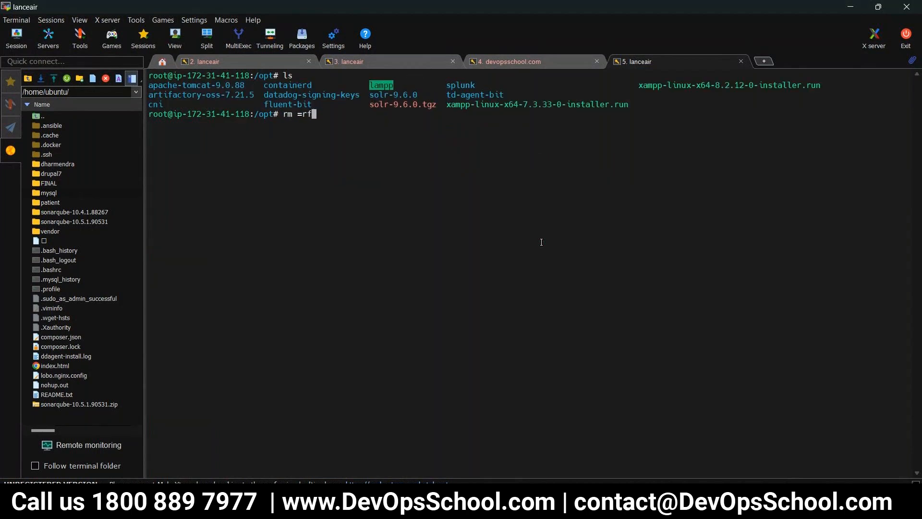
{"action": "type", "text": "-rf"}
{"action": "triple_click", "coordinate": [181, 88]}
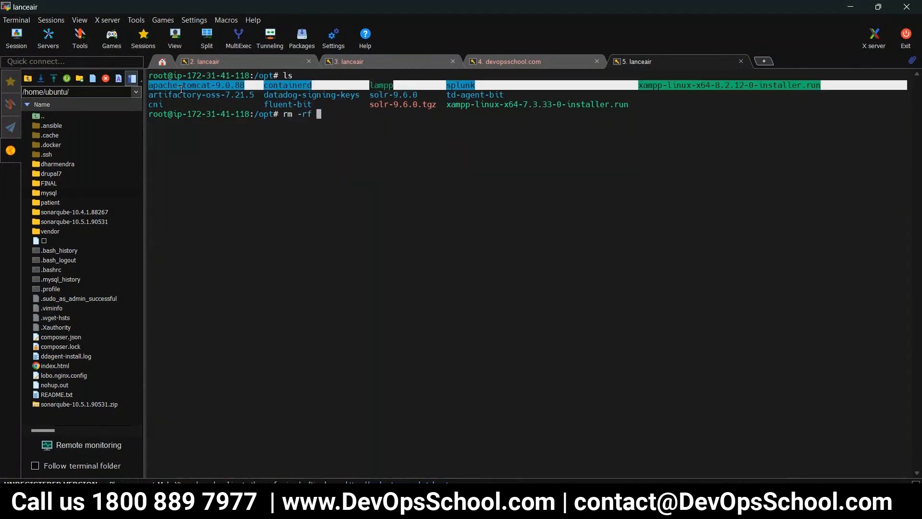
{"action": "triple_click", "coordinate": [211, 84]}
{"action": "double_click", "coordinate": [211, 84]}
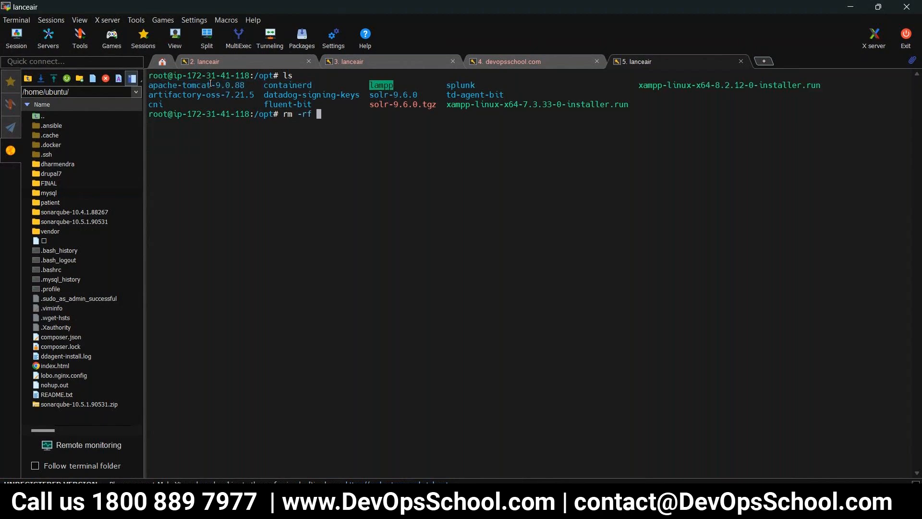
{"action": "right_click", "coordinate": [212, 86]}
{"action": "key", "text": "Return"}
{"action": "type", "text": "l"}
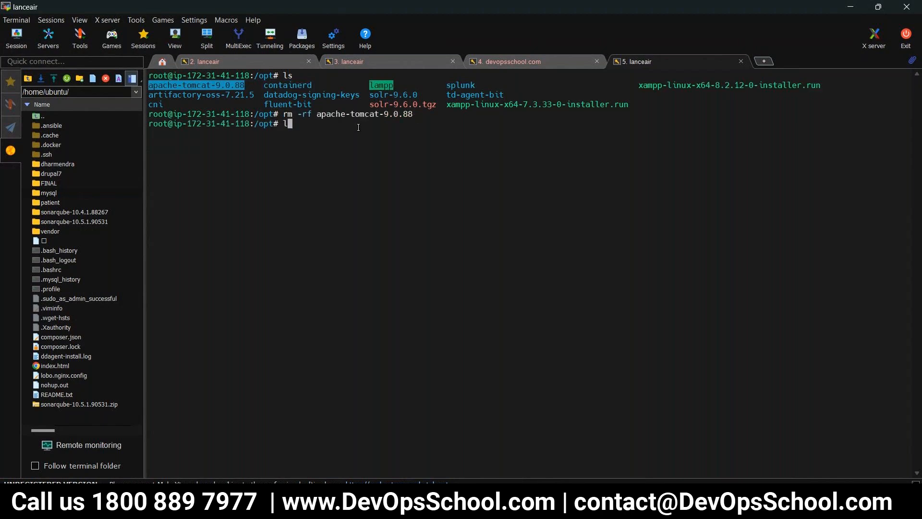
{"action": "type", "text": "s"}
{"action": "key", "text": "Return"}
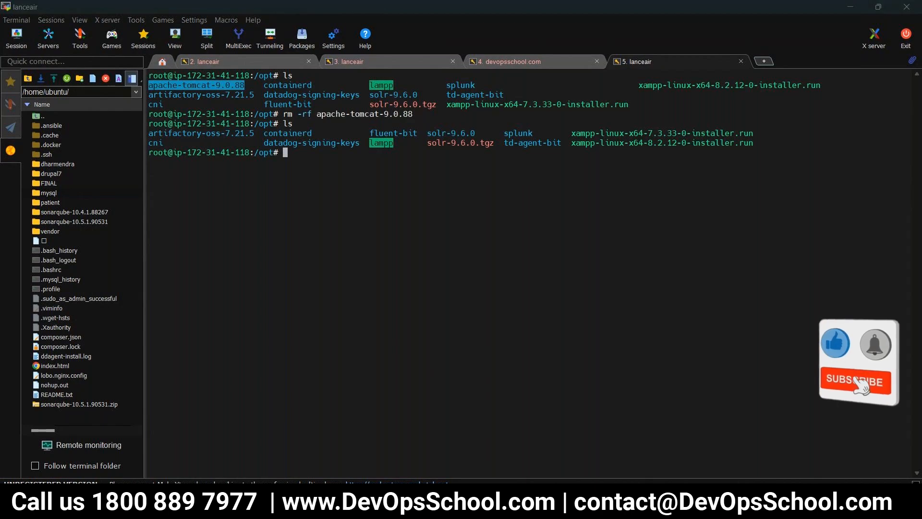
Switch to Chrome, search for "tomcat download" in a new tab and open the Apache Tomcat 9 Software Downloads page.
{"action": "mouse_move", "coordinate": [284, 506]}
{"action": "left_click", "coordinate": [265, 440]}
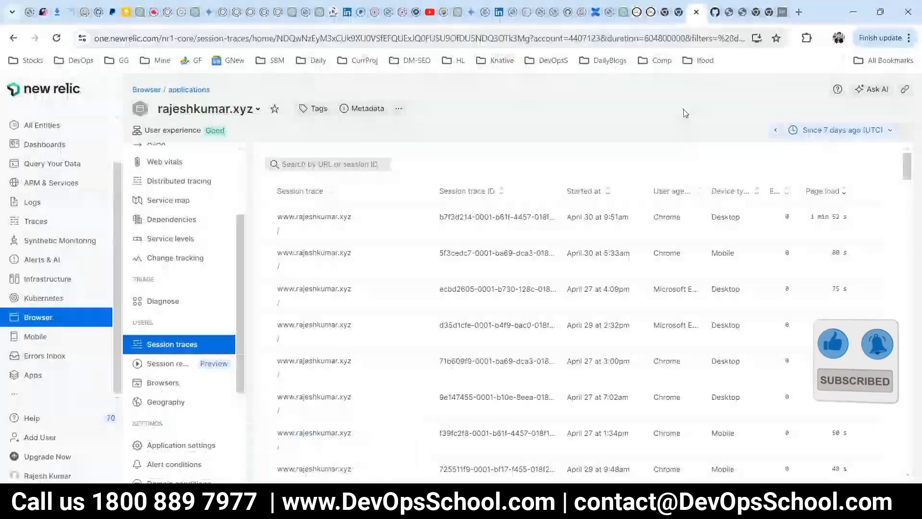
{"action": "key", "text": "ctrl+t"}
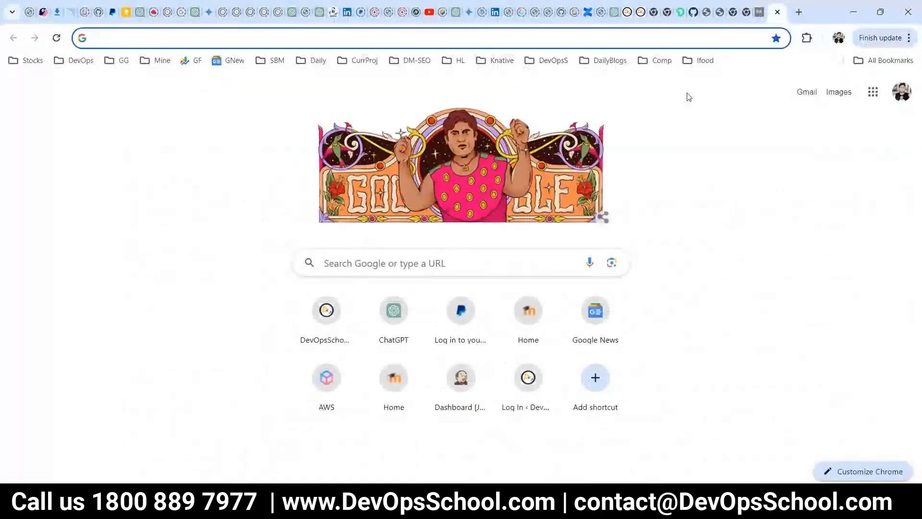
{"action": "type", "text": "tomcat download"}
{"action": "key", "text": "Return"}
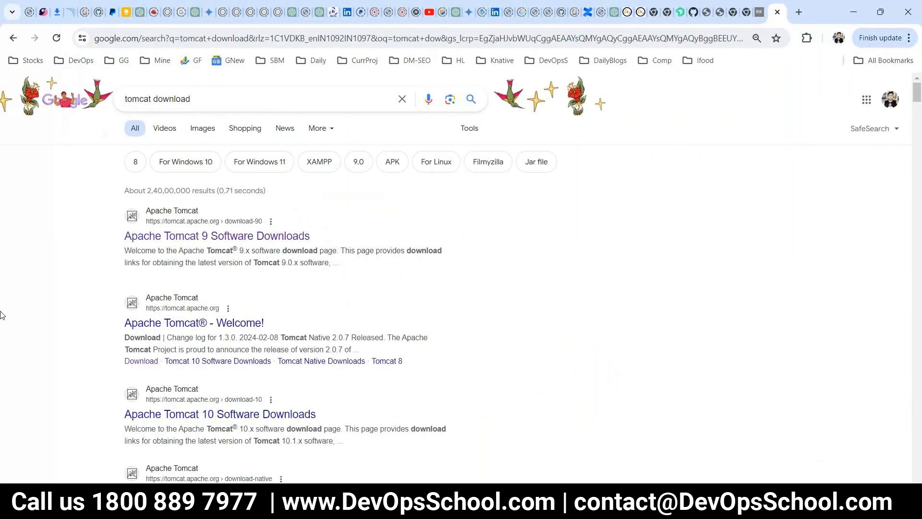
{"action": "left_click", "coordinate": [189, 235]}
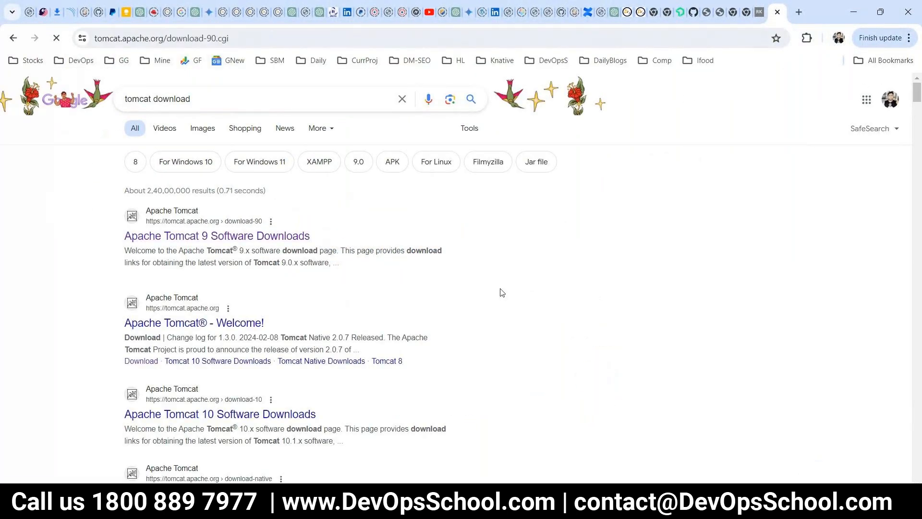
Copy the link of the 9.0.88 core zip distribution and download apache-tomcat-9.0.88.zip into /opt with wget in the terminal.
{"action": "scroll", "coordinate": [437, 306], "scroll_direction": "down", "scroll_amount": 5}
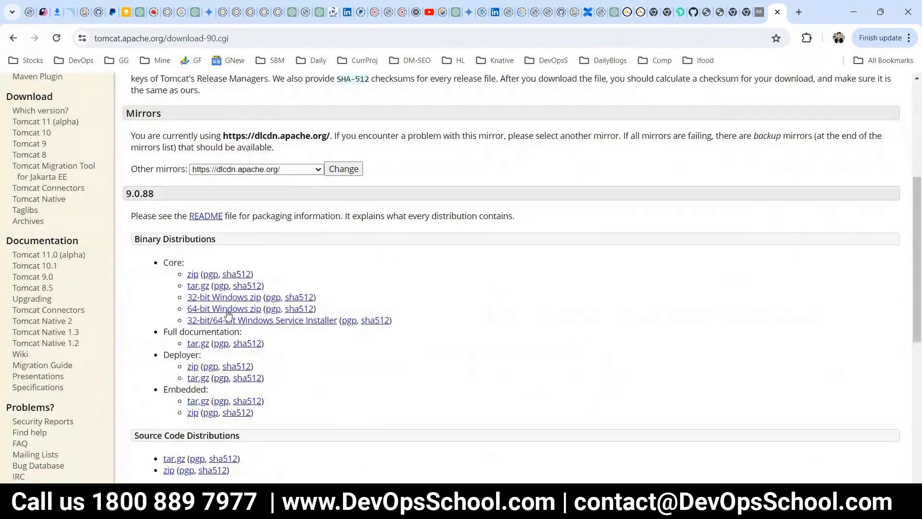
{"action": "right_click", "coordinate": [193, 276]}
{"action": "left_click", "coordinate": [231, 356]}
{"action": "key", "text": "alt+Tab"}
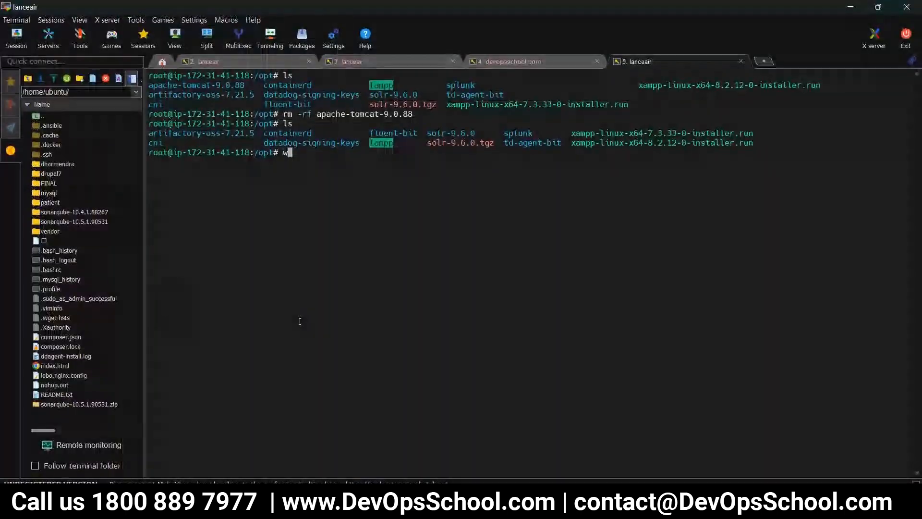
{"action": "type", "text": "wget"}
{"action": "right_click", "coordinate": [308, 320]}
{"action": "key", "text": "Return"}
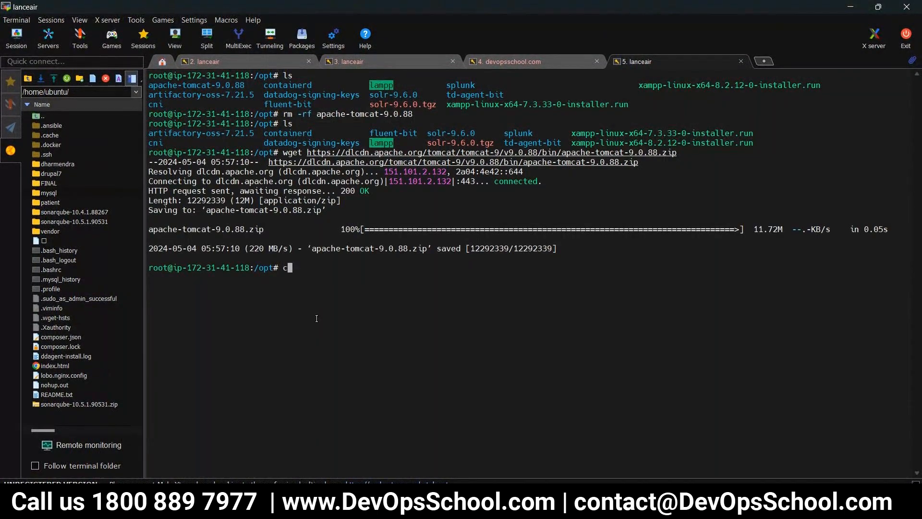
Clear the terminal and list /opt to check for the downloaded Tomcat archive.
{"action": "key", "text": "ctrl+l"}
{"action": "type", "text": "ls"}
{"action": "key", "text": "Return"}
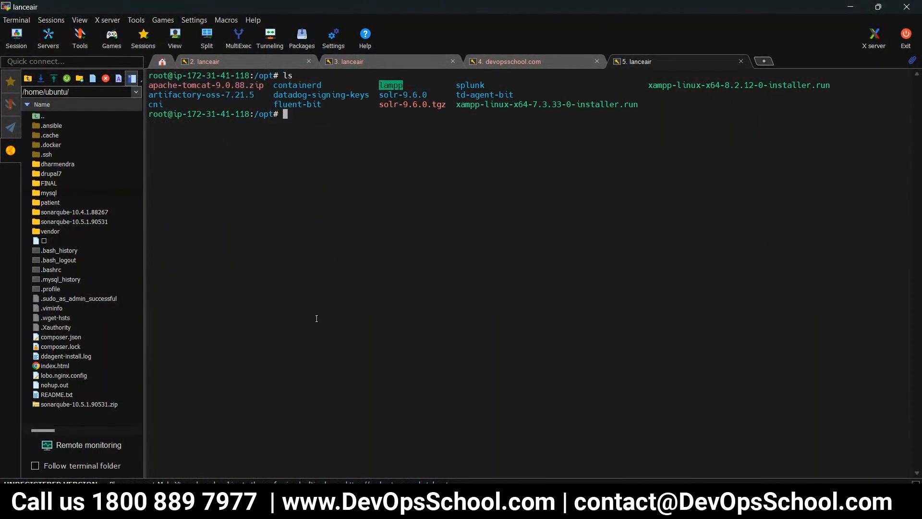
Extract apache-tomcat-9.0.88.zip in /opt with unzip and list the directory again.
{"action": "double_click", "coordinate": [228, 88]}
{"action": "type", "text": "unzip"}
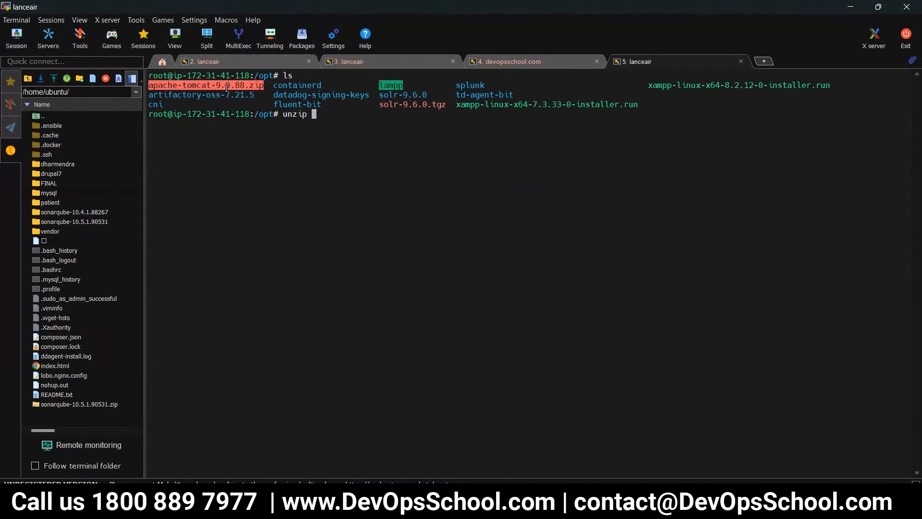
{"action": "right_click", "coordinate": [291, 146]}
{"action": "key", "text": "Return"}
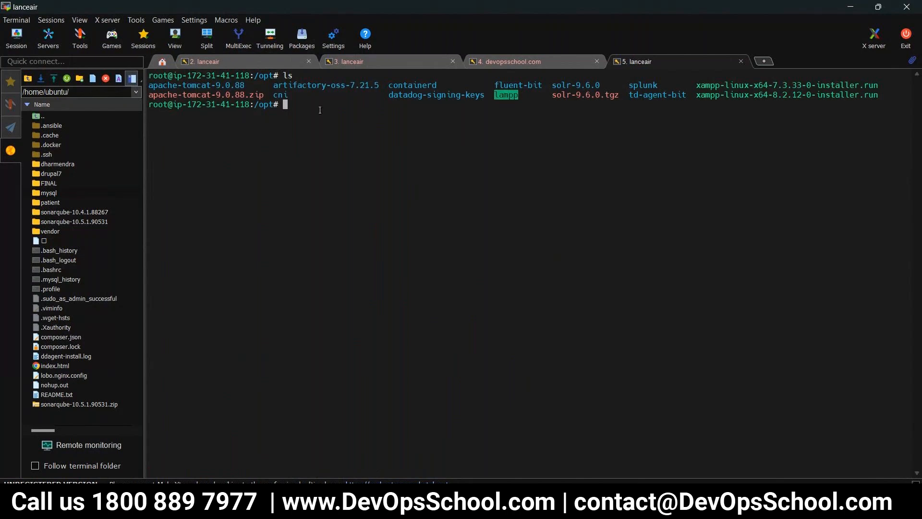
Change into the apache-tomcat-9.0.88 directory and list its contents on a cleared terminal.
{"action": "double_click", "coordinate": [168, 85]}
{"action": "type", "text": "cd"}
{"action": "right_click", "coordinate": [326, 161]}
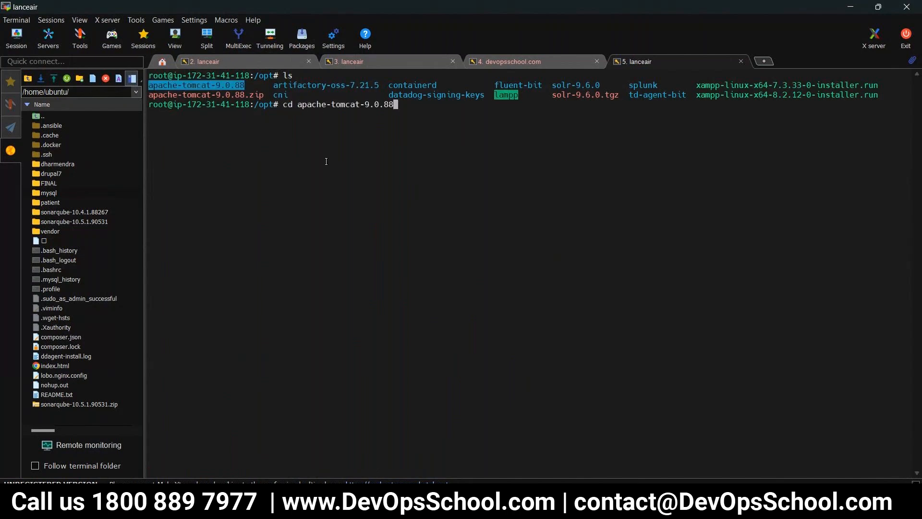
{"action": "key", "text": "Return"}
{"action": "type", "text": "ls"}
{"action": "key", "text": "Return"}
{"action": "type", "text": "clear"}
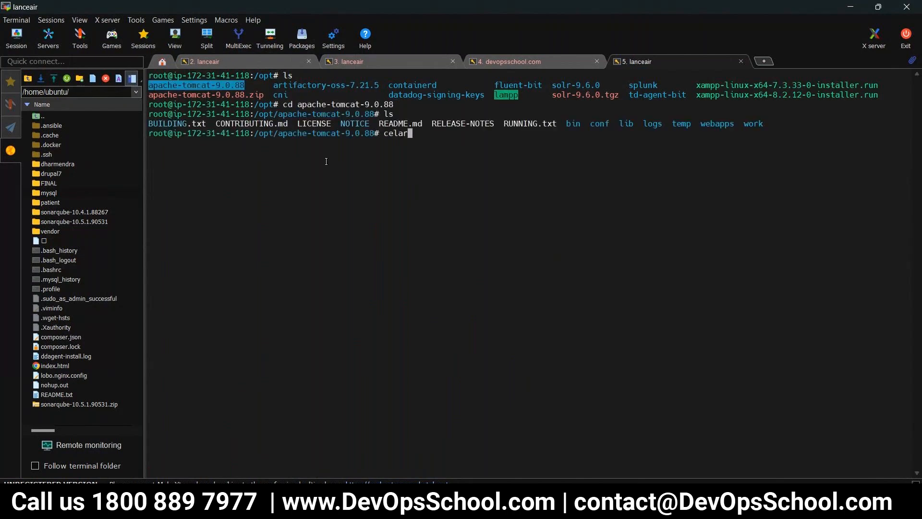
{"action": "key", "text": "Return"}
{"action": "type", "text": "ls"}
{"action": "key", "text": "Return"}
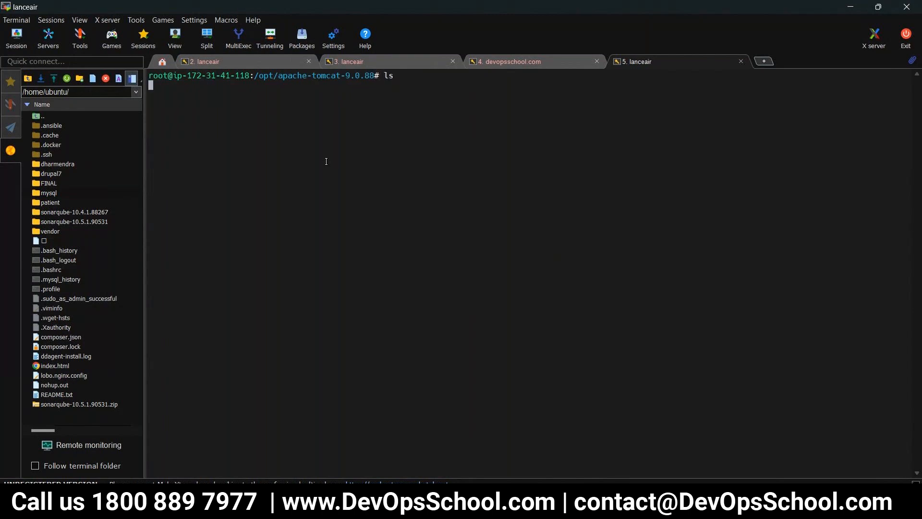
{"action": "key", "text": "Return"}
Change into Tomcat's bin directory and list its scripts.
{"action": "type", "text": "cd bin/"}
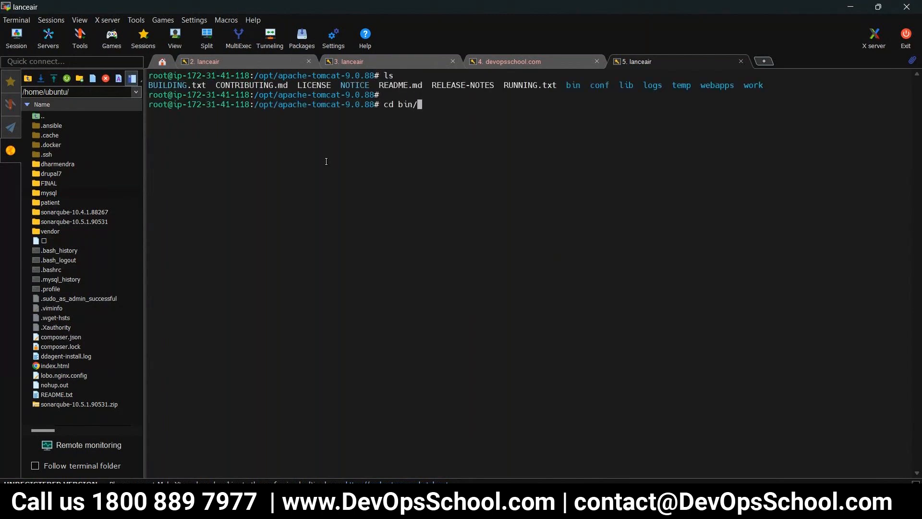
{"action": "key", "text": "Tab"}
{"action": "key", "text": "Return"}
{"action": "type", "text": "ls"}
{"action": "key", "text": "Return"}
Set the permissions of everything in bin to 755 with chmod -R 755 . and list the files again.
{"action": "type", "text": "chmod "}
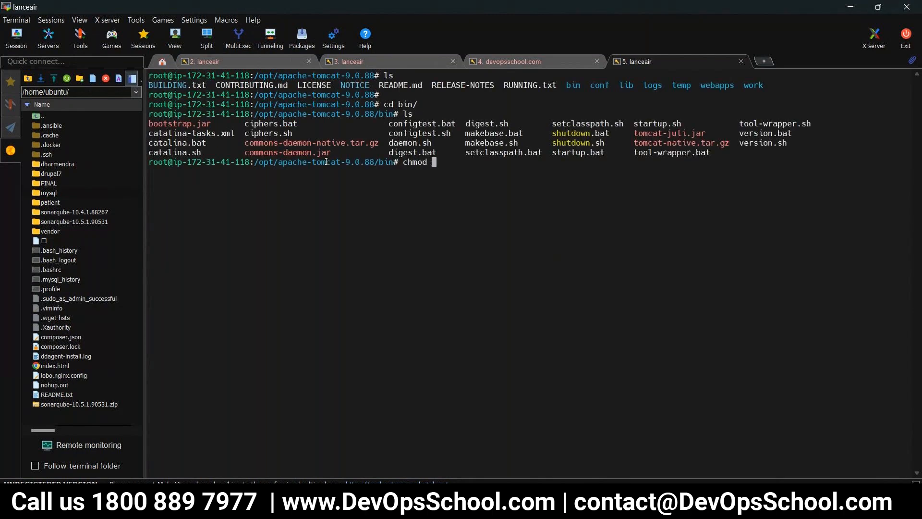
{"action": "type", "text": "-R 755 ."}
{"action": "key", "text": "Return"}
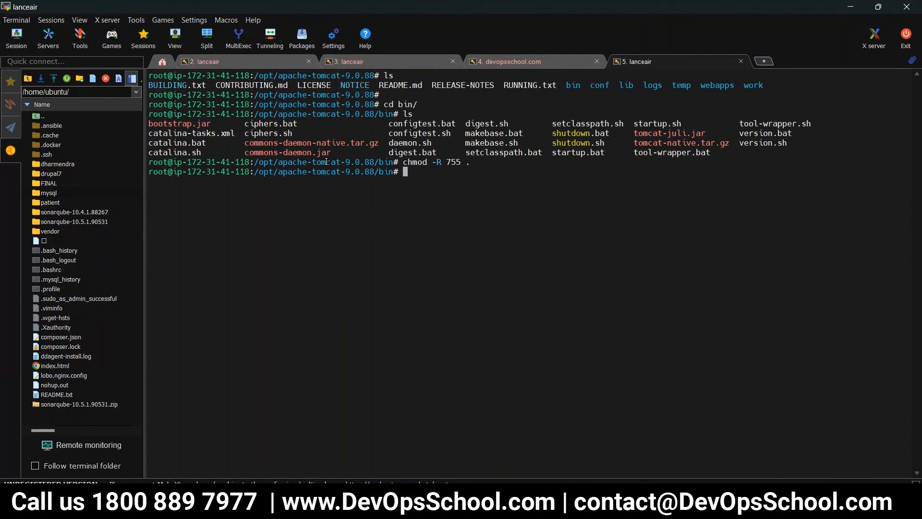
{"action": "type", "text": "ls"}
{"action": "key", "text": "Return"}
{"action": "type", "text": "clear"}
{"action": "key", "text": "Return"}
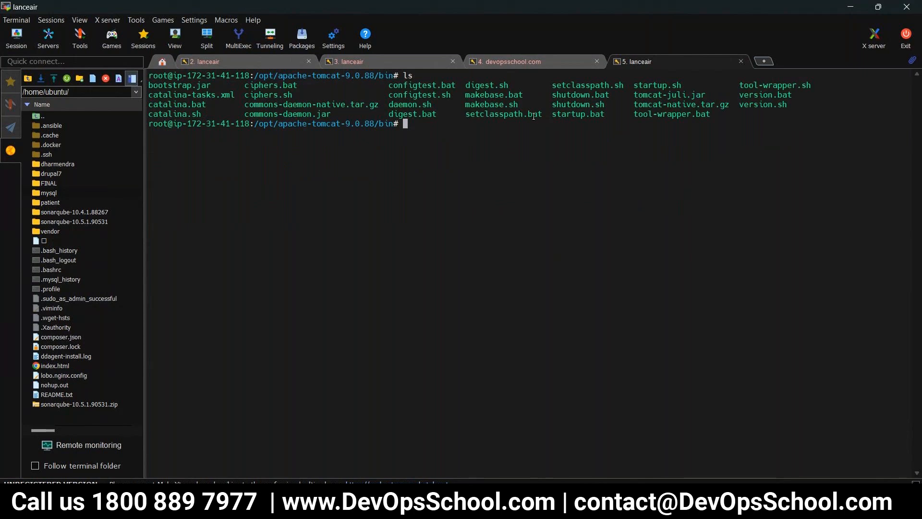
Start Tomcat by running ./startup.sh from the bin directory.
{"action": "double_click", "coordinate": [645, 93]}
{"action": "double_click", "coordinate": [646, 86]}
{"action": "key", "text": "ctrl+c"}
{"action": "type", "text": "./"}
{"action": "right_click", "coordinate": [659, 153]}
{"action": "key", "text": "Return"}
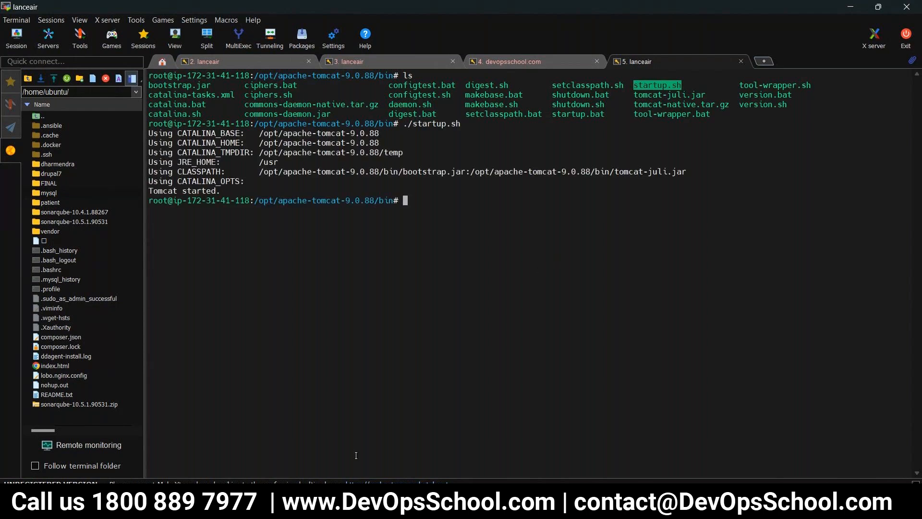
{"action": "key", "text": "alt+Tab"}
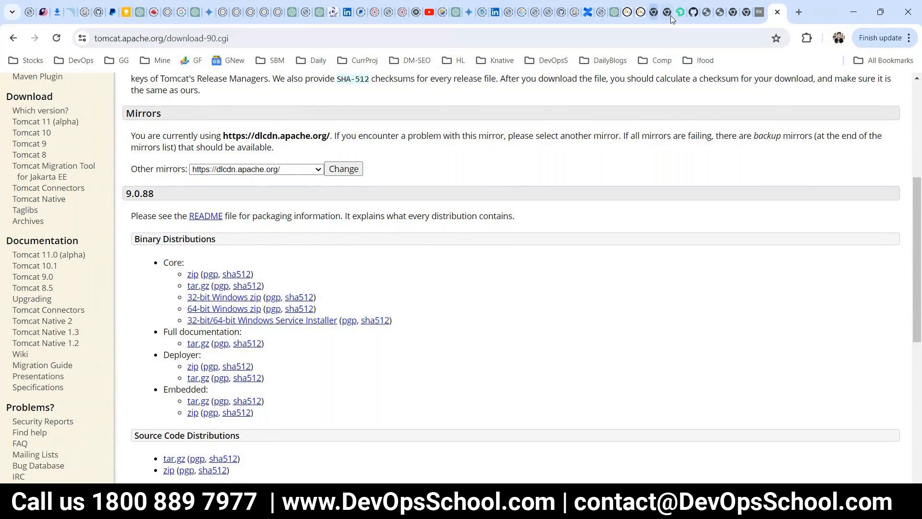
{"action": "left_click", "coordinate": [567, 16]}
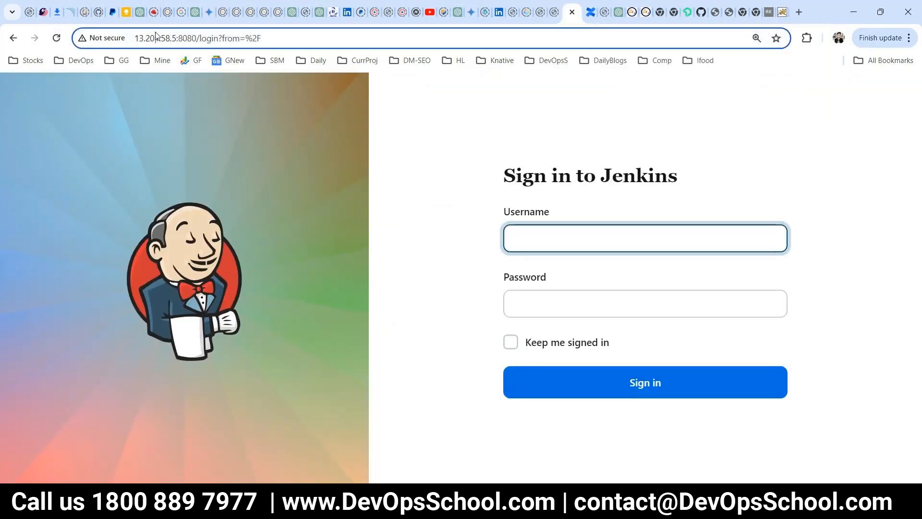
{"action": "left_click_drag", "start_coordinate": [155, 38], "coordinate": [1, 48]}
{"action": "left_click", "coordinate": [112, 105]}
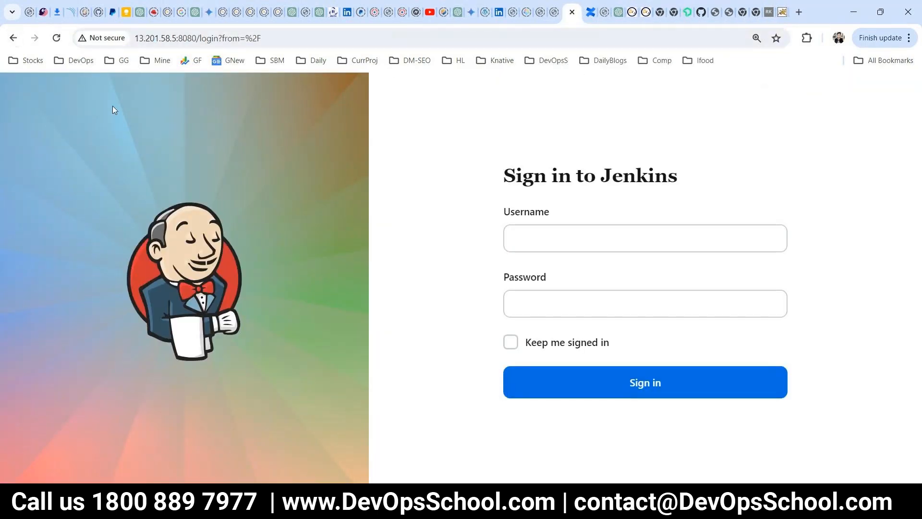
{"action": "mouse_move", "coordinate": [172, 38]}
{"action": "left_mouse_down"}
{"action": "mouse_move", "coordinate": [143, 39]}
{"action": "mouse_move", "coordinate": [177, 38]}
{"action": "left_mouse_up"}
{"action": "key", "text": "ctrl+c"}
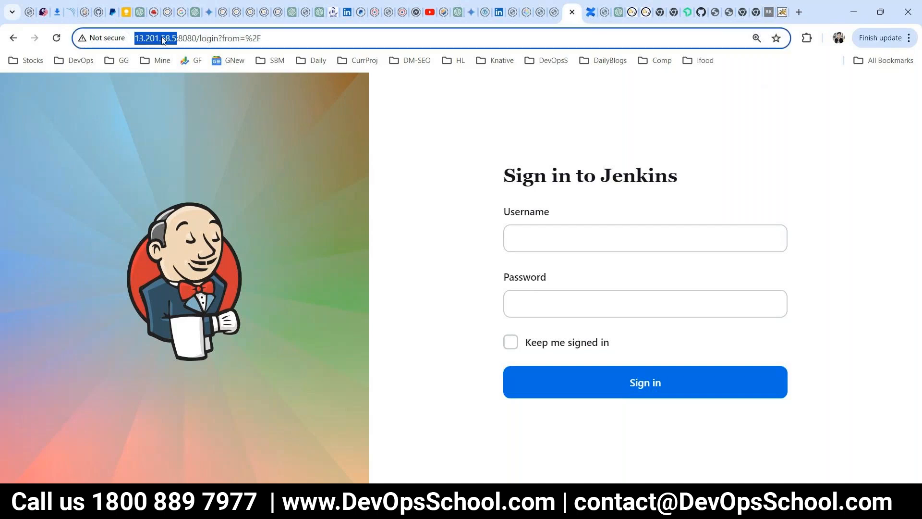
{"action": "left_click", "coordinate": [801, 8]}
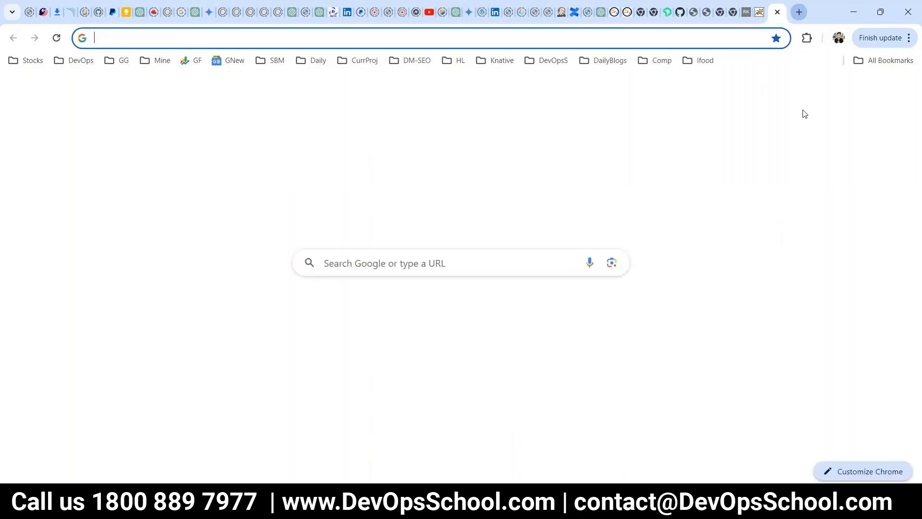
{"action": "key", "text": "ctrl+v"}
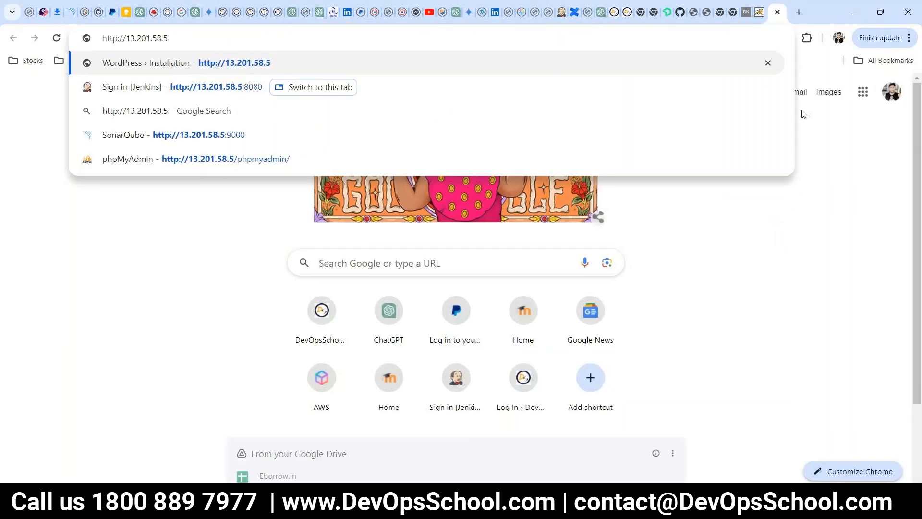
{"action": "type", "text": ":8080"}
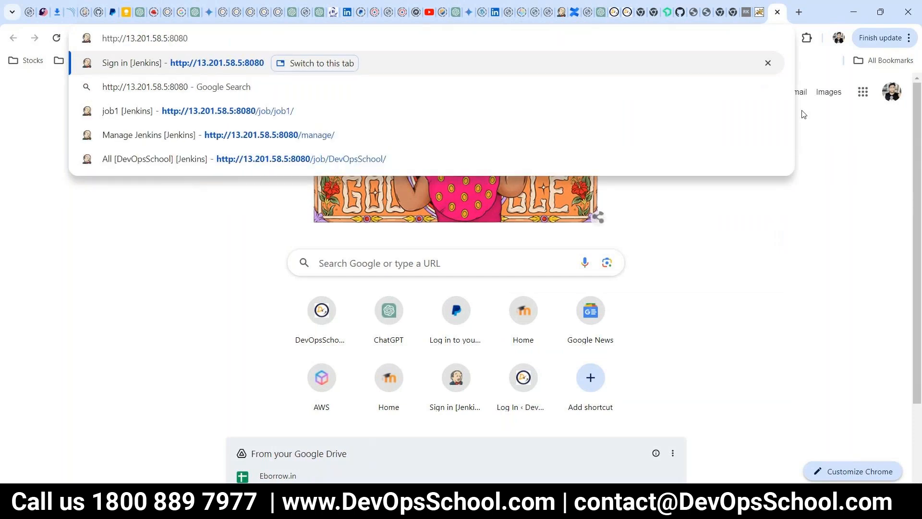
{"action": "key", "text": "Return"}
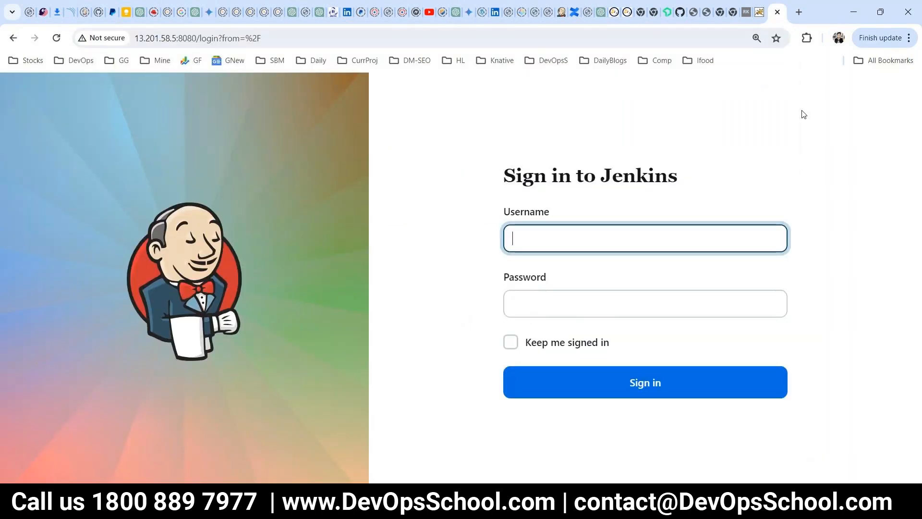
Switch to the MobaXterm terminal and stop the Jenkins service with systemctl stop jenkins.
{"action": "key", "text": "alt+Tab"}
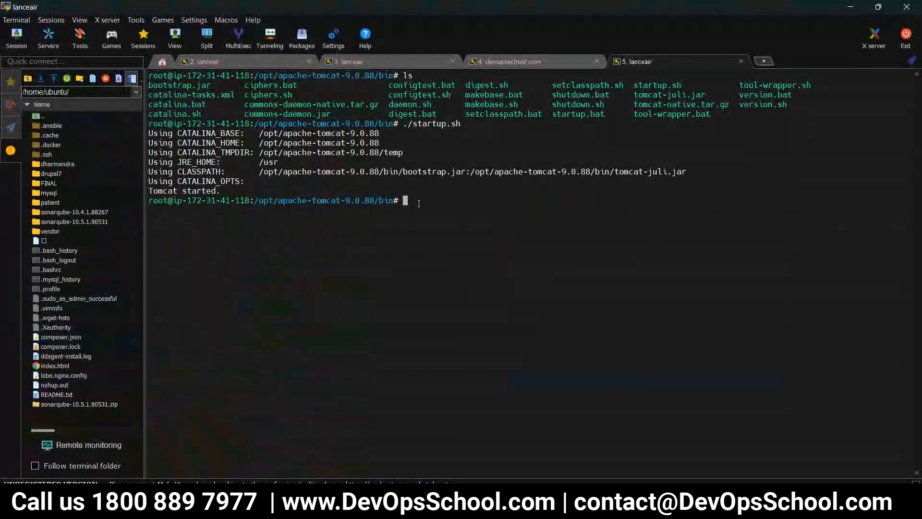
{"action": "type", "text": "systemc"}
{"action": "key", "text": "BackSpace"}
{"action": "key", "text": "BackSpace"}
{"action": "type", "text": "mctl stop jenkii"}
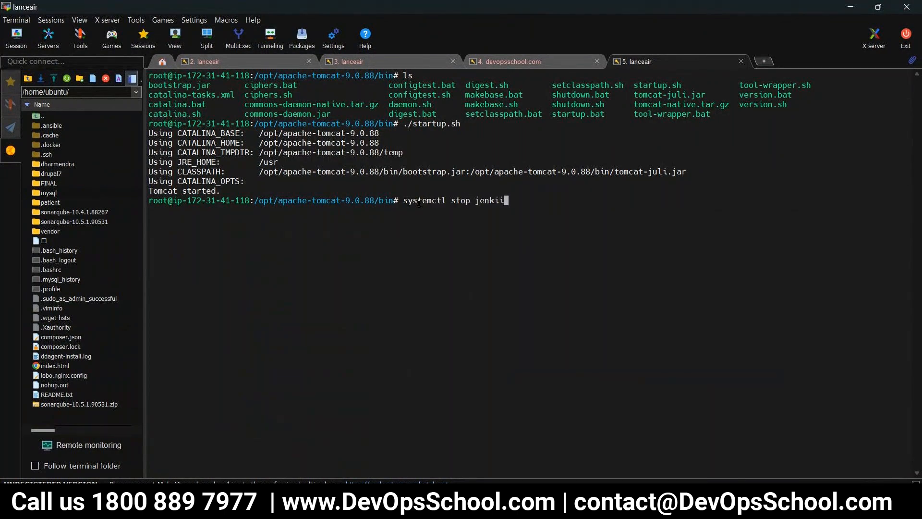
{"action": "key", "text": "BackSpace"}
{"action": "type", "text": "ns"}
{"action": "key", "text": "Return"}
Disable the Jenkins service at boot with systemctl disable jenkins.
{"action": "key", "text": "Up"}
{"action": "key", "text": "Left"}
{"action": "key", "text": "Left"}
{"action": "key", "text": "Left"}
{"action": "key", "text": "Left"}
{"action": "key", "text": "Left"}
{"action": "key", "text": "Left"}
{"action": "key", "text": "Left"}
{"action": "key", "text": "Left"}
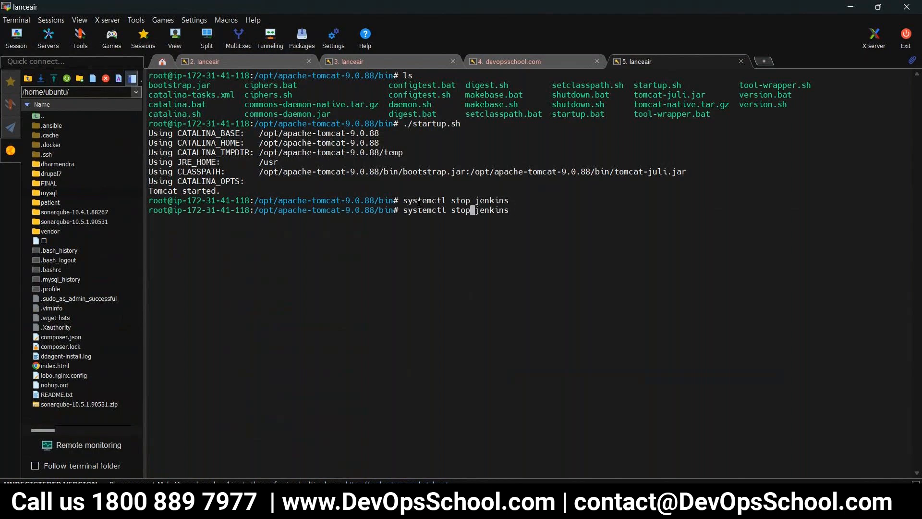
{"action": "key", "text": "BackSpace"}
{"action": "key", "text": "BackSpace"}
{"action": "key", "text": "BackSpace"}
{"action": "key", "text": "BackSpace"}
{"action": "type", "text": "disab"}
{"action": "key", "text": "BackSpace"}
{"action": "type", "text": "ble"}
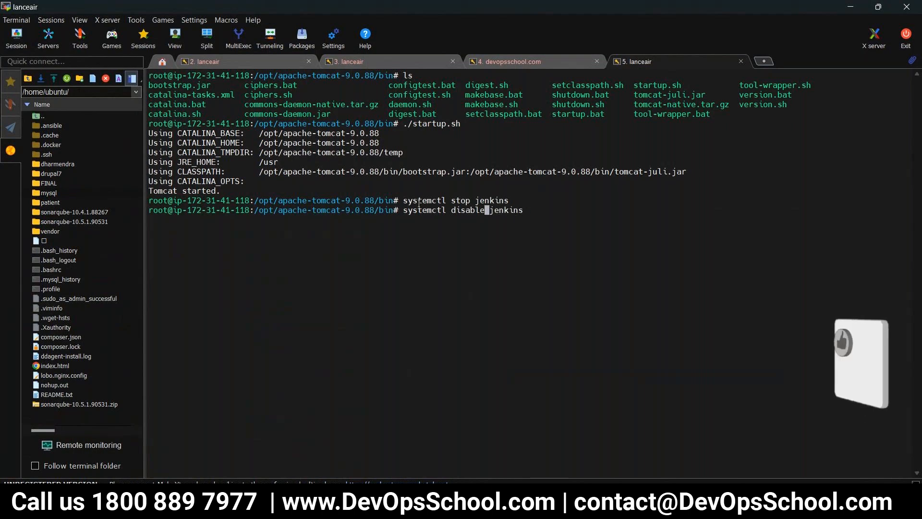
{"action": "key", "text": "Return"}
List the bin directory and shut Tomcat down with ./shutdown.sh.
{"action": "key", "text": "Up"}
{"action": "key", "text": "Up"}
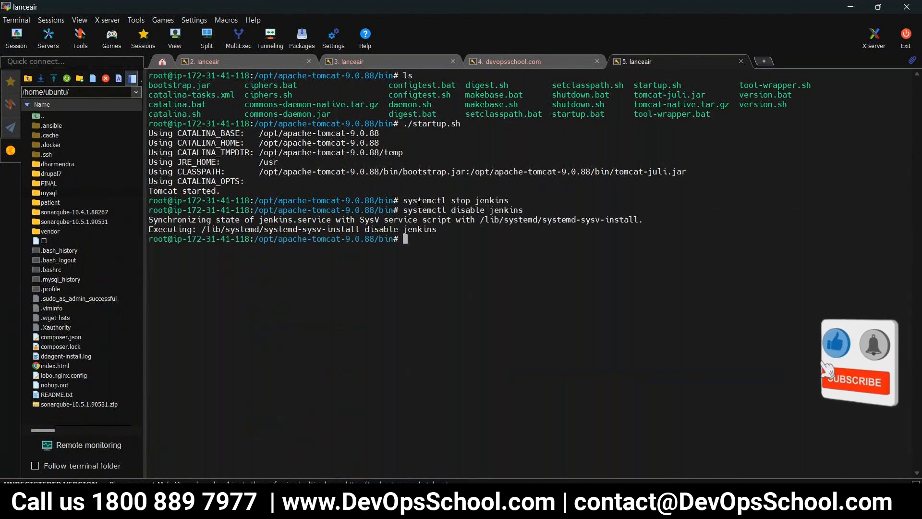
{"action": "key", "text": "Up"}
{"action": "key", "text": "ctrl+c"}
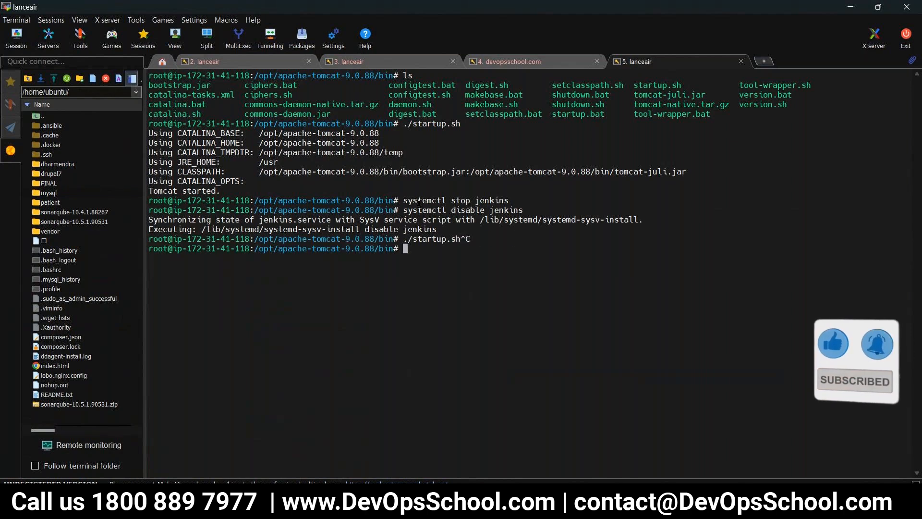
{"action": "type", "text": "ls"}
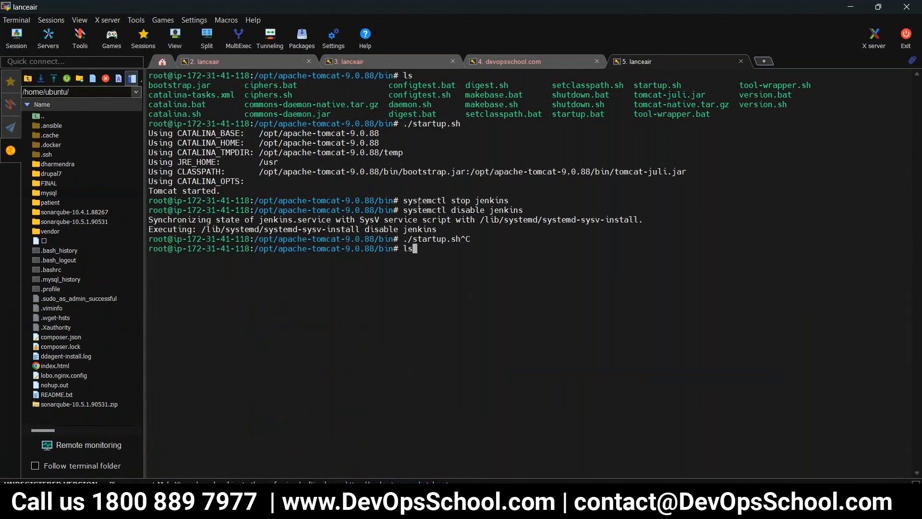
{"action": "key", "text": "Return"}
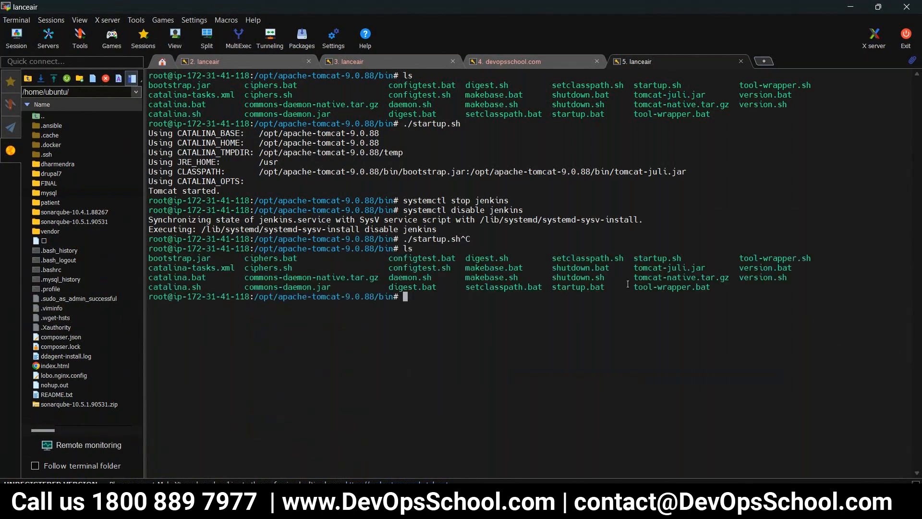
{"action": "double_click", "coordinate": [583, 278]}
{"action": "type", "text": "./"}
{"action": "right_click", "coordinate": [583, 277]}
{"action": "key", "text": "Return"}
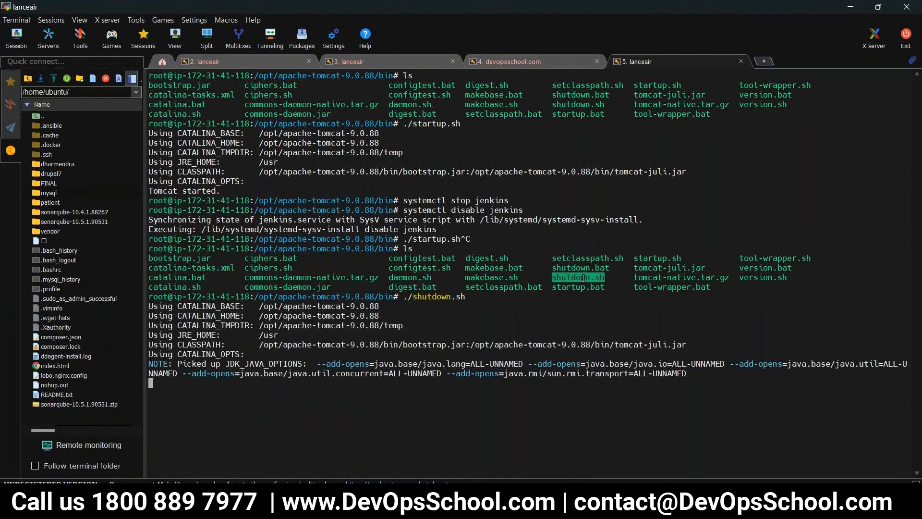
Start Tomcat again by running ./startup.sh.
{"action": "double_click", "coordinate": [649, 260]}
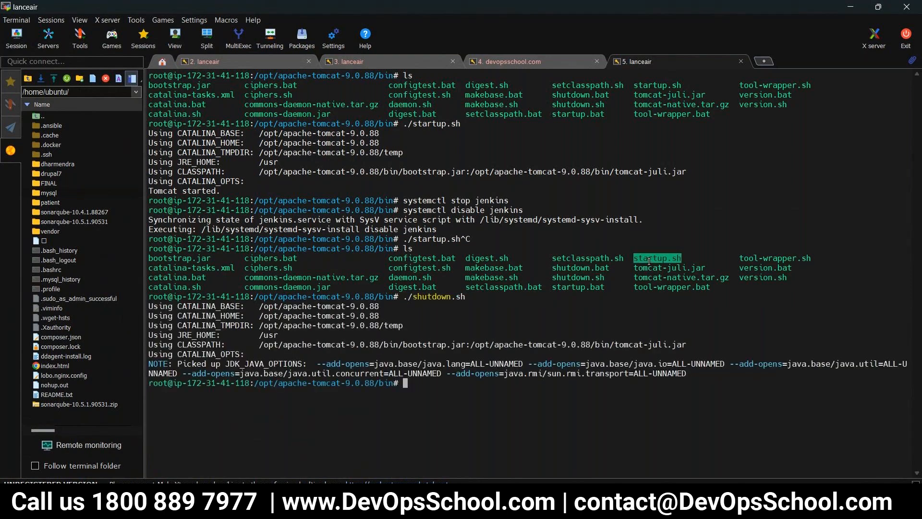
{"action": "type", "text": "./"}
{"action": "right_click", "coordinate": [649, 260]}
{"action": "key", "text": "Return"}
List all running processes with ps -eaf and clear the terminal.
{"action": "type", "text": "ps -e"}
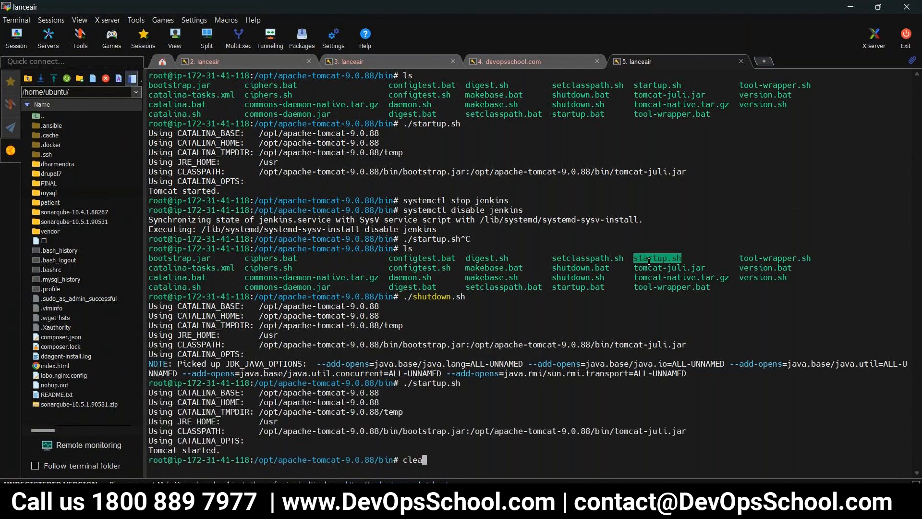
{"action": "key", "text": "ctrl+l"}
{"action": "type", "text": "af"}
{"action": "key", "text": "Return"}
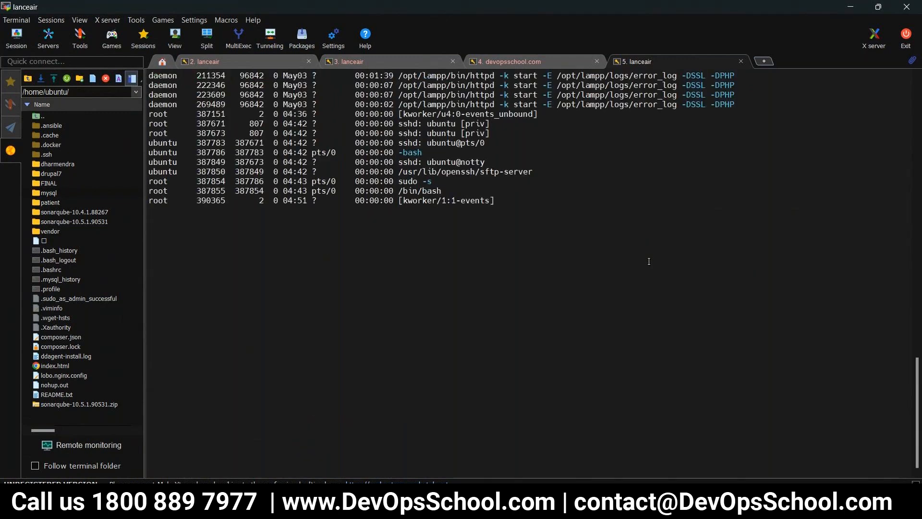
{"action": "type", "text": "ps -eaf"}
{"action": "key", "text": "ctrl+l"}
Check for the Tomcat process with ps -eaf | grep tomcat.
{"action": "key", "text": "Up"}
{"action": "key", "text": "Up"}
{"action": "type", "text": "|"}
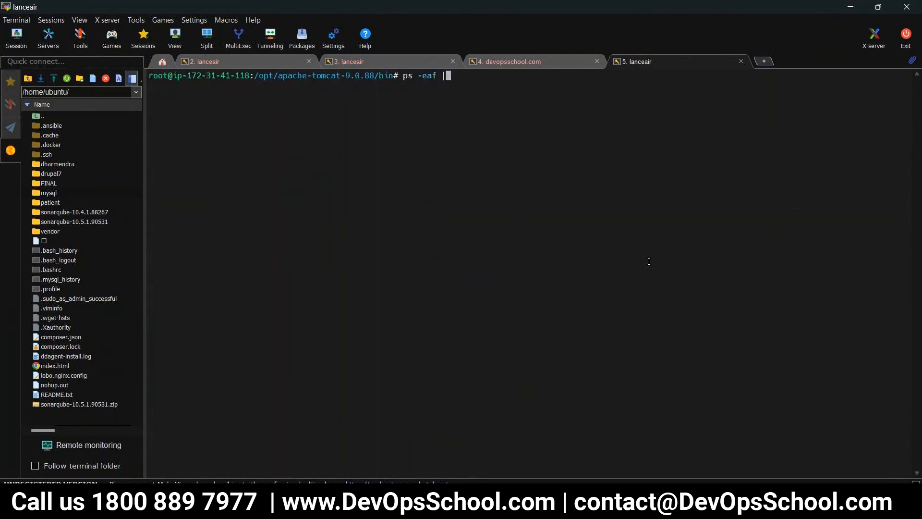
{"action": "type", "text": " grep tomcat"}
{"action": "key", "text": "Return"}
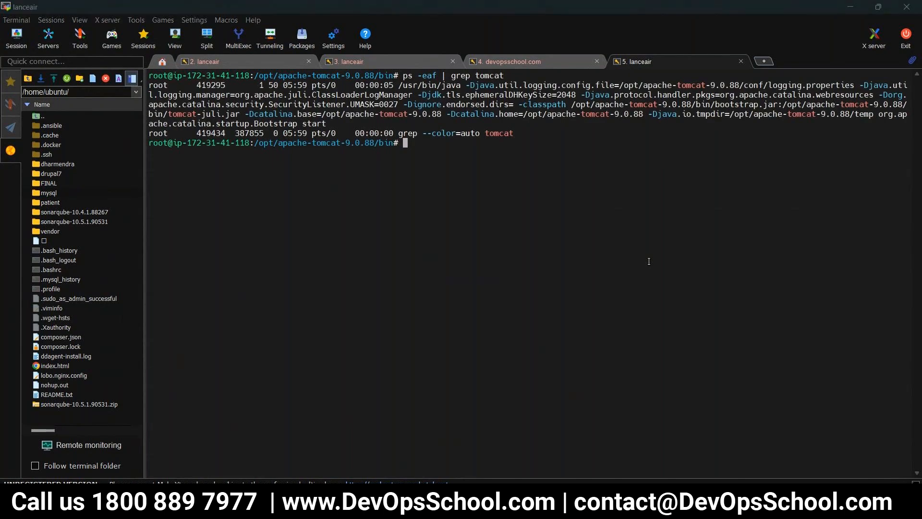
Switch to Chrome and reload the server page at 13.201.58.5:8080 without the Jenkins login path.
{"action": "key", "text": "alt+Tab"}
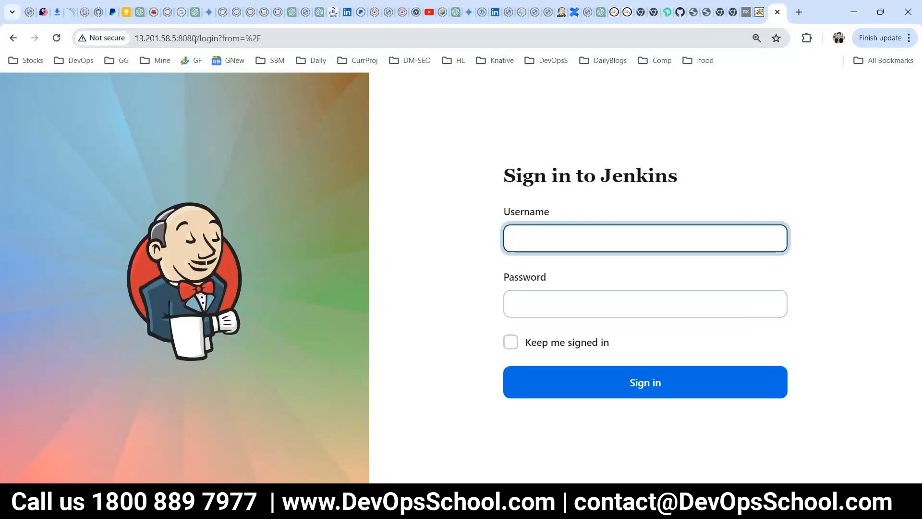
{"action": "left_click_drag", "start_coordinate": [195, 39], "coordinate": [261, 38]}
{"action": "key", "text": "BackSpace"}
{"action": "key", "text": "Return"}
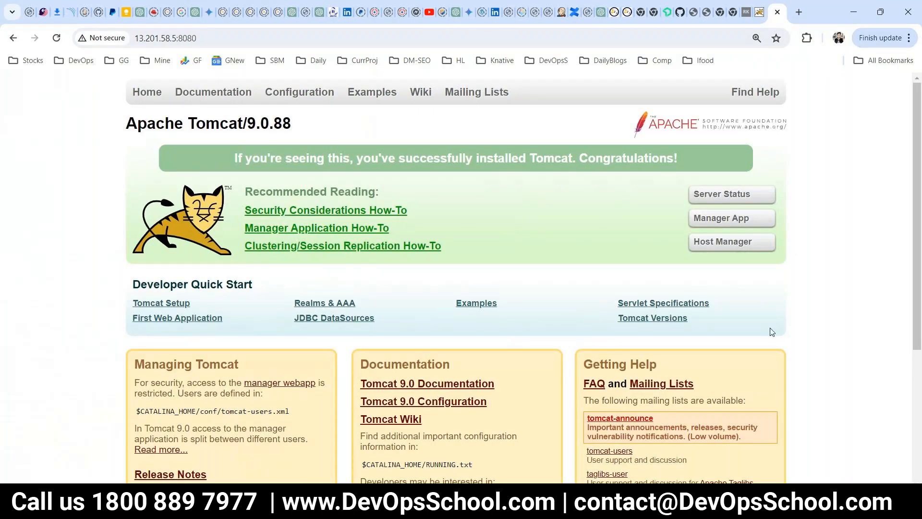
Switch to the New Relic diagram in Paint and circle the red application letter A inside the inner box in purple.
{"action": "mouse_move", "coordinate": [561, 482]}
{"action": "left_click", "coordinate": [557, 417]}
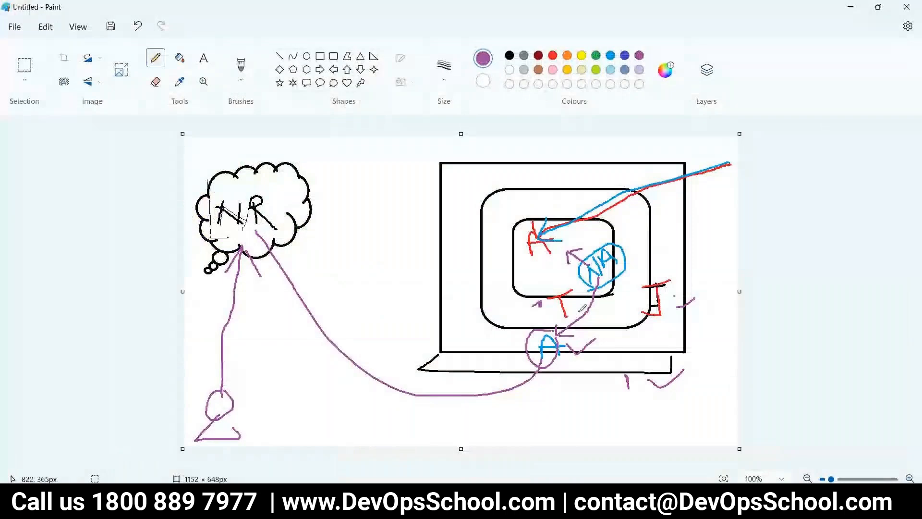
{"action": "mouse_move", "coordinate": [516, 222]}
{"action": "left_mouse_down"}
{"action": "mouse_move", "coordinate": [502, 248]}
{"action": "mouse_move", "coordinate": [540, 263]}
{"action": "mouse_move", "coordinate": [558, 228]}
{"action": "mouse_move", "coordinate": [496, 260]}
{"action": "mouse_move", "coordinate": [537, 270]}
{"action": "left_mouse_up"}
Switch back to Chrome, open Tomcat's Examples page and read the access restriction text about the context.xml file.
{"action": "key", "text": "alt+Tab"}
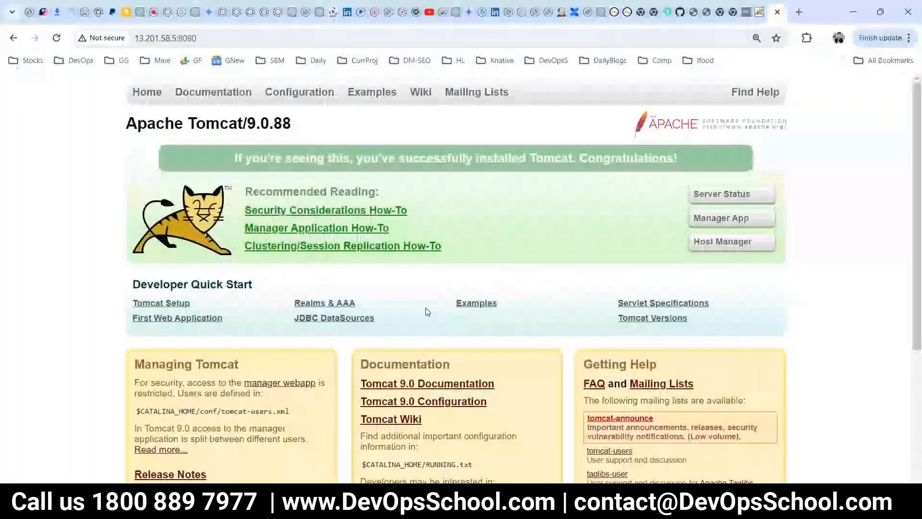
{"action": "left_click", "coordinate": [384, 102]}
{"action": "left_click_drag", "start_coordinate": [118, 131], "coordinate": [447, 187]}
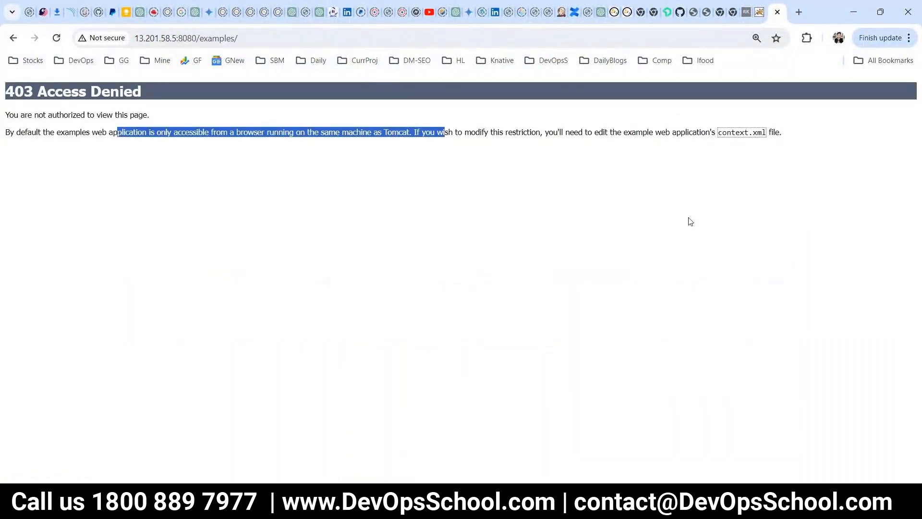
{"action": "scroll", "coordinate": [699, 249], "scroll_direction": "up", "scroll_amount": 2}
{"action": "scroll", "coordinate": [698, 250], "scroll_direction": "down", "scroll_amount": 1}
{"action": "double_click", "coordinate": [76, 173]}
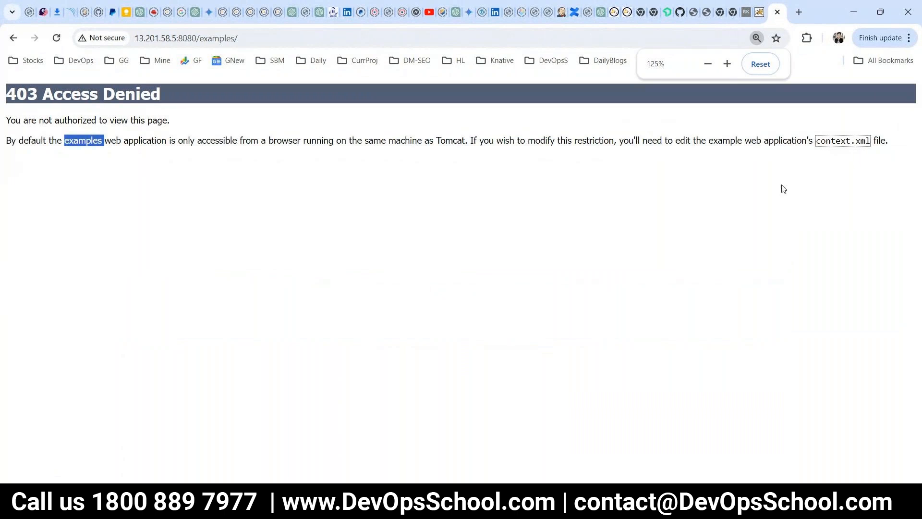
{"action": "left_click_drag", "start_coordinate": [873, 140], "coordinate": [819, 145]}
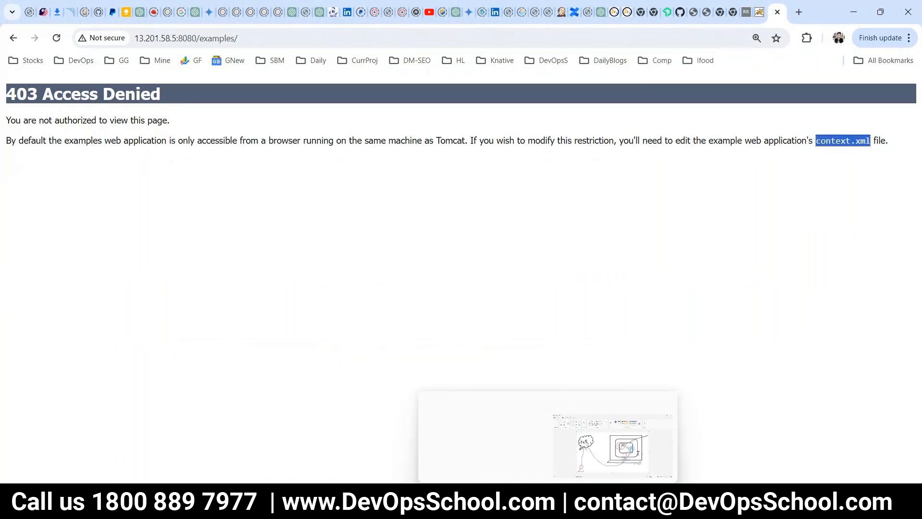
Switch to the terminal, move up from bin to the apache-tomcat-9.0.88 folder and list its contents.
{"action": "mouse_move", "coordinate": [363, 504]}
{"action": "left_click", "coordinate": [391, 461]}
{"action": "type", "text": "cd .."}
{"action": "key", "text": "Return"}
{"action": "type", "text": "ls"}
{"action": "key", "text": "Return"}
Change into the webapps folder with cd webapps/ and list its contents.
{"action": "type", "text": "cd webapps/"}
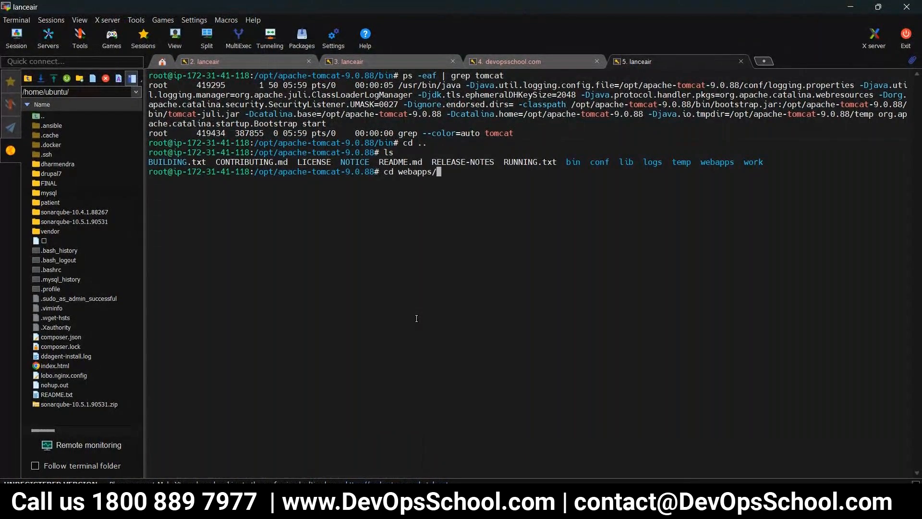
{"action": "key", "text": "Return"}
{"action": "type", "text": "ls"}
{"action": "key", "text": "Return"}
Change into the examples folder with cd examples/, list its contents and clear the terminal.
{"action": "type", "text": "cd examples/"}
{"action": "key", "text": "Return"}
{"action": "type", "text": "s"}
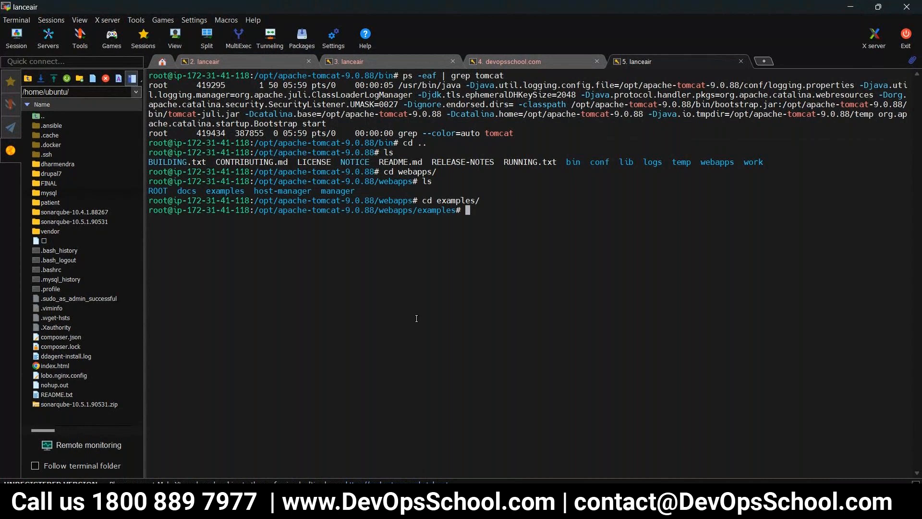
{"action": "type", "text": "l"}
{"action": "key", "text": "BackSpace"}
{"action": "key", "text": "BackSpace"}
{"action": "type", "text": "ls"}
{"action": "key", "text": "Return"}
{"action": "type", "text": "clear"}
{"action": "key", "text": "Return"}
Search the examples folder for the context file with find . -name context.xml.
{"action": "type", "text": "f"}
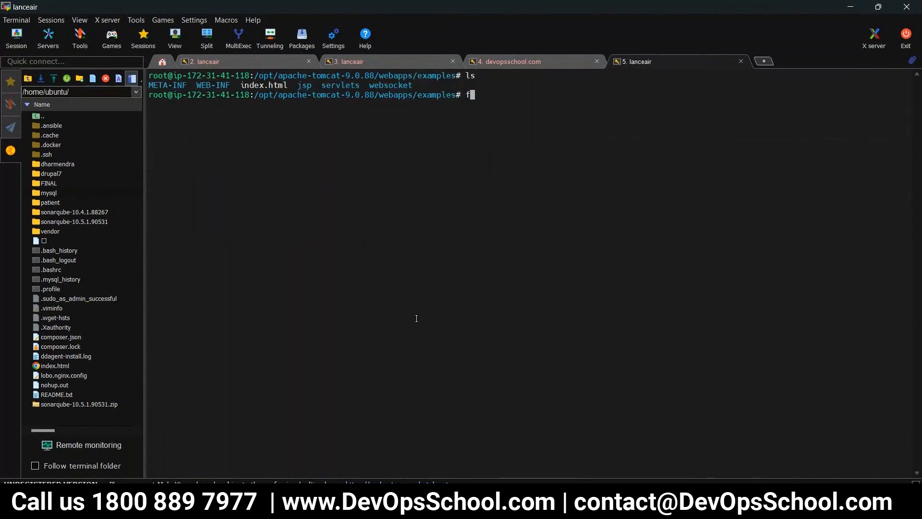
{"action": "type", "text": "ind . -n"}
{"action": "key", "text": "BackSpace"}
{"action": "type", "text": "name context.xml"}
{"action": "key", "text": "Return"}
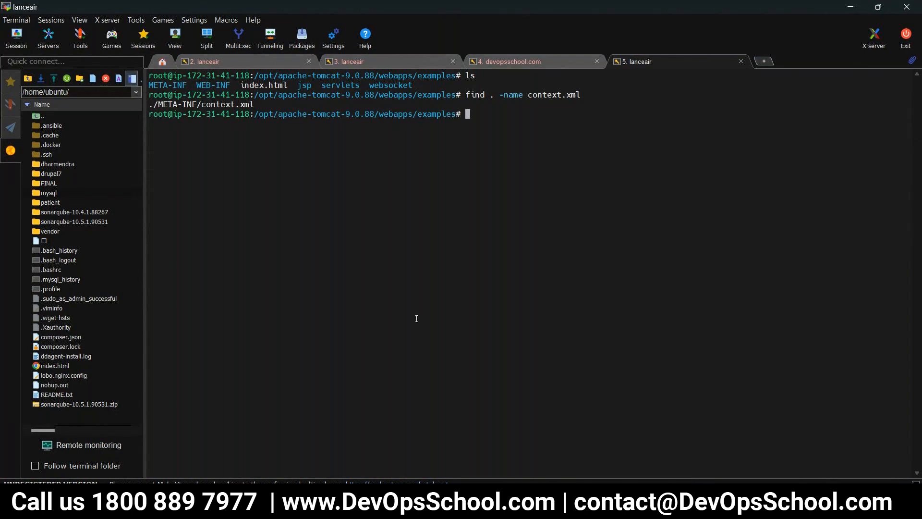
Copy the found path and open ./META-INF/context.xml in vi.
{"action": "triple_click", "coordinate": [207, 104]}
{"action": "left_click", "coordinate": [207, 105]}
{"action": "double_click", "coordinate": [206, 105]}
{"action": "key", "text": "ctrl+c"}
{"action": "type", "text": "vi"}
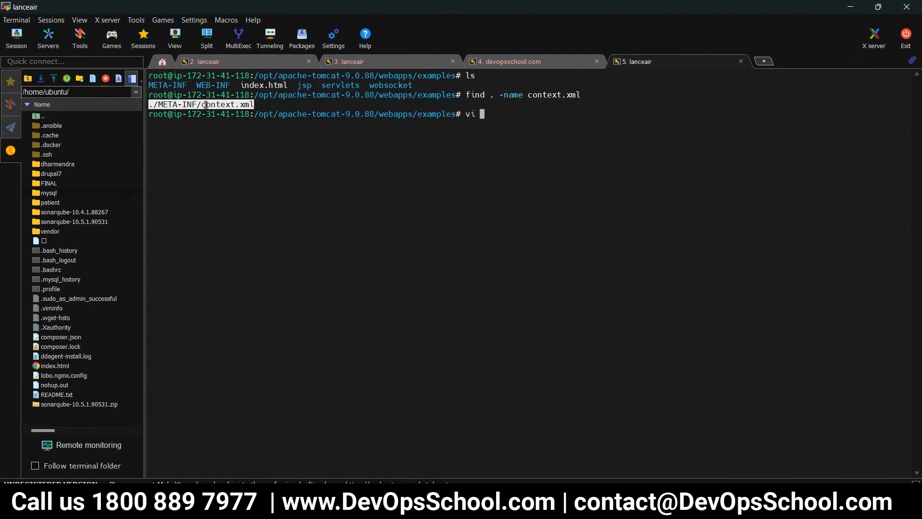
{"action": "right_click", "coordinate": [545, 220]}
{"action": "key", "text": "Return"}
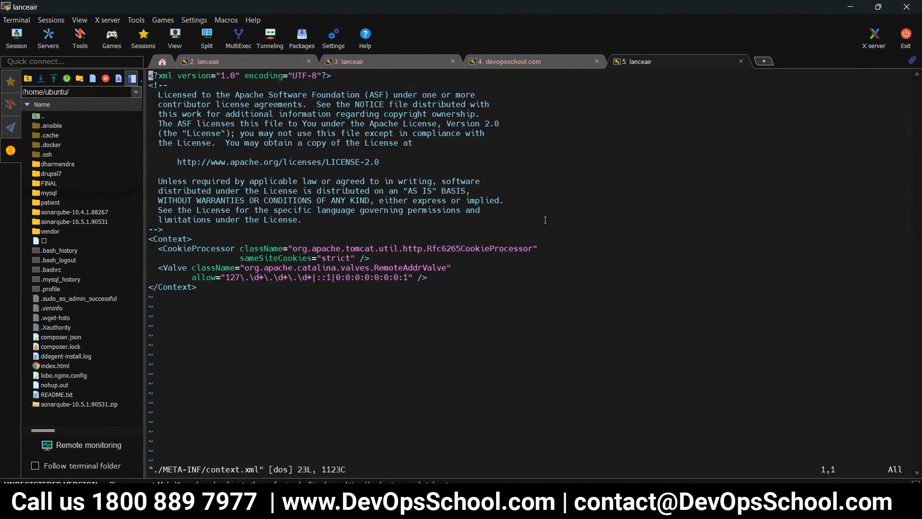
Delete the two RemoteAddrValve lines, including the allow attribute, from context.xml, then save and quit vi.
{"action": "key", "text": "Down"}
{"action": "key", "text": "Down"}
{"action": "key", "text": "Down"}
{"action": "key", "text": "Down"}
{"action": "key", "text": "Down"}
{"action": "key", "text": "Down"}
{"action": "key", "text": "Down"}
{"action": "key", "text": "Down"}
{"action": "key", "text": "Down"}
{"action": "key", "text": "Down"}
{"action": "key", "text": "Down"}
{"action": "key", "text": "Down"}
{"action": "key", "text": "Down"}
{"action": "key", "text": "Down"}
{"action": "key", "text": "Down"}
{"action": "key", "text": "Down"}
{"action": "key", "text": "Down"}
{"action": "key", "text": "Down"}
{"action": "key", "text": "Down"}
{"action": "key", "text": "Down"}
{"action": "key", "text": "d"}
{"action": "key", "text": "d"}
{"action": "key", "text": "d"}
{"action": "key", "text": "d"}
{"action": "type", "text": ":wq"}
{"action": "key", "text": "Return"}
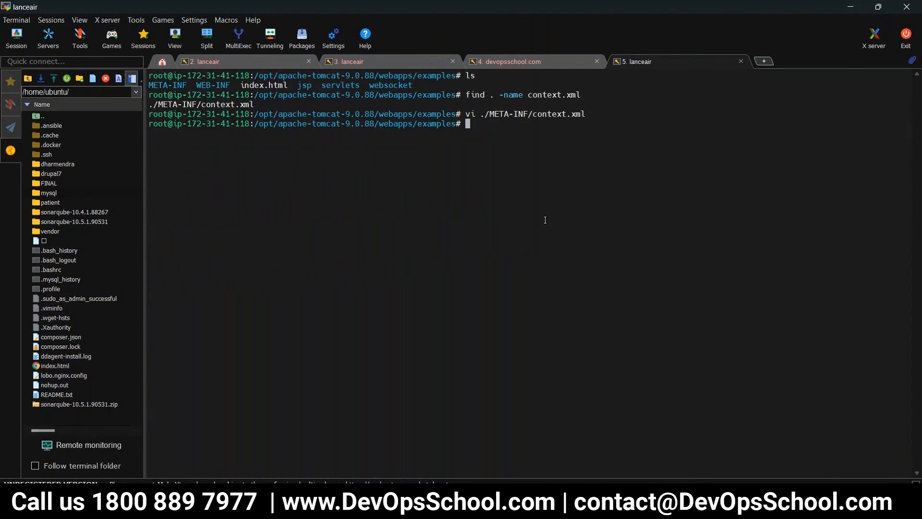
Switch to Chrome, reload the Tomcat examples page, open the Servlets examples and go back to the examples list.
{"action": "key", "text": "alt+Tab"}
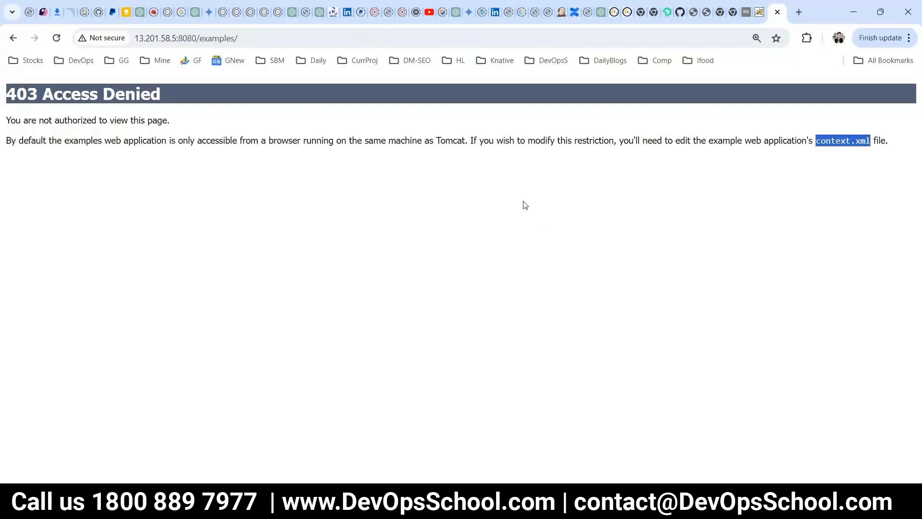
{"action": "key", "text": "F5"}
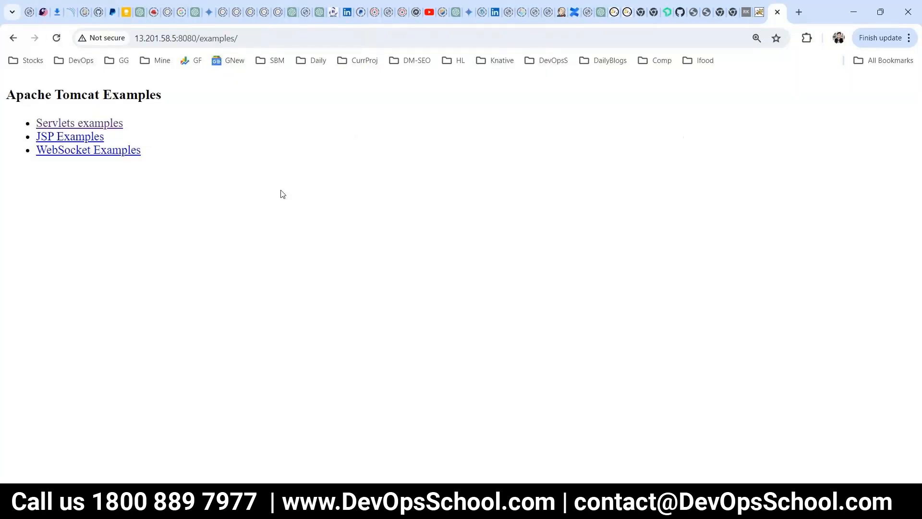
{"action": "left_click", "coordinate": [59, 123]}
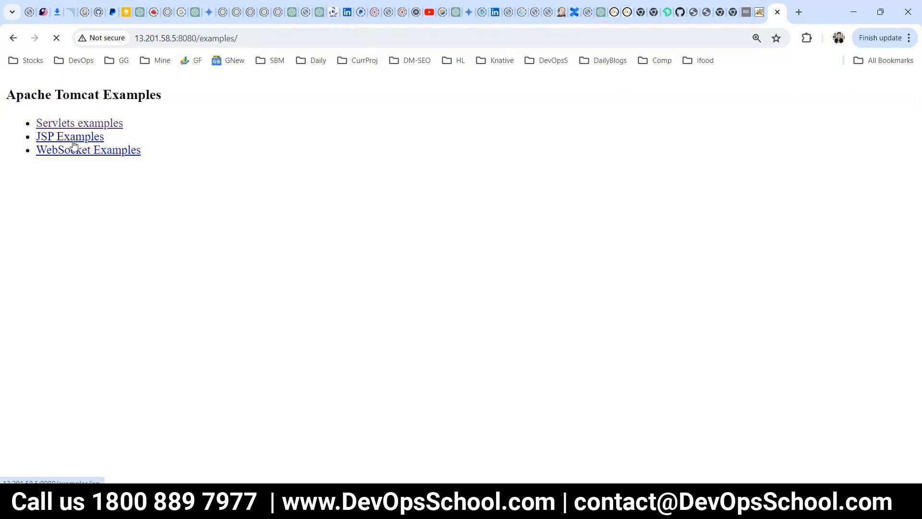
{"action": "left_click", "coordinate": [14, 38]}
Switch to the New Relic diagram in Paint and circle the blue NR agent repeatedly in purple.
{"action": "left_click", "coordinate": [548, 506]}
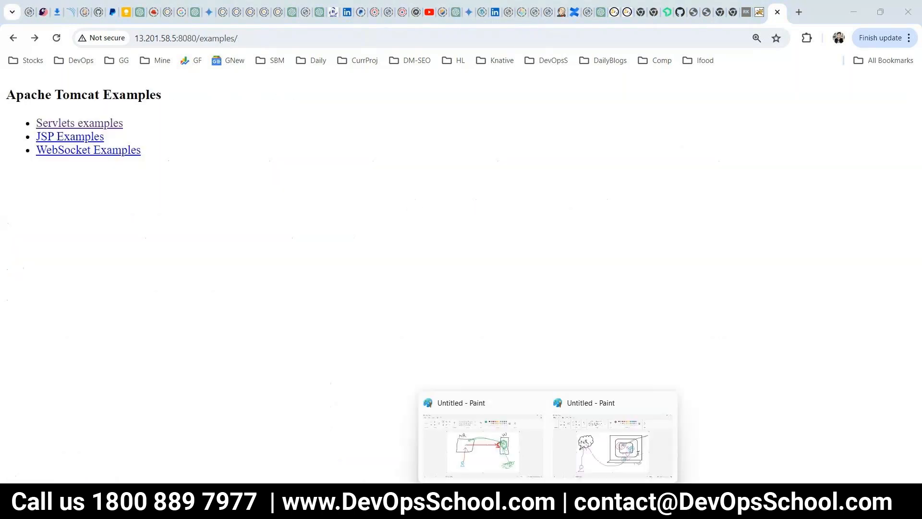
{"action": "left_click", "coordinate": [593, 467]}
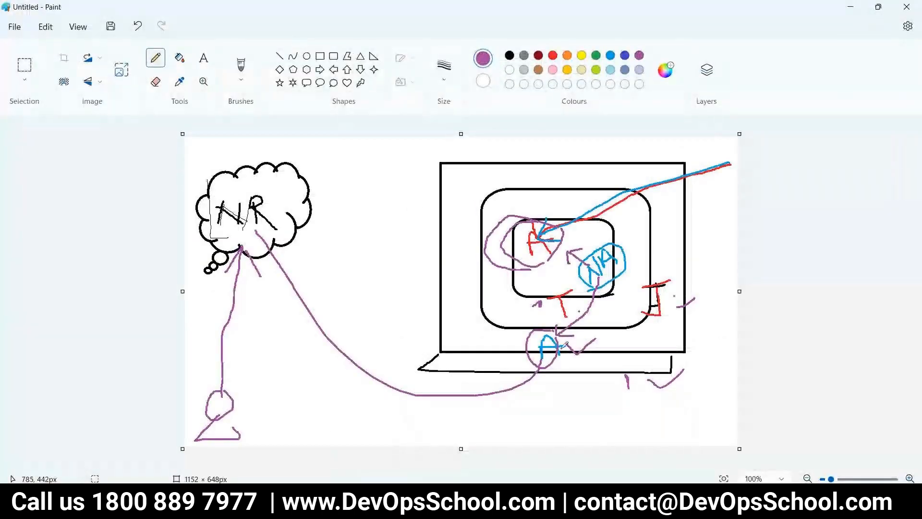
{"action": "mouse_move", "coordinate": [631, 250]}
{"action": "left_mouse_down"}
{"action": "mouse_move", "coordinate": [614, 244]}
{"action": "mouse_move", "coordinate": [623, 288]}
{"action": "mouse_move", "coordinate": [625, 247]}
{"action": "mouse_move", "coordinate": [579, 264]}
{"action": "mouse_move", "coordinate": [621, 271]}
{"action": "mouse_move", "coordinate": [603, 251]}
{"action": "mouse_move", "coordinate": [584, 281]}
{"action": "mouse_move", "coordinate": [625, 252]}
{"action": "mouse_move", "coordinate": [611, 244]}
{"action": "left_mouse_up"}
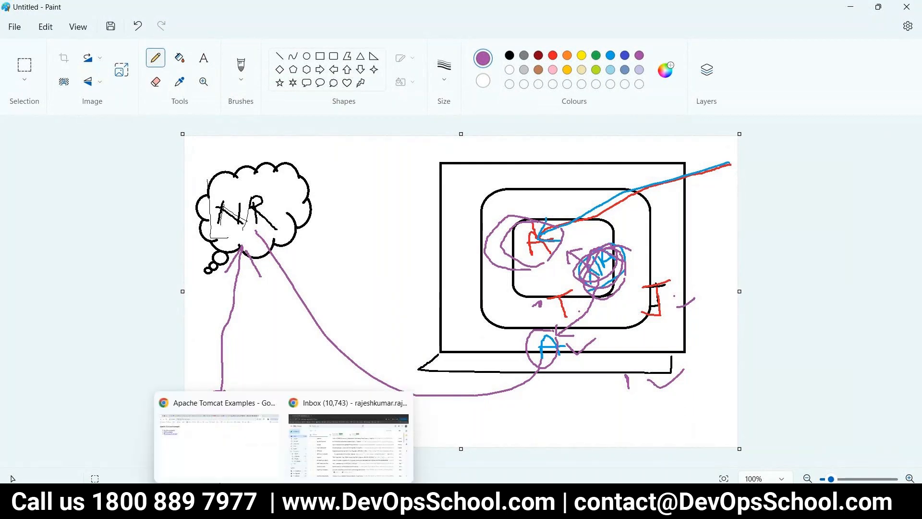
Switch to New Relic in Chrome and choose Java as the data source to add under Application monitoring.
{"action": "left_click", "coordinate": [286, 470]}
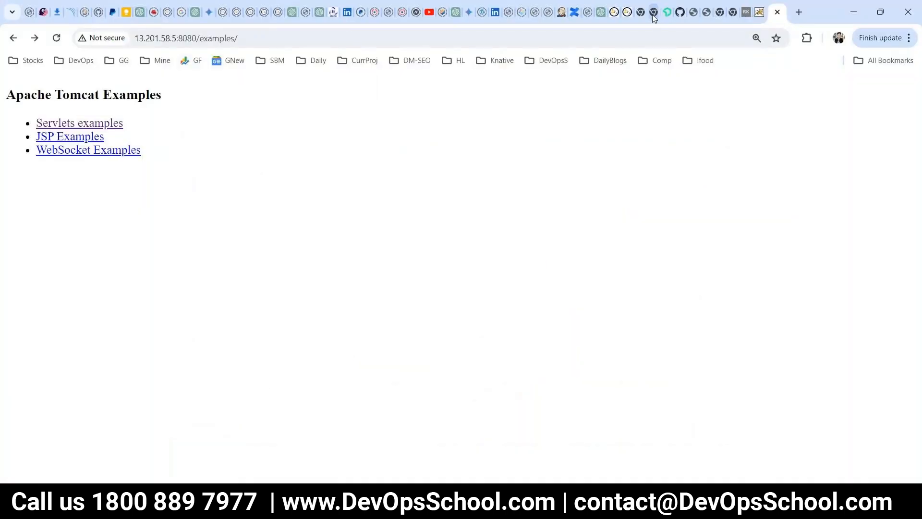
{"action": "left_click", "coordinate": [674, 12]}
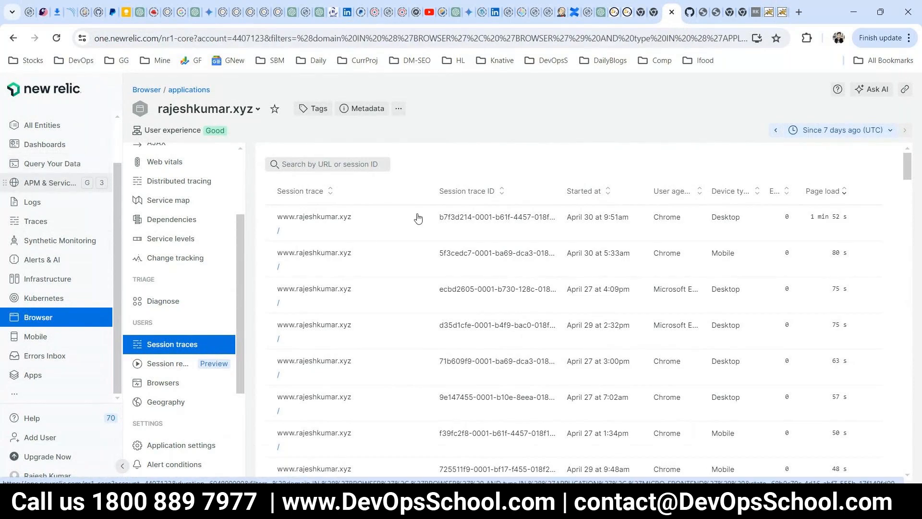
{"action": "left_click", "coordinate": [48, 183]}
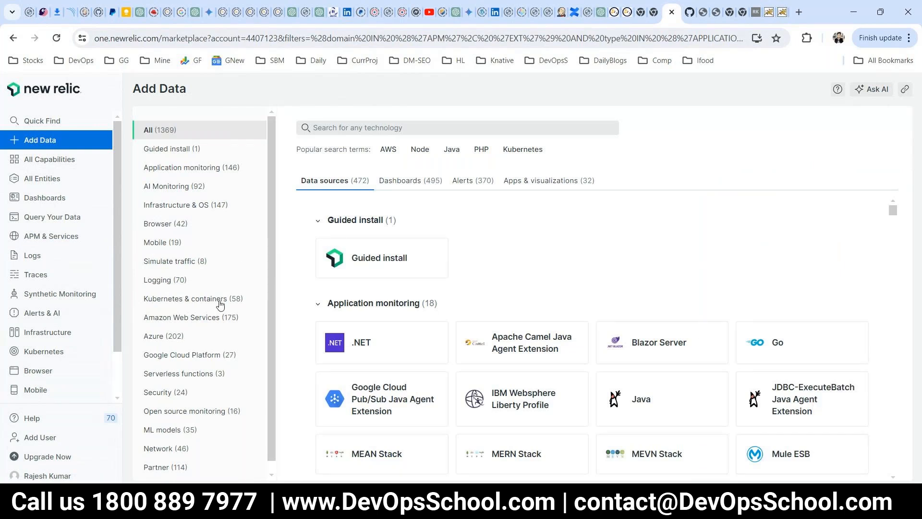
{"action": "left_click", "coordinate": [178, 172]}
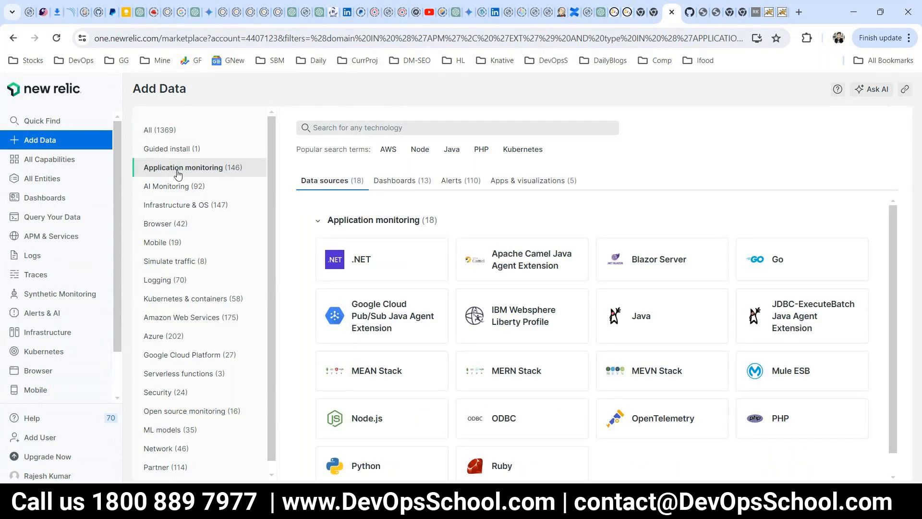
{"action": "scroll", "coordinate": [644, 350], "scroll_direction": "down", "scroll_amount": 1}
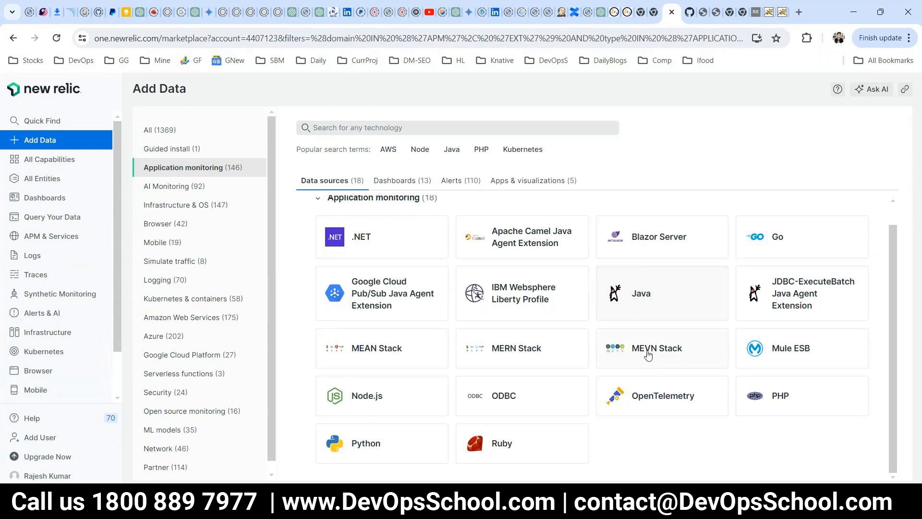
{"action": "left_click", "coordinate": [631, 311]}
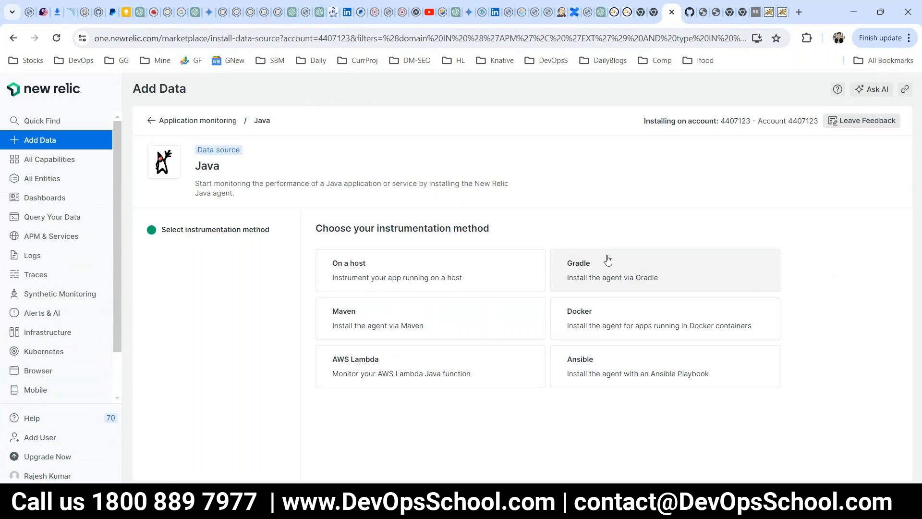
Choose On a host as the Java instrumentation method and create a new license key.
{"action": "left_click", "coordinate": [400, 291]}
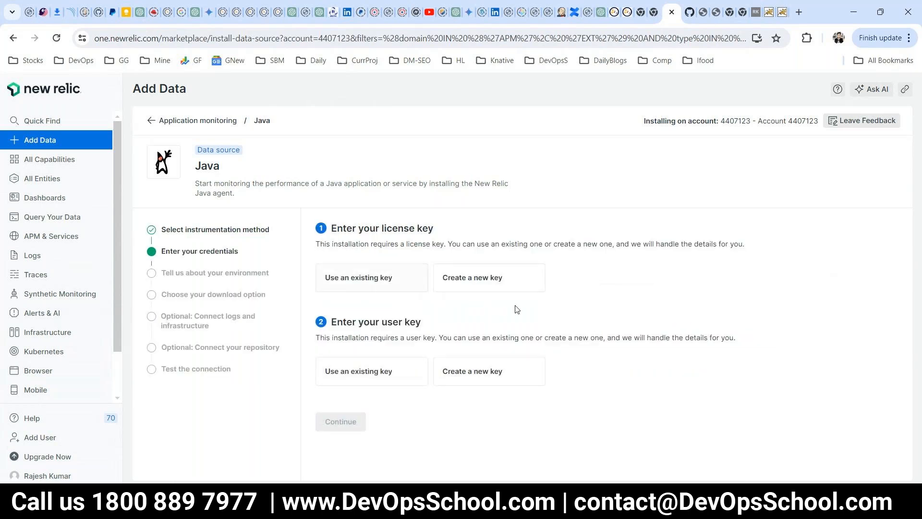
{"action": "left_click", "coordinate": [471, 287]}
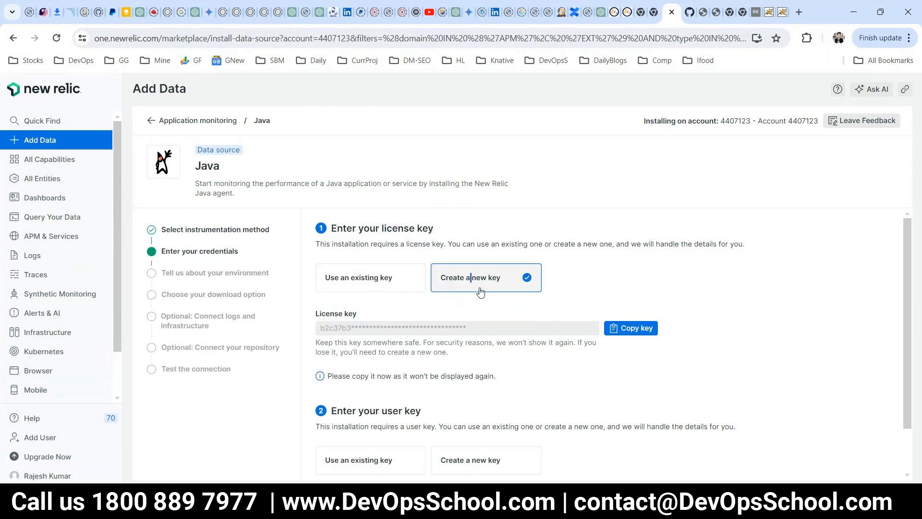
{"action": "scroll", "coordinate": [480, 290], "scroll_direction": "down", "scroll_amount": 1}
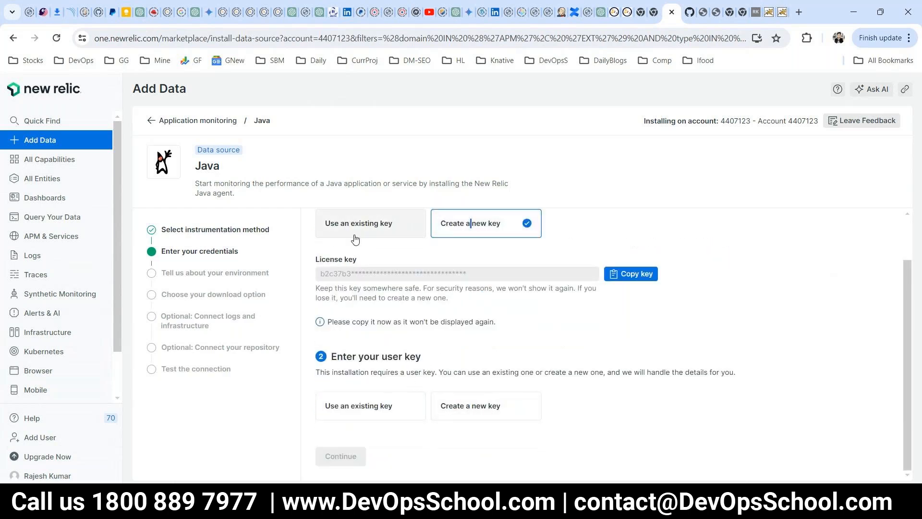
{"action": "scroll", "coordinate": [471, 226], "scroll_direction": "up", "scroll_amount": 1}
{"action": "left_click_drag", "start_coordinate": [369, 229], "coordinate": [444, 231]}
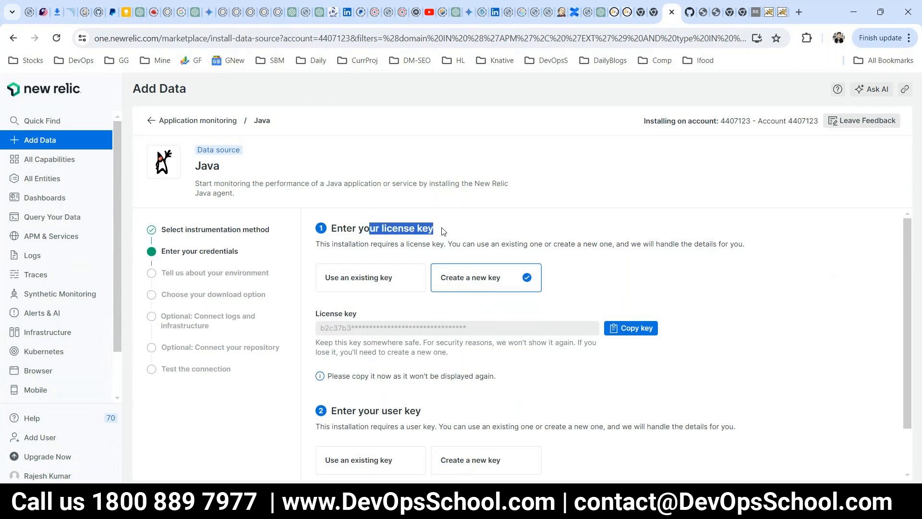
Create a new user key for the Java agent installation and continue to the environment questions.
{"action": "scroll", "coordinate": [459, 278], "scroll_direction": "down", "scroll_amount": 1}
{"action": "left_click_drag", "start_coordinate": [382, 356], "coordinate": [421, 356]}
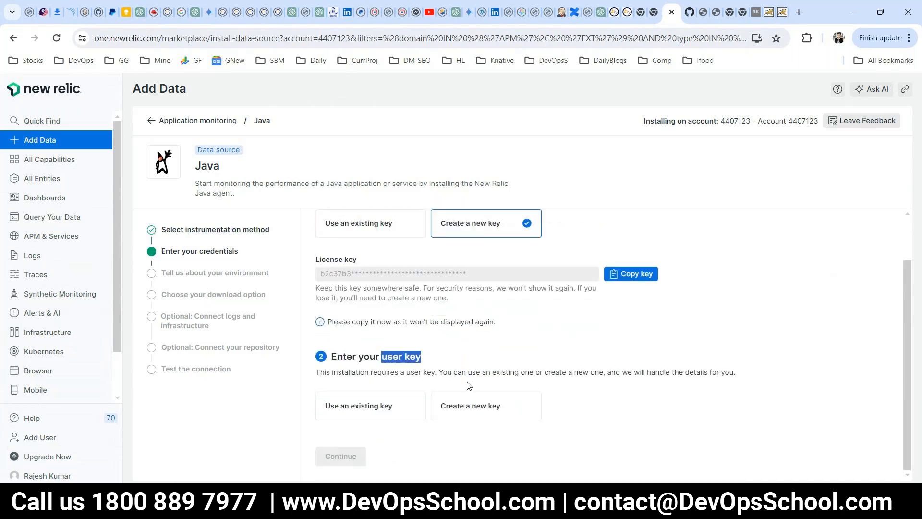
{"action": "left_click_drag", "start_coordinate": [479, 373], "coordinate": [370, 373]}
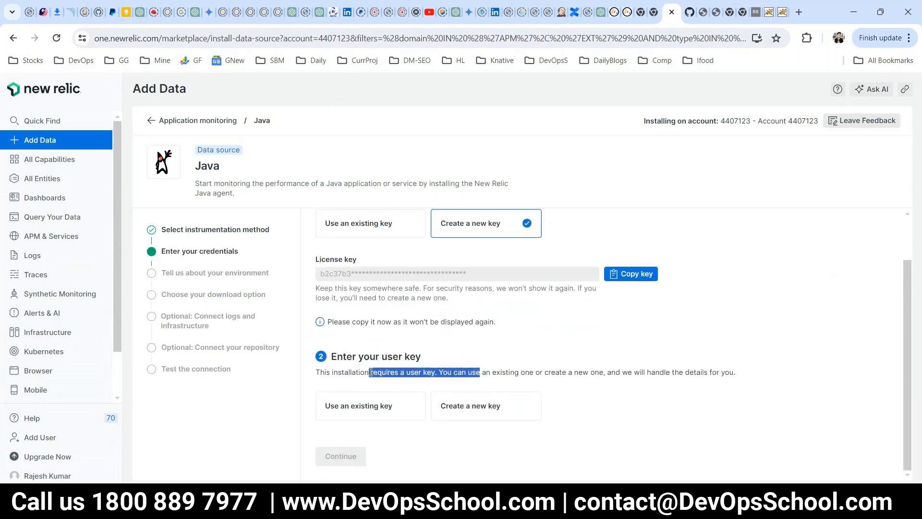
{"action": "left_click", "coordinate": [490, 416]}
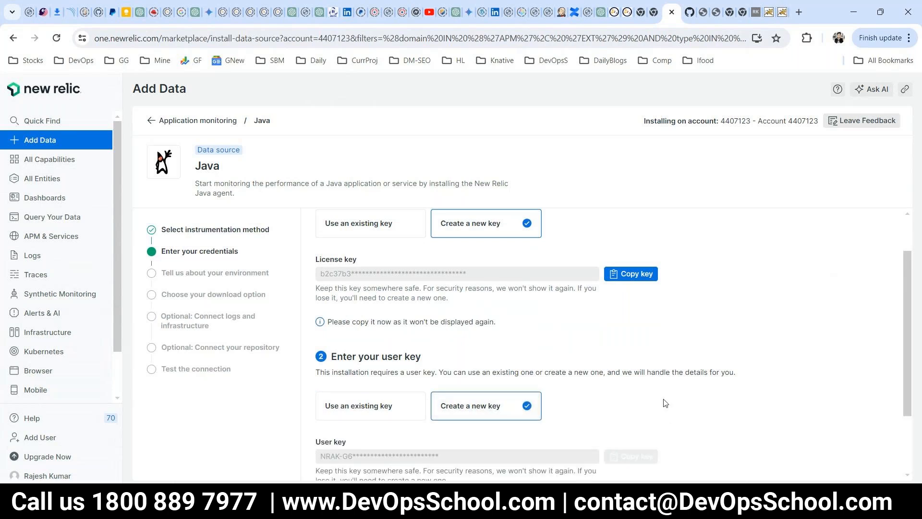
{"action": "scroll", "coordinate": [666, 404], "scroll_direction": "down", "scroll_amount": 2}
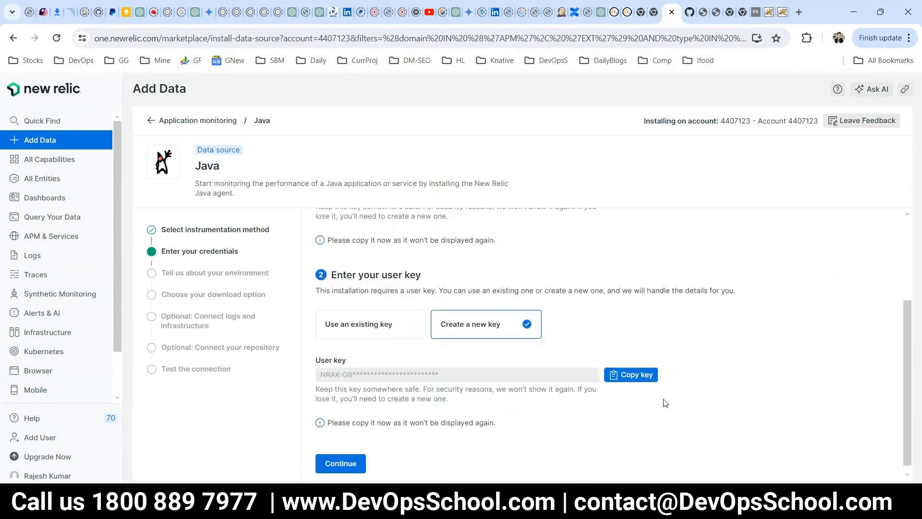
{"action": "left_click", "coordinate": [361, 458]}
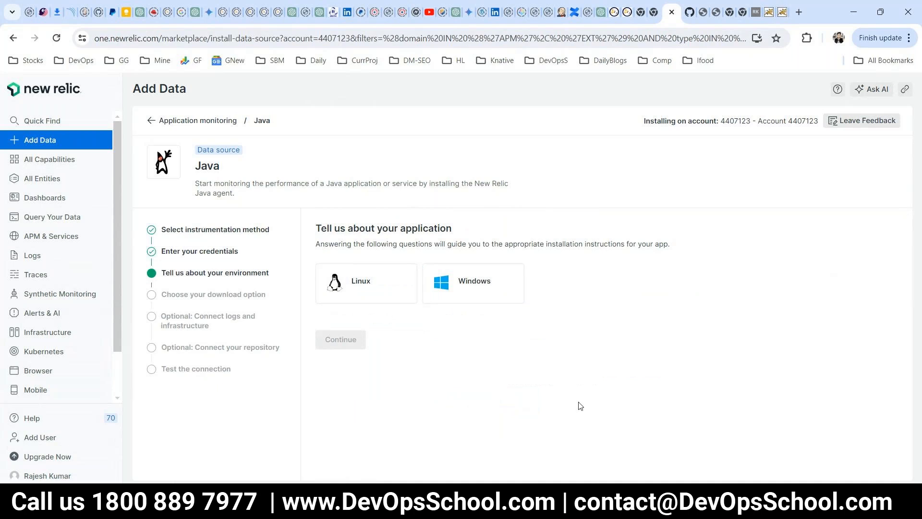
Select Linux as the application's environment and review the Java installation check instructions.
{"action": "left_click", "coordinate": [385, 285]}
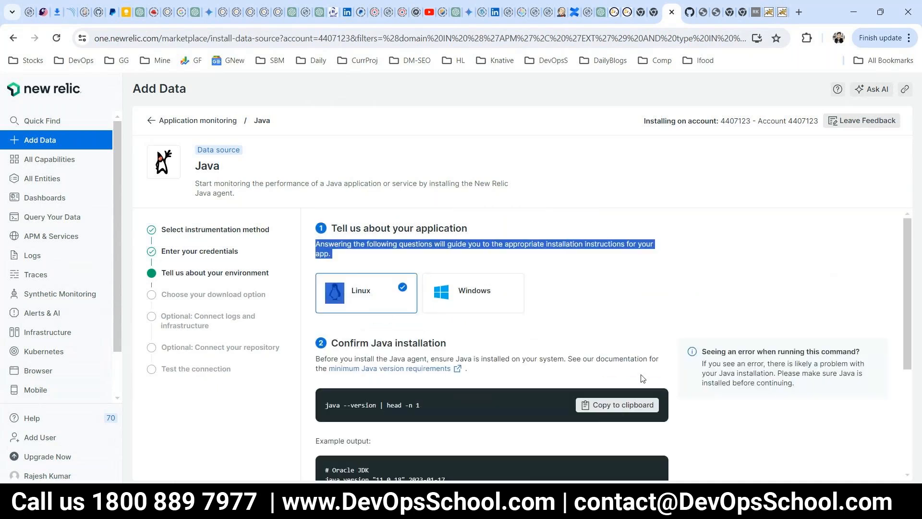
{"action": "scroll", "coordinate": [642, 377], "scroll_direction": "down", "scroll_amount": 3}
{"action": "scroll", "coordinate": [465, 337], "scroll_direction": "up", "scroll_amount": 2}
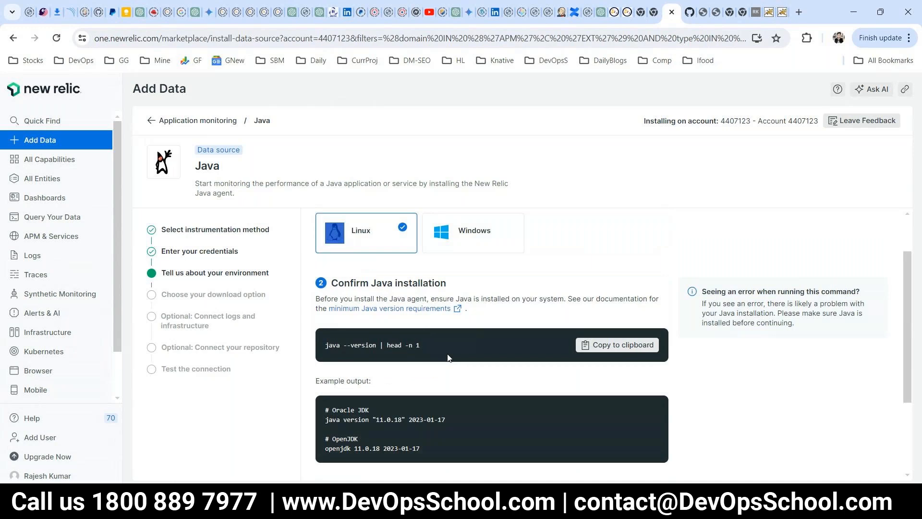
Choose Tomcat as the Java framework and continue to the agent download instructions.
{"action": "scroll", "coordinate": [358, 287], "scroll_direction": "down", "scroll_amount": 3}
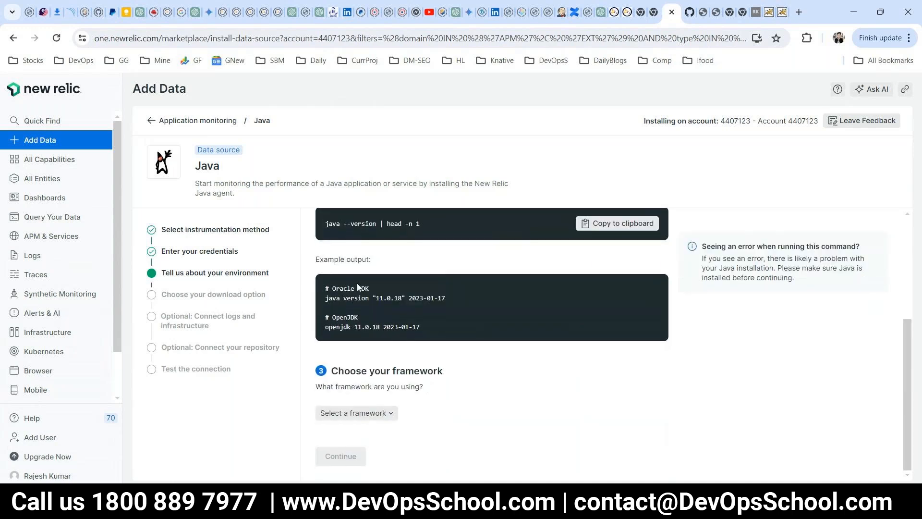
{"action": "left_click_drag", "start_coordinate": [345, 370], "coordinate": [438, 371]}
{"action": "left_click", "coordinate": [458, 375]}
{"action": "left_click", "coordinate": [368, 413]}
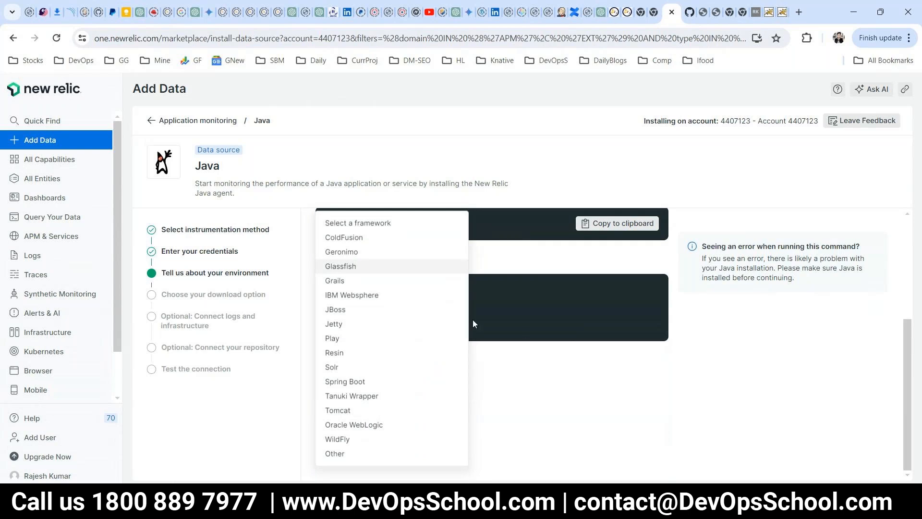
{"action": "left_click", "coordinate": [353, 411]}
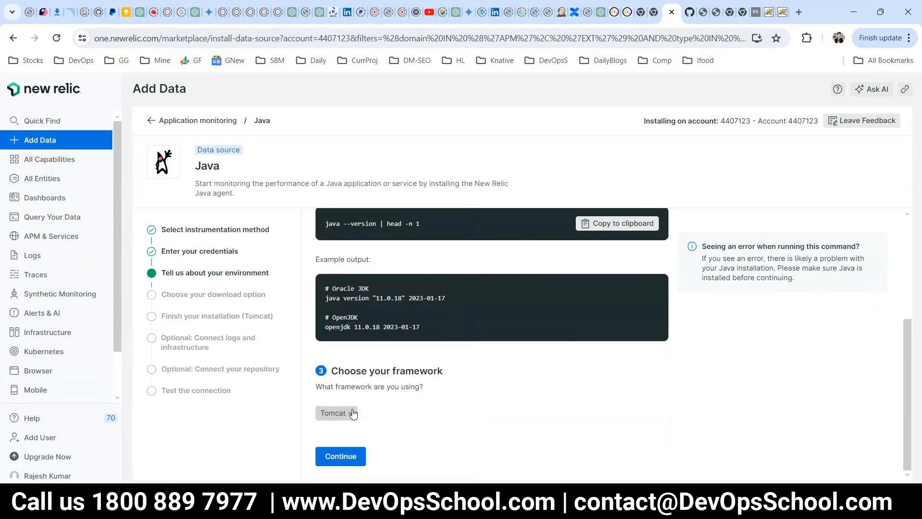
{"action": "left_click", "coordinate": [341, 457]}
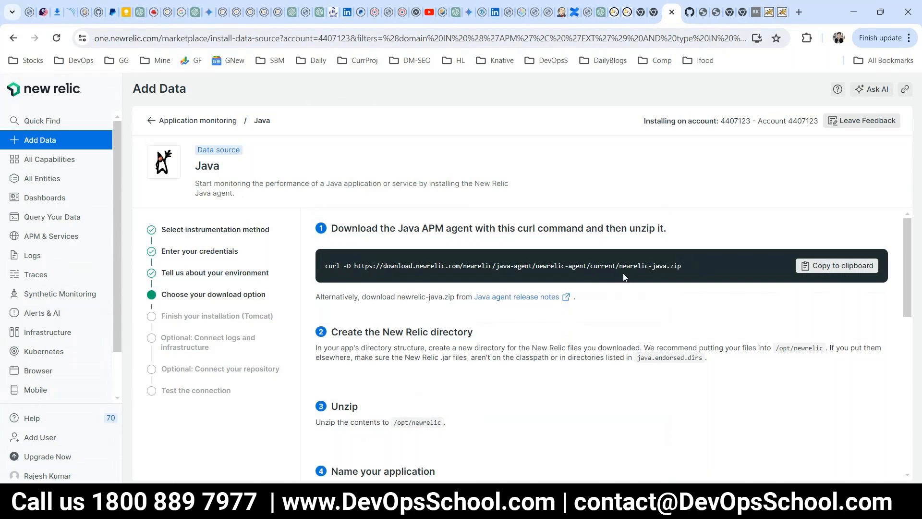
Review the agent download instructions, switch to the MobaXterm server terminal, and list the contents of /opt.
{"action": "scroll", "coordinate": [624, 286], "scroll_direction": "down", "scroll_amount": 4}
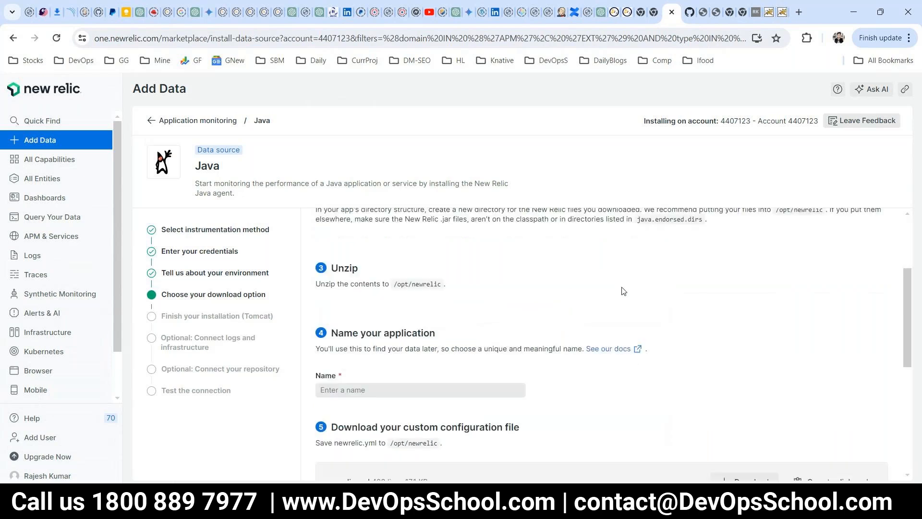
{"action": "scroll", "coordinate": [483, 272], "scroll_direction": "up", "scroll_amount": 4}
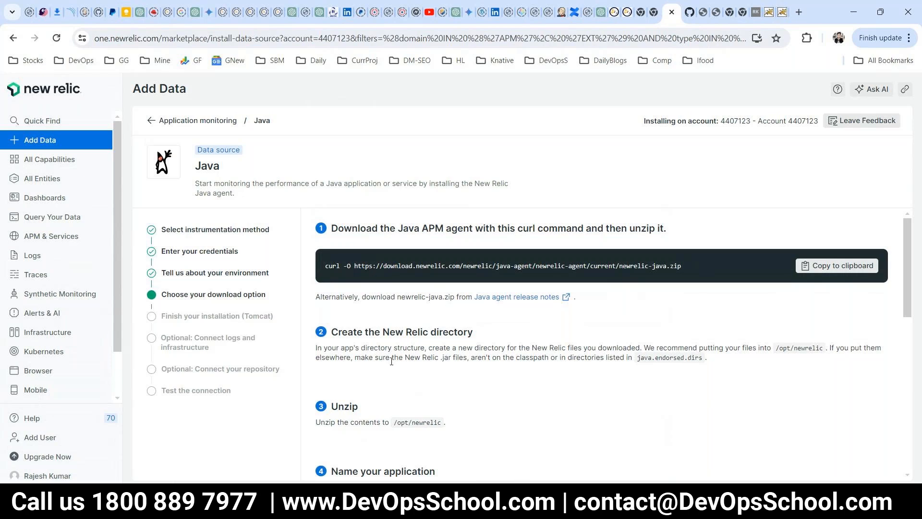
{"action": "mouse_move", "coordinate": [521, 508]}
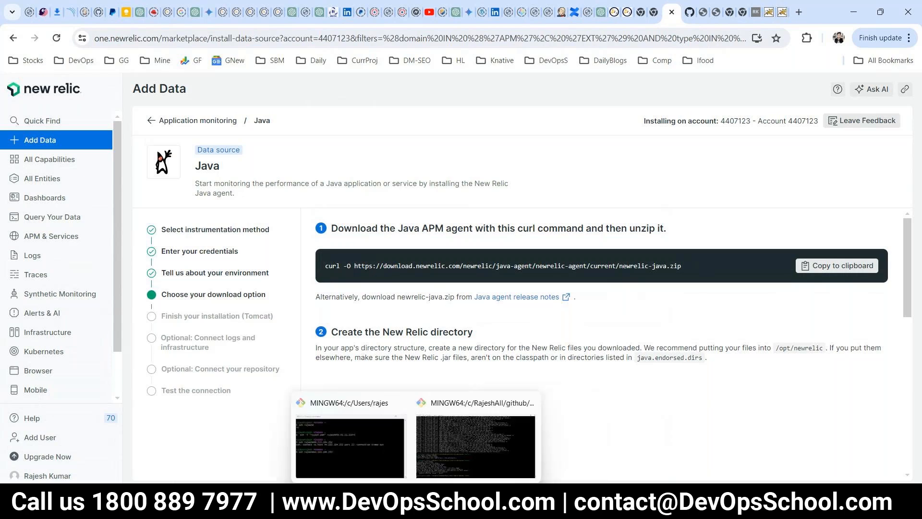
{"action": "mouse_move", "coordinate": [389, 508]}
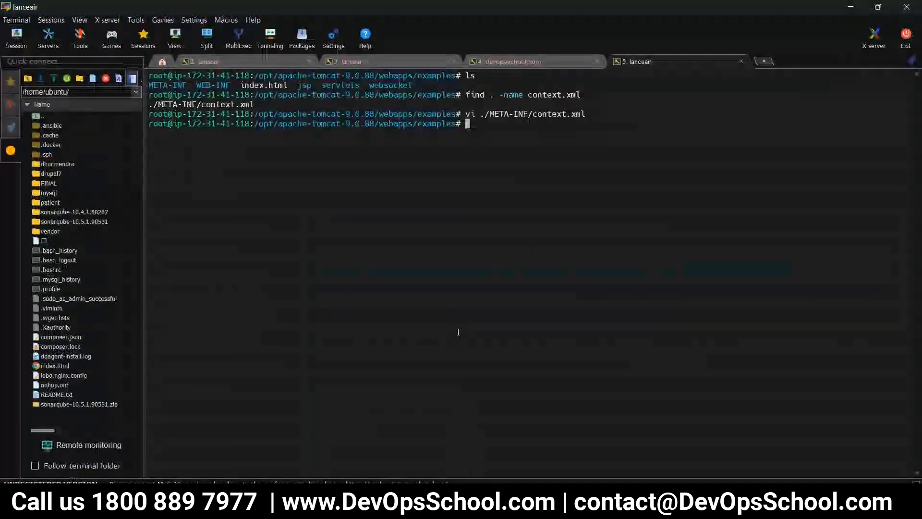
{"action": "type", "text": "cd /opt/"}
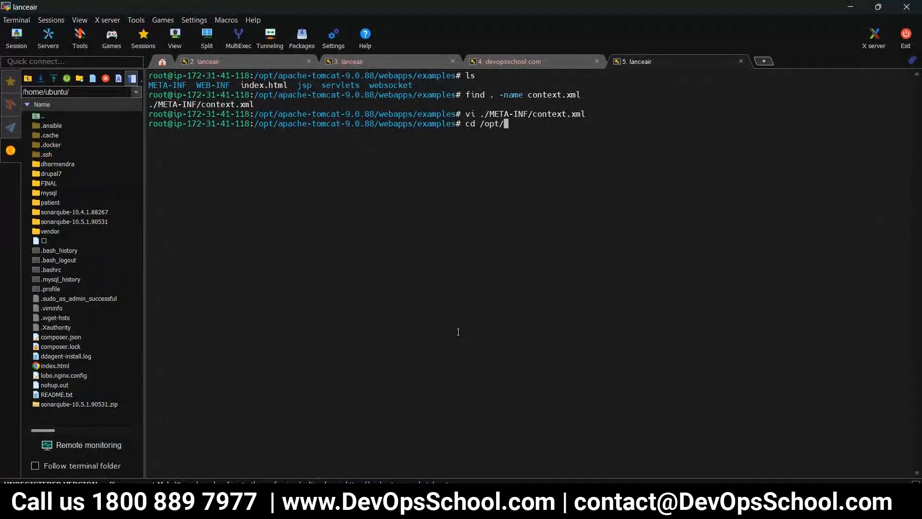
{"action": "key", "text": "Return"}
{"action": "type", "text": "ls"}
{"action": "key", "text": "Return"}
Create a newrelic directory in /opt, change into it, and list its contents.
{"action": "type", "text": "mkdir newr"}
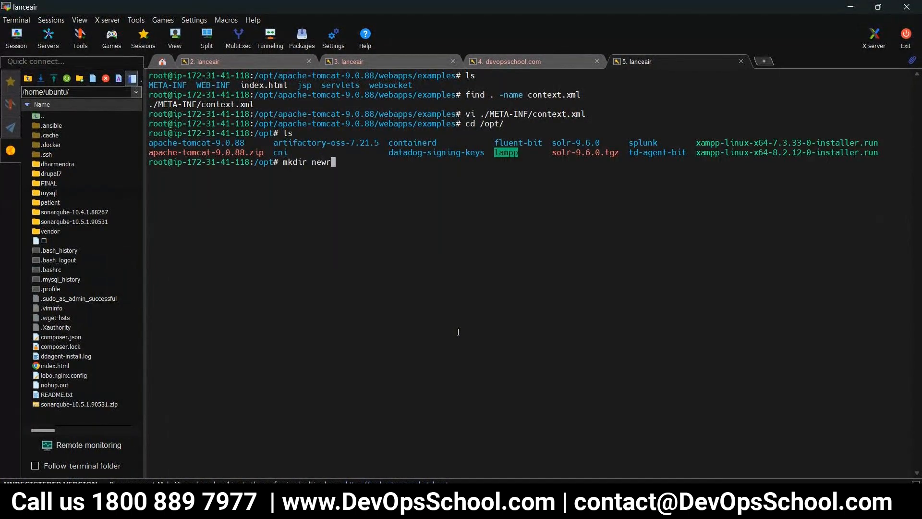
{"action": "type", "text": "elic"}
{"action": "key", "text": "Return"}
{"action": "type", "text": "cd ne"}
{"action": "key", "text": "Tab"}
{"action": "key", "text": "Return"}
{"action": "type", "text": "ls"}
{"action": "key", "text": "Return"}
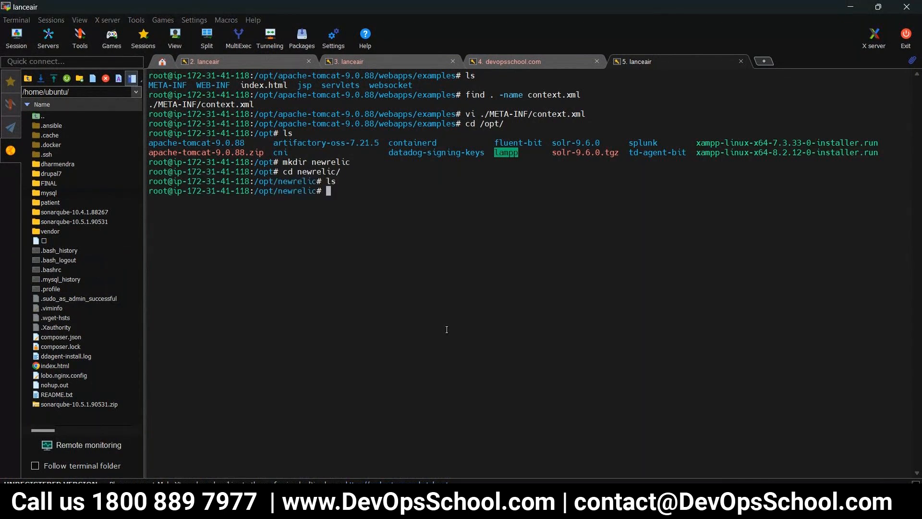
Copy the New Relic curl command, run it in /opt/newrelic to download newrelic-java.zip, and list the directory.
{"action": "key", "text": "alt+Tab"}
{"action": "left_click", "coordinate": [838, 270]}
{"action": "key", "text": "alt+Tab"}
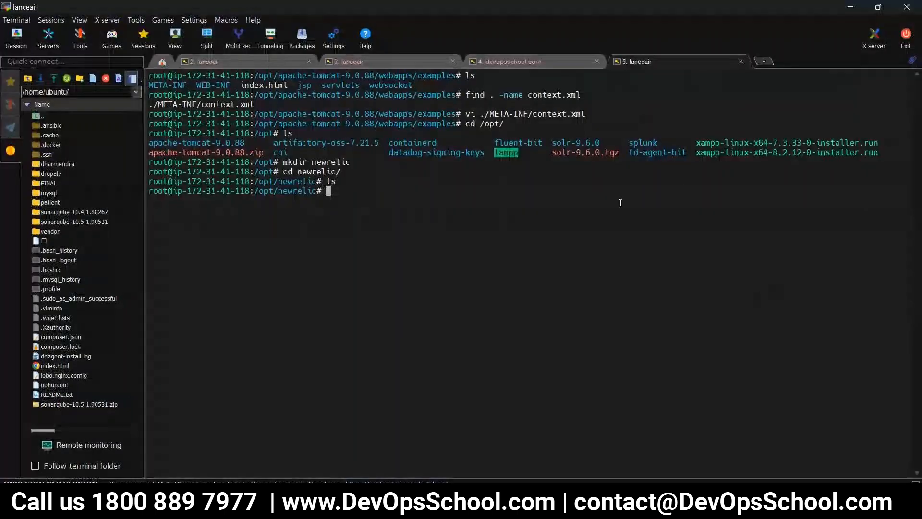
{"action": "right_click", "coordinate": [620, 202]}
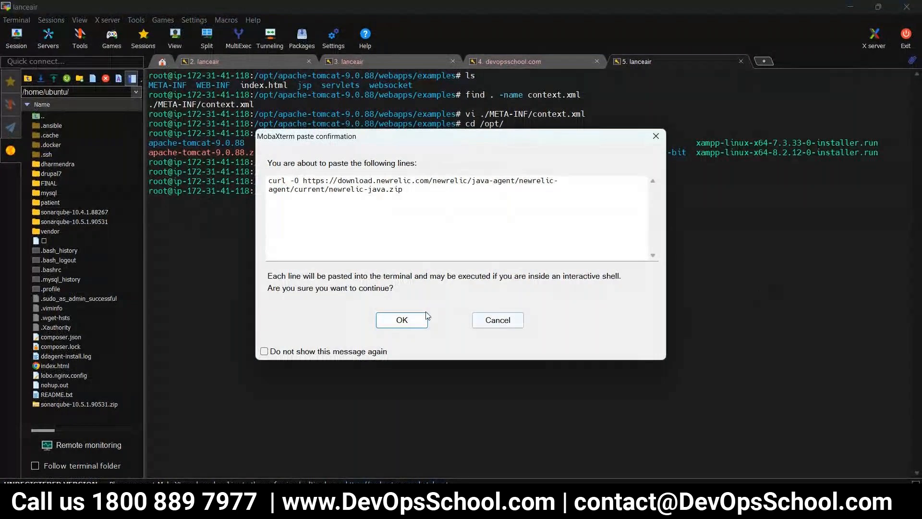
{"action": "left_click", "coordinate": [413, 315]}
{"action": "type", "text": "ls"}
{"action": "key", "text": "Return"}
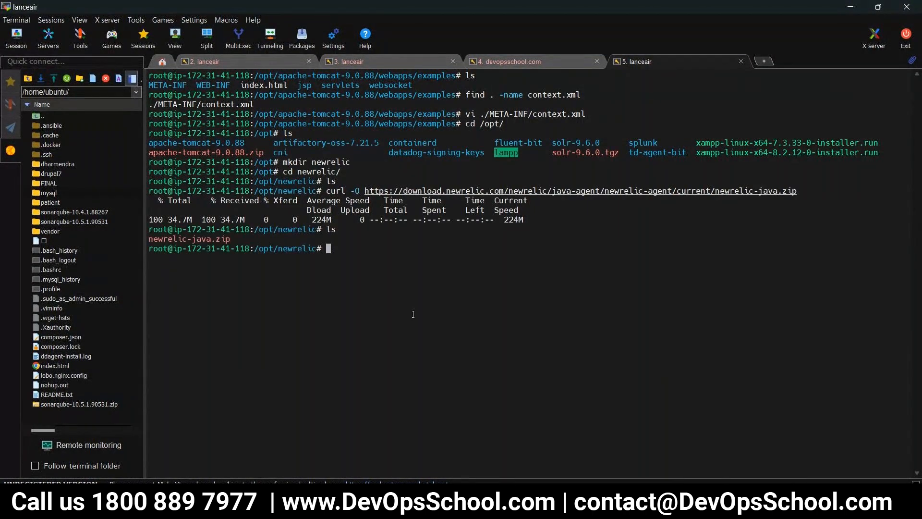
{"action": "type", "text": "unipz newrelic-java.zip"}
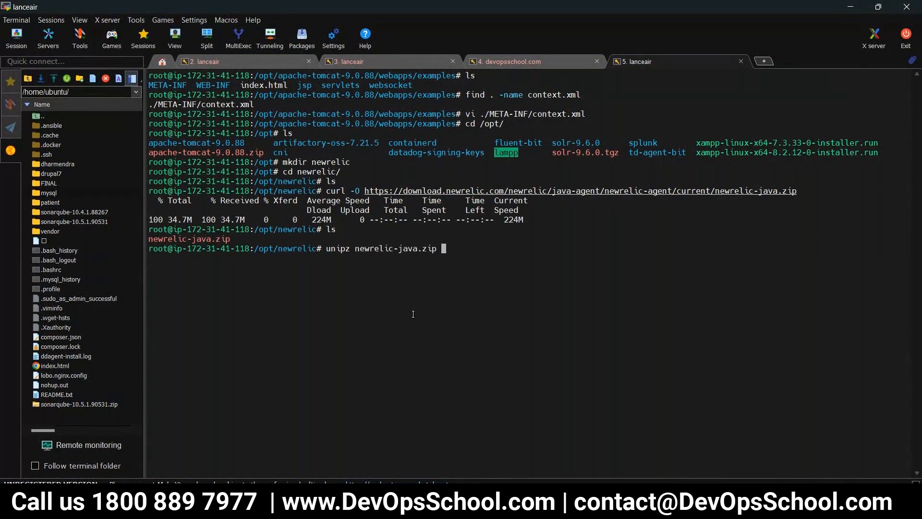
{"action": "key", "text": "Return"}
{"action": "type", "text": "cl"}
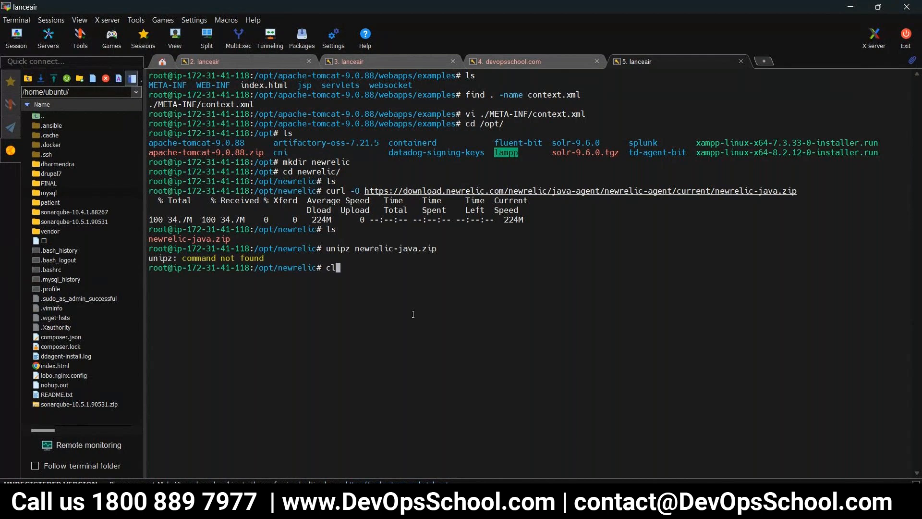
{"action": "key", "text": "Up"}
{"action": "key", "text": "Return"}
Clear the terminal, unzip newrelic-java.zip in /opt/newrelic, and list the extracted contents.
{"action": "type", "text": "clear"}
{"action": "key", "text": "Return"}
{"action": "type", "text": "unzip"}
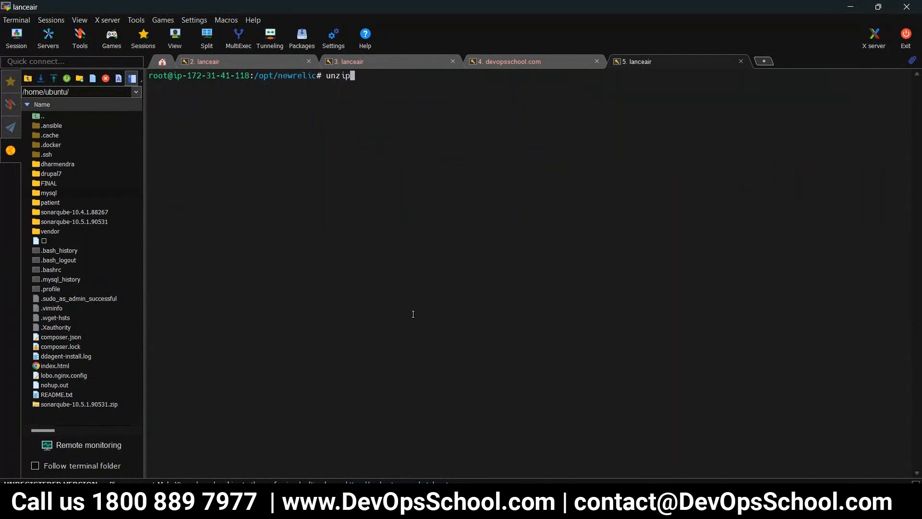
{"action": "type", "text": " newrelic-java.zip"}
{"action": "key", "text": "Return"}
{"action": "type", "text": "ls"}
{"action": "key", "text": "Return"}
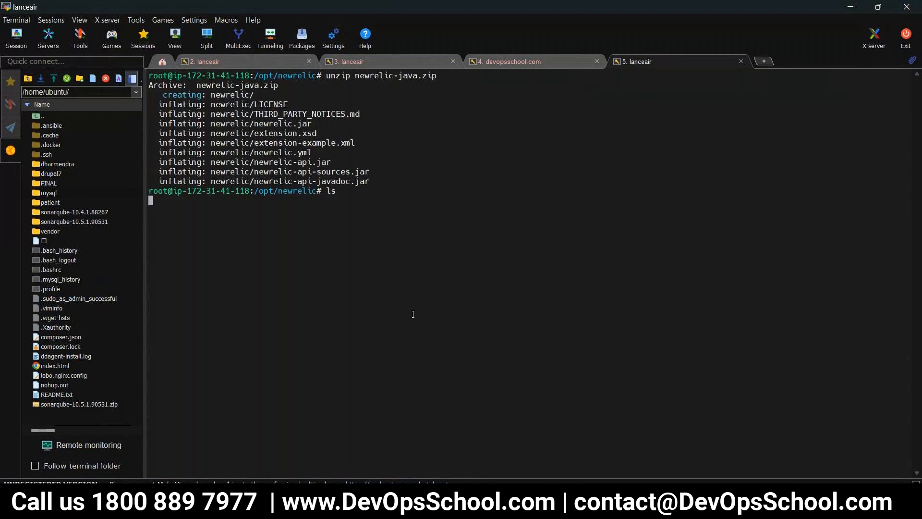
Change into the extracted newrelic folder, list its files, and highlight newrelic.jar and newrelic.yml.
{"action": "type", "text": "cd newrelic"}
{"action": "key", "text": "Return"}
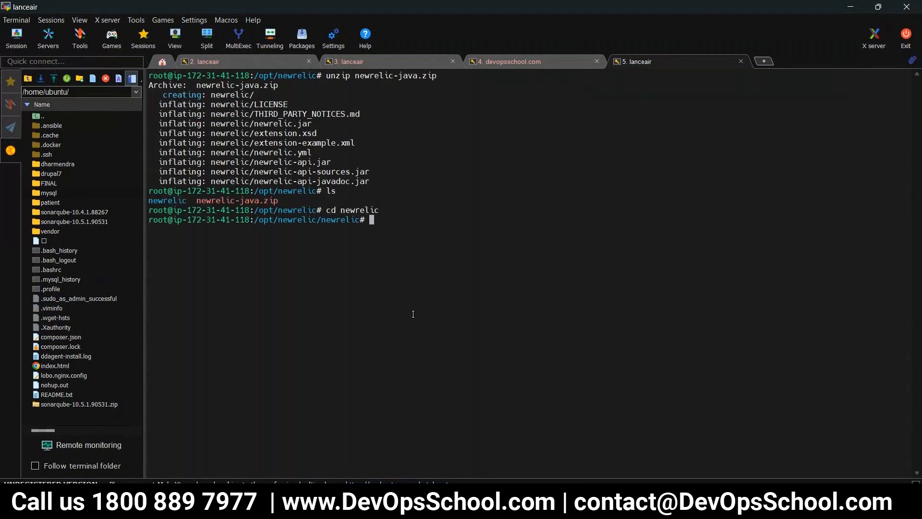
{"action": "type", "text": "ls"}
{"action": "key", "text": "Return"}
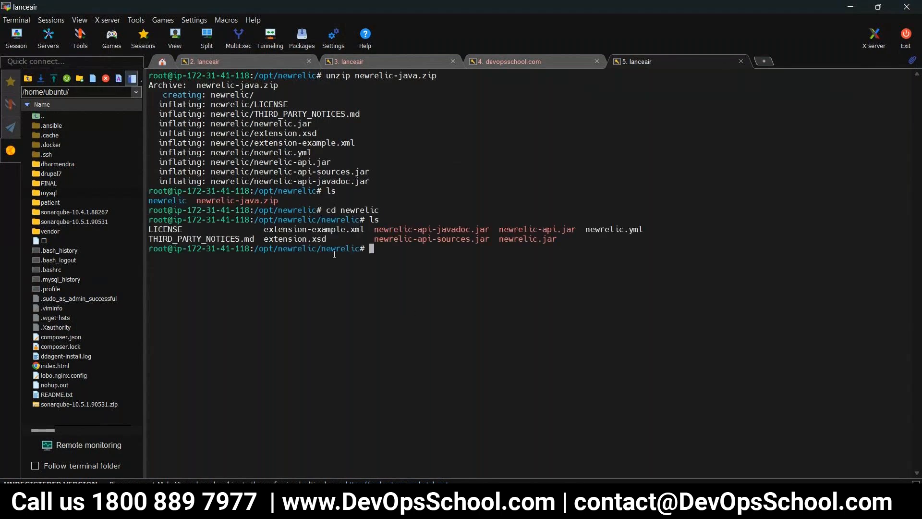
{"action": "double_click", "coordinate": [519, 239]}
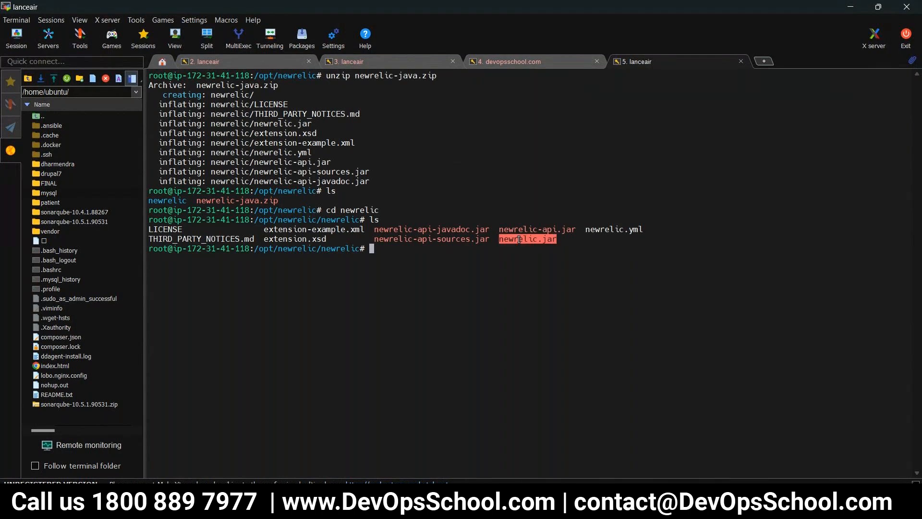
{"action": "double_click", "coordinate": [595, 230]}
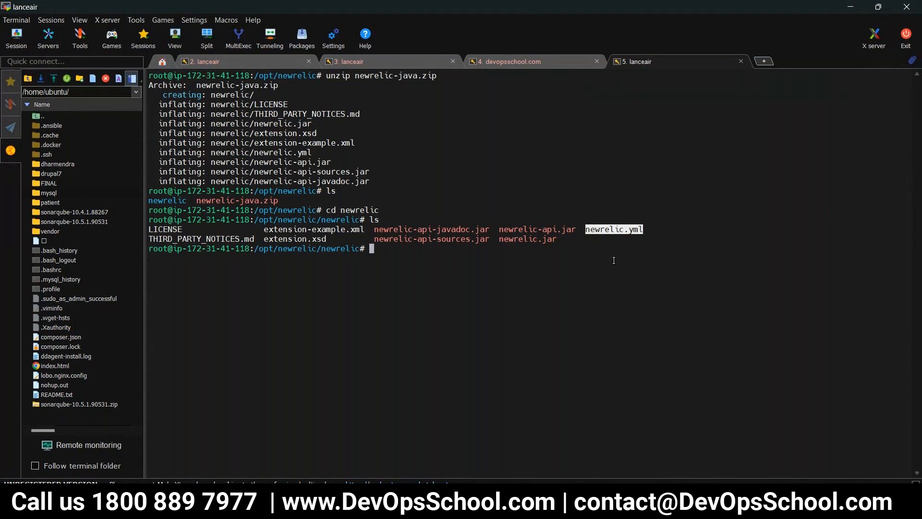
Switch to New Relic in Chrome, name the application devopsschool, and check the app_name setting in the newrelic.yml preview.
{"action": "key", "text": "alt+Tab"}
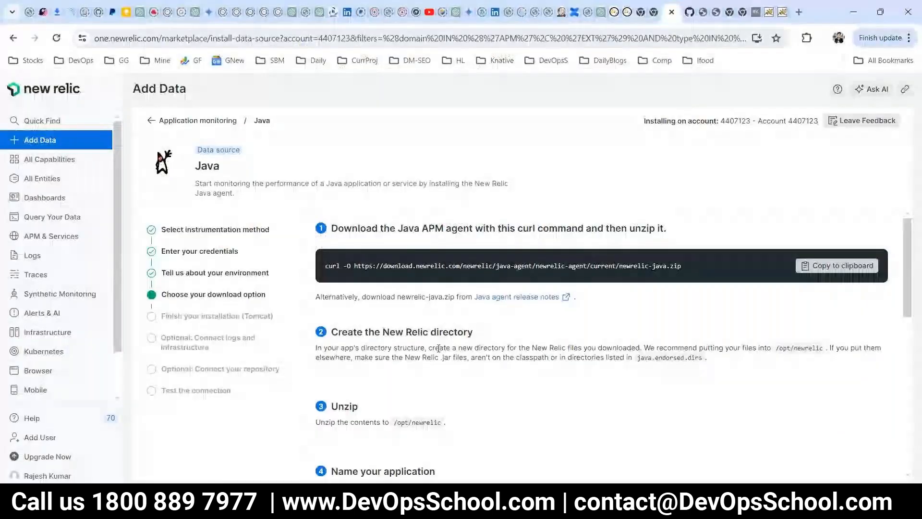
{"action": "scroll", "coordinate": [381, 328], "scroll_direction": "down", "scroll_amount": 3}
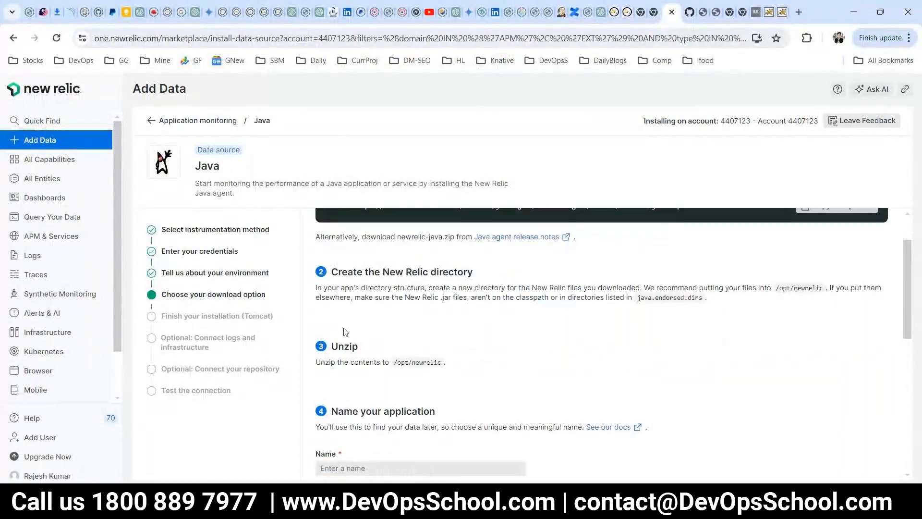
{"action": "scroll", "coordinate": [381, 329], "scroll_direction": "down", "scroll_amount": 3}
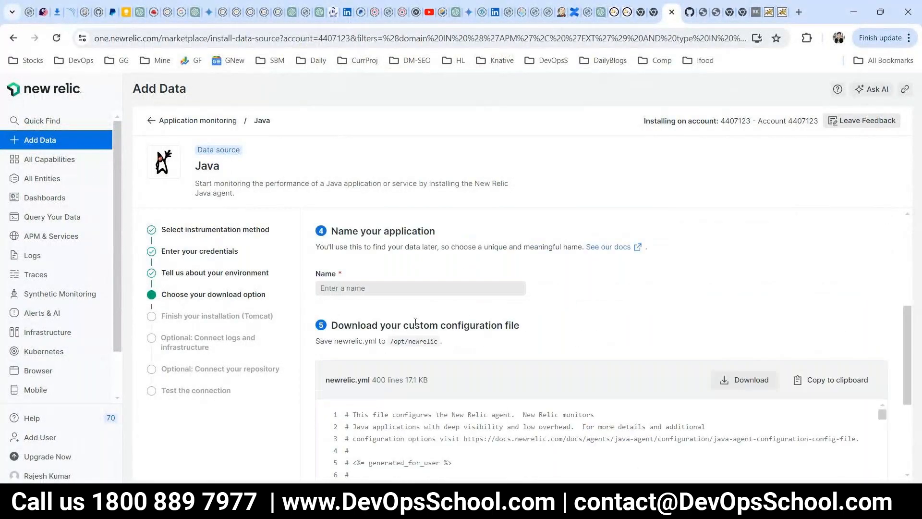
{"action": "left_click", "coordinate": [368, 293]}
{"action": "type", "text": "dewv"}
{"action": "key", "text": "BackSpace"}
{"action": "key", "text": "BackSpace"}
{"action": "key", "text": "BackSpace"}
{"action": "type", "text": "ev"}
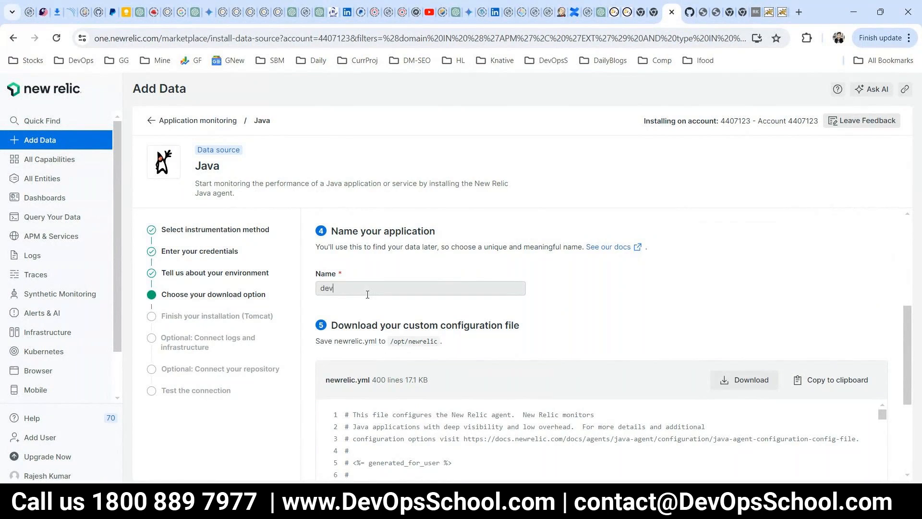
{"action": "type", "text": "opsschool"}
{"action": "scroll", "coordinate": [692, 368], "scroll_direction": "down", "scroll_amount": 4}
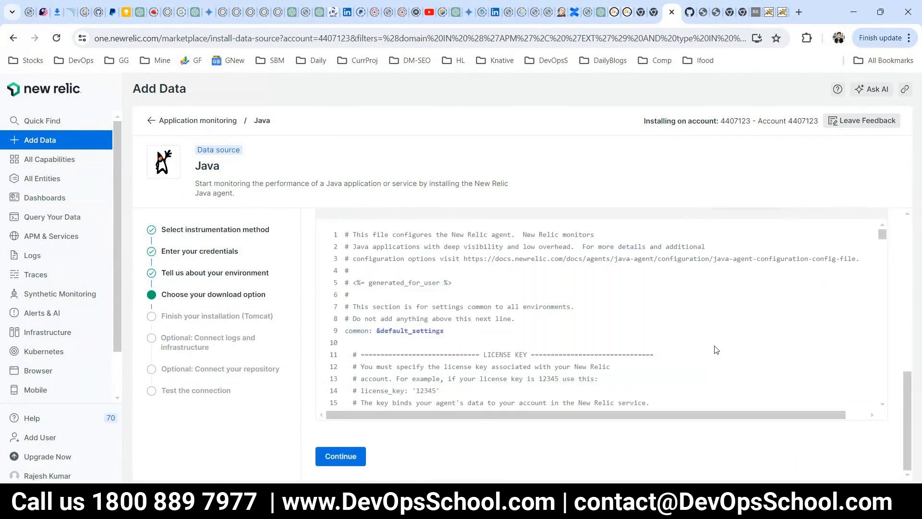
{"action": "scroll", "coordinate": [421, 335], "scroll_direction": "up", "scroll_amount": 10}
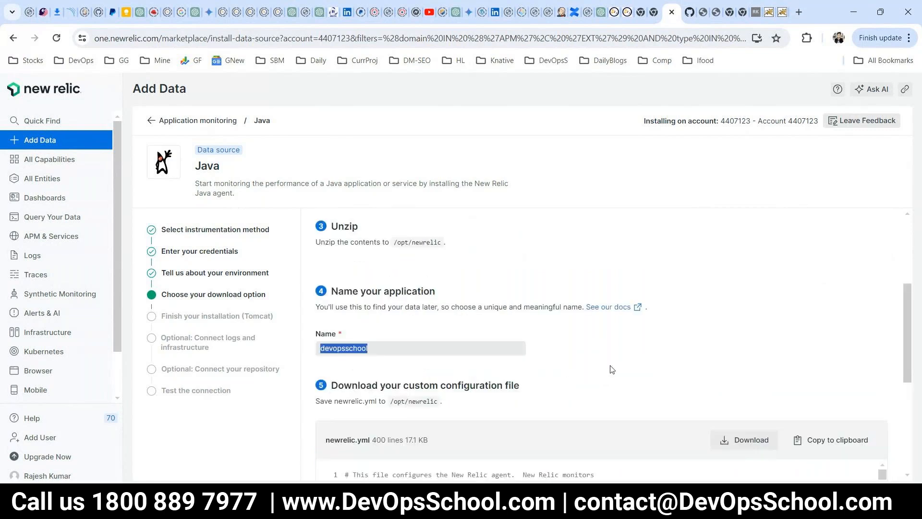
{"action": "scroll", "coordinate": [511, 354], "scroll_direction": "down", "scroll_amount": 12}
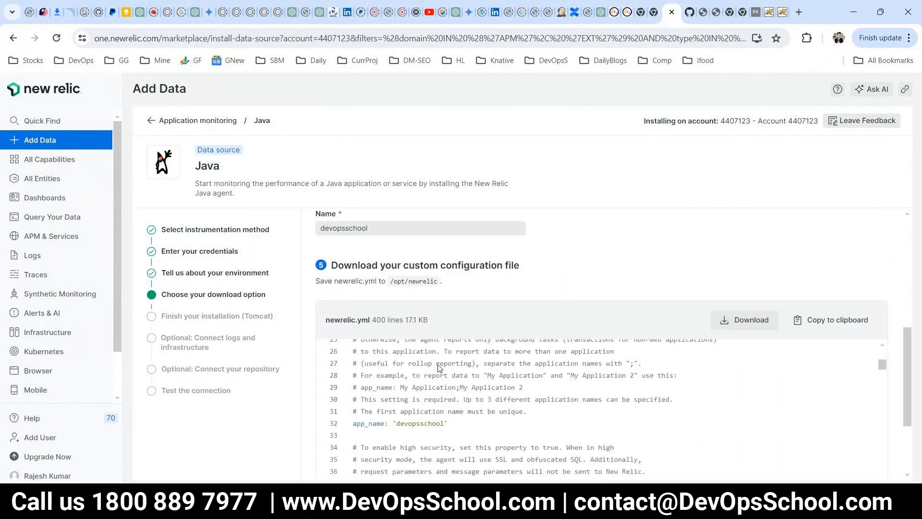
{"action": "scroll", "coordinate": [440, 369], "scroll_direction": "down", "scroll_amount": 7}
Switch to the MobaXterm terminal and rename newrelic.yml to newrelic.yml-bkp.
{"action": "key", "text": "alt+Tab"}
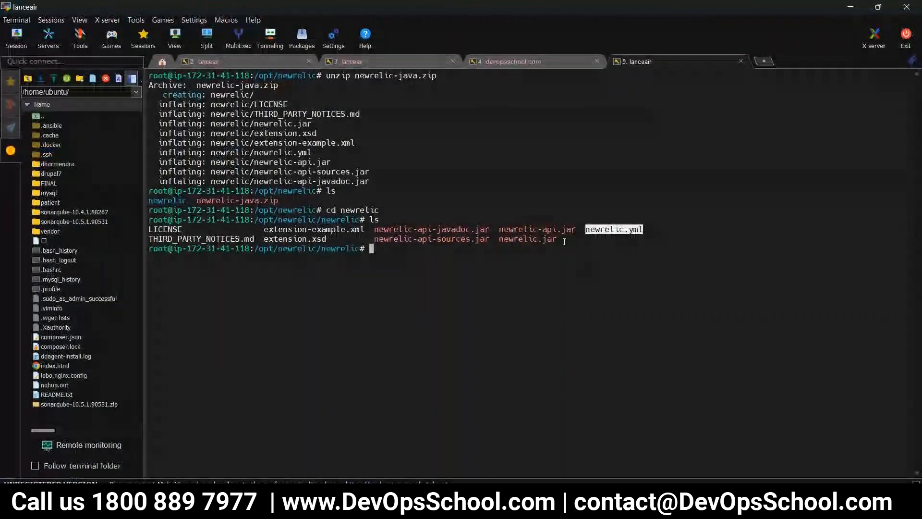
{"action": "triple_click", "coordinate": [588, 231]}
{"action": "left_click", "coordinate": [589, 231]}
{"action": "double_click", "coordinate": [589, 231]}
{"action": "key", "text": "ctrl+c"}
{"action": "type", "text": "mv"}
{"action": "right_click", "coordinate": [626, 275]}
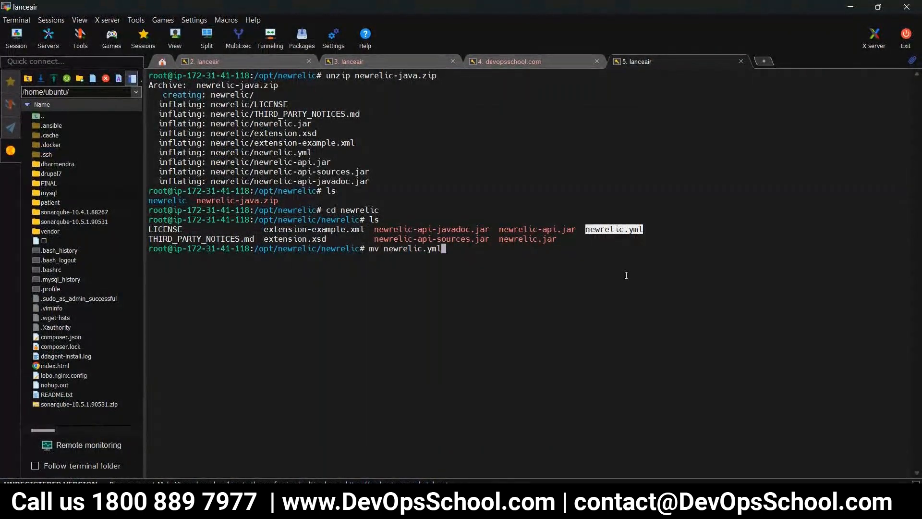
{"action": "right_click", "coordinate": [626, 275]}
{"action": "type", "text": "-bkp"}
{"action": "key", "text": "Return"}
Copy the custom newrelic.yml configuration from New Relic in Chrome, and save it in a new newrelic.yml with vi in the MobaXterm terminal.
{"action": "key", "text": "alt+Tab"}
{"action": "left_click", "coordinate": [820, 322]}
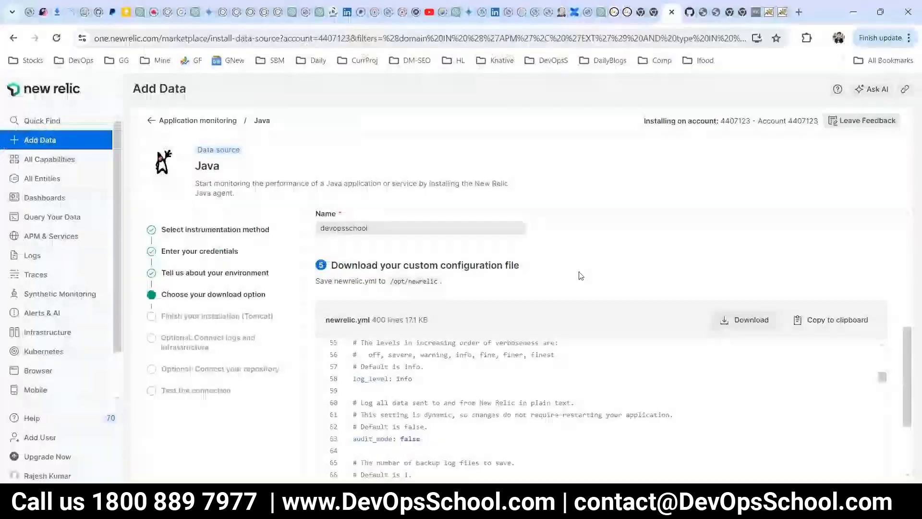
{"action": "key", "text": "alt+Tab"}
{"action": "type", "text": "vi newrelic."}
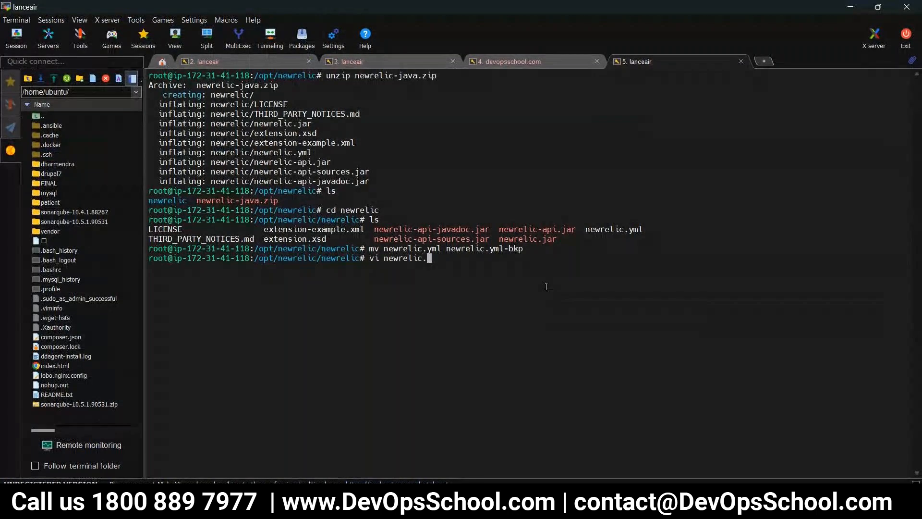
{"action": "type", "text": "y"}
{"action": "key", "text": "Tab"}
{"action": "key", "text": "BackSpace"}
{"action": "key", "text": "BackSpace"}
{"action": "key", "text": "BackSpace"}
{"action": "key", "text": "BackSpace"}
{"action": "key", "text": "BackSpace"}
{"action": "key", "text": "Return"}
{"action": "key", "text": "i"}
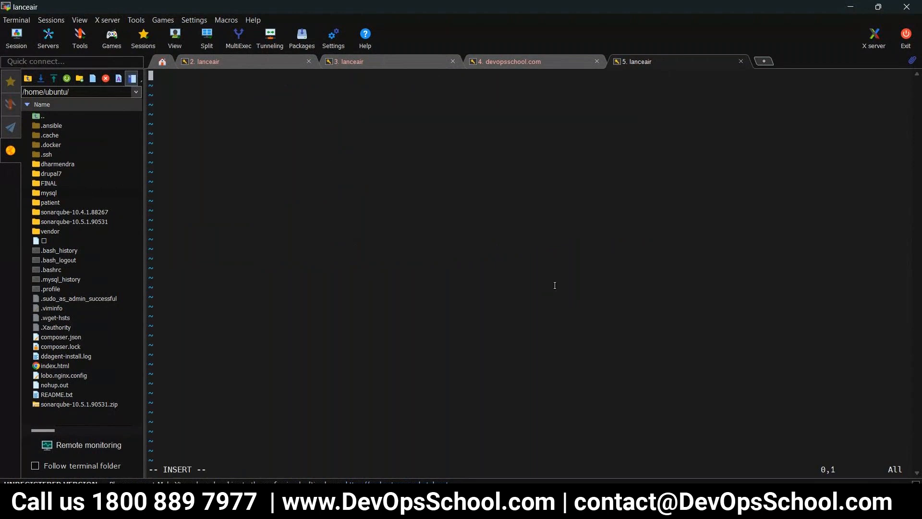
{"action": "right_click", "coordinate": [552, 246]}
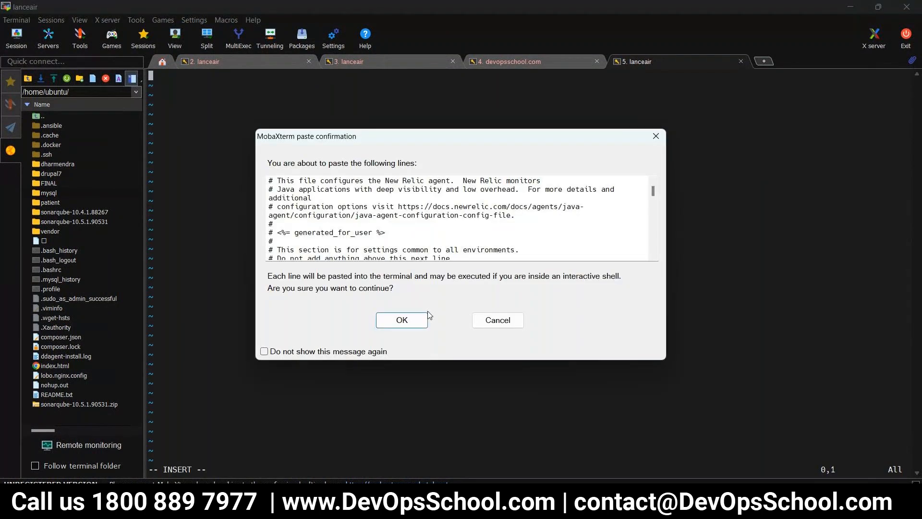
{"action": "left_click", "coordinate": [402, 320]}
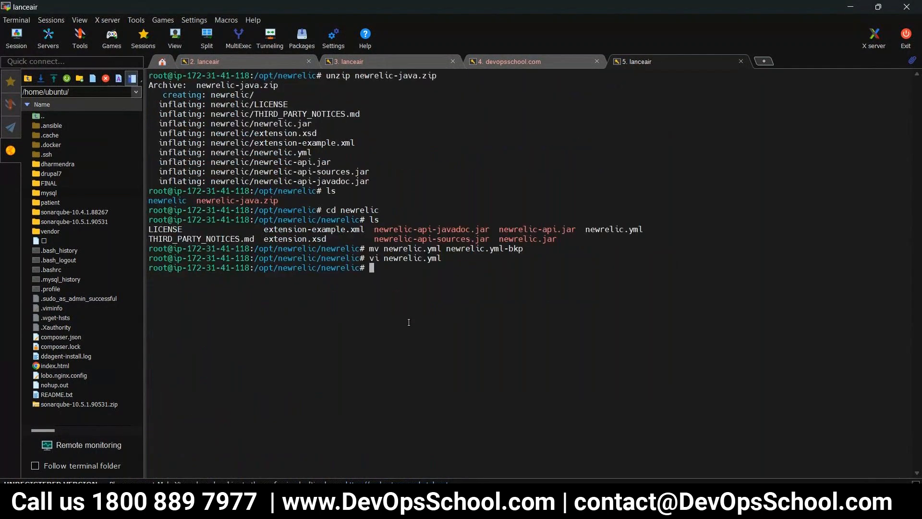
Switch to New Relic in Chrome, continue past the configuration file, and choose With setenv.sh for passing the Java agent argument.
{"action": "key", "text": "alt+Tab"}
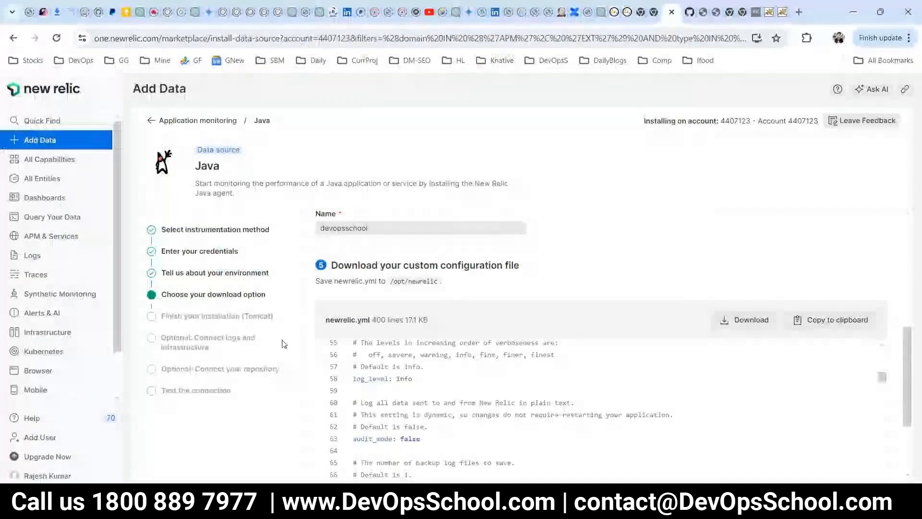
{"action": "scroll", "coordinate": [552, 358], "scroll_direction": "down", "scroll_amount": 20}
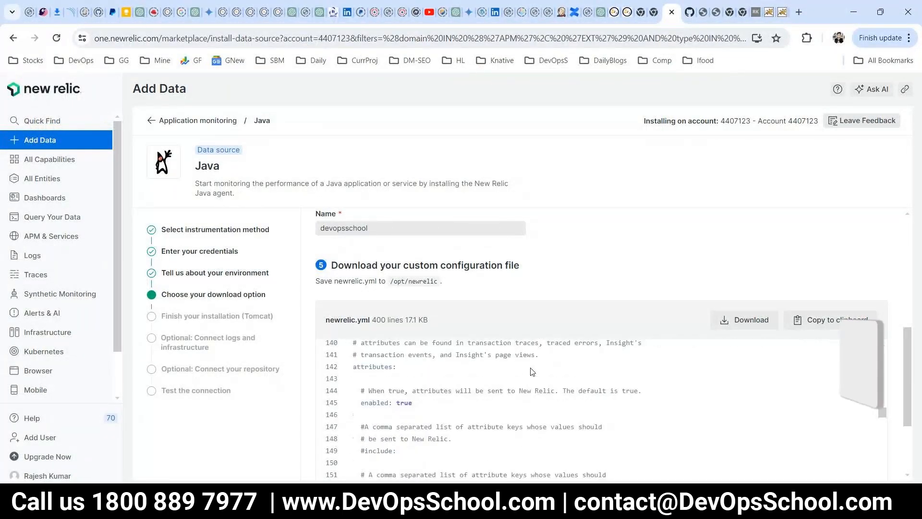
{"action": "scroll", "coordinate": [532, 371], "scroll_direction": "down", "scroll_amount": 20}
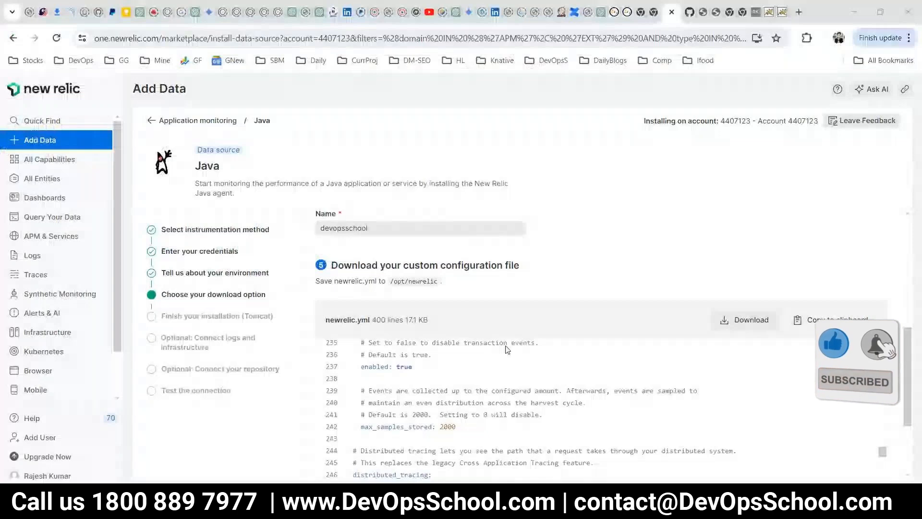
{"action": "scroll", "coordinate": [480, 394], "scroll_direction": "down", "scroll_amount": 15}
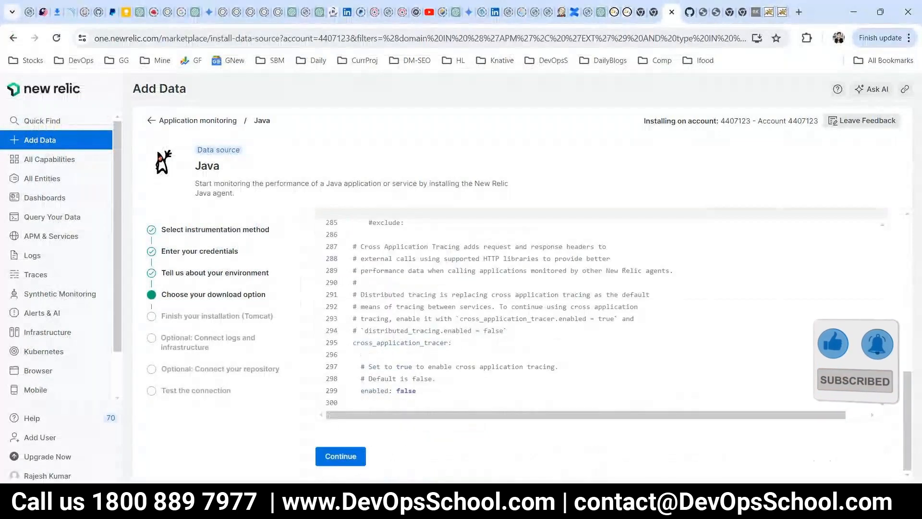
{"action": "left_click", "coordinate": [358, 456]}
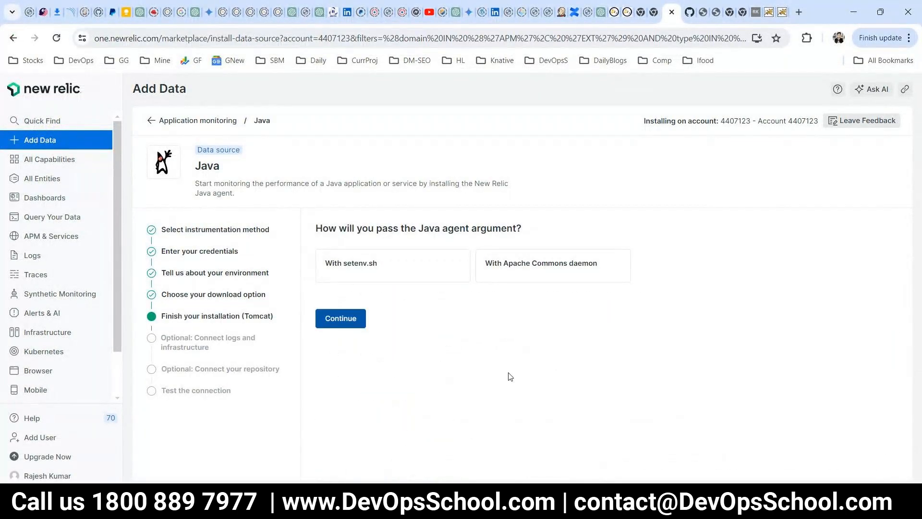
{"action": "left_click", "coordinate": [376, 266]}
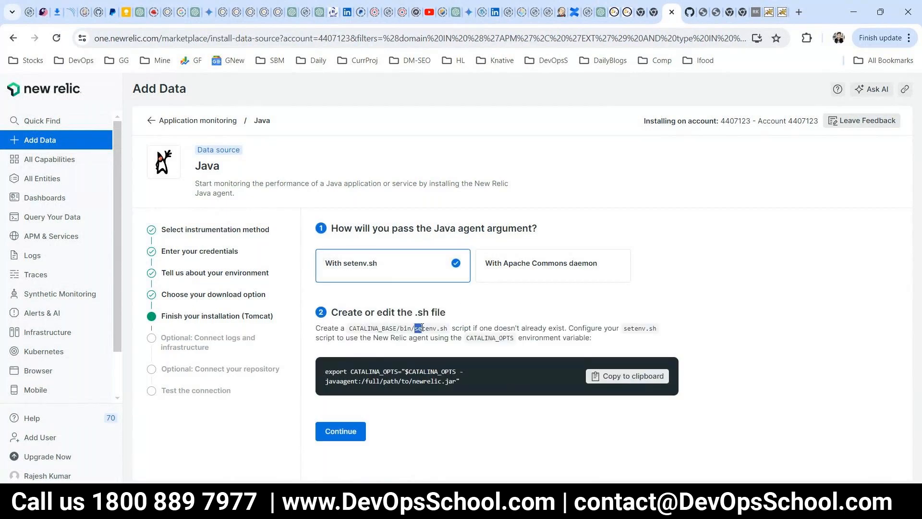
{"action": "triple_click", "coordinate": [448, 330]}
Switch to the MobaXterm terminal, list the newrelic folder's files, and recursively set its permissions to 755.
{"action": "key", "text": "alt+Tab"}
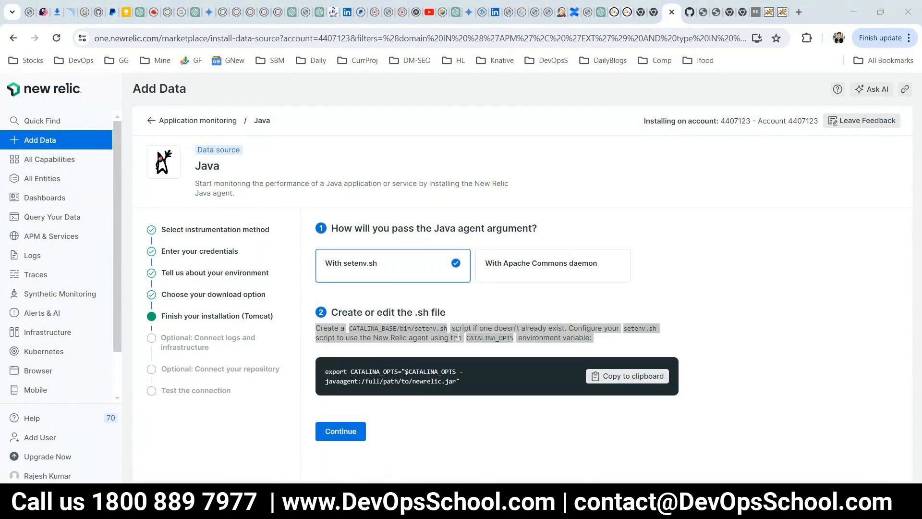
{"action": "type", "text": "ls"}
{"action": "key", "text": "Return"}
{"action": "type", "text": "chmod -R 755 ."}
{"action": "key", "text": "Return"}
Clear the terminal, change into /opt/apache-tomcat-9.0.88/bin/, and list its files.
{"action": "type", "text": "c,ea"}
{"action": "key", "text": "BackSpace"}
{"action": "key", "text": "BackSpace"}
{"action": "key", "text": "BackSpace"}
{"action": "type", "text": "lea"}
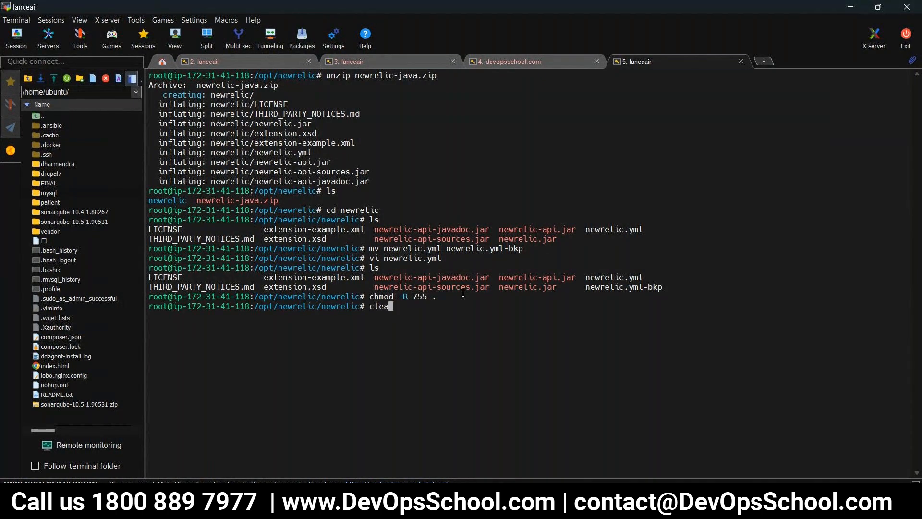
{"action": "type", "text": "r"}
{"action": "key", "text": "Return"}
{"action": "type", "text": "cd /"}
{"action": "key", "text": "BackSpace"}
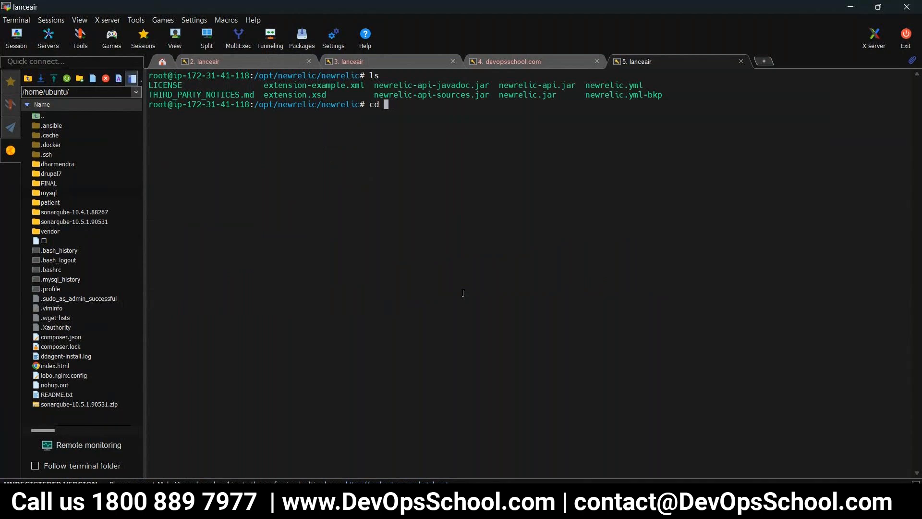
{"action": "type", "text": "/opt/ap"}
{"action": "key", "text": "Tab"}
{"action": "type", "text": "/bin/"}
{"action": "key", "text": "Return"}
{"action": "type", "text": "ls"}
{"action": "key", "text": "Return"}
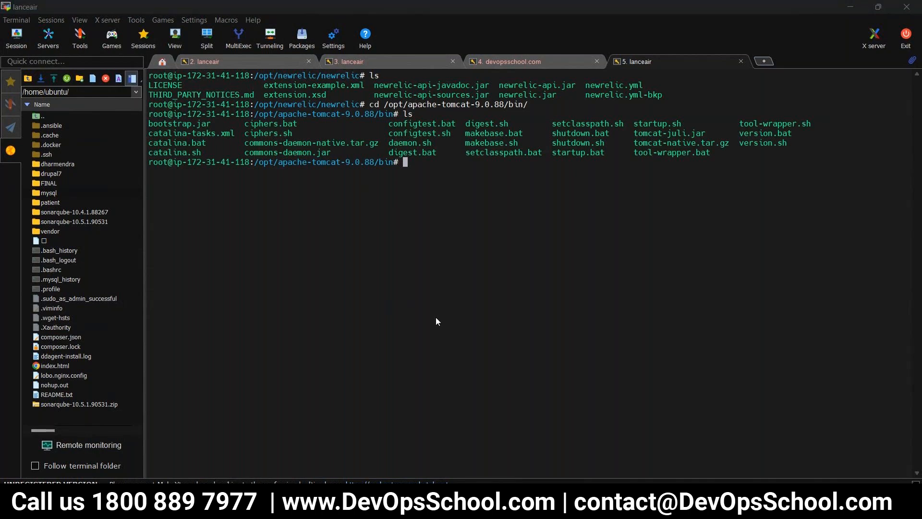
Copy the CATALINA_OPTS export command from New Relic in Chrome and paste it at the end of the Newrelic notes in Notepad.
{"action": "key", "text": "alt+Tab"}
{"action": "left_click", "coordinate": [574, 397]}
{"action": "left_click", "coordinate": [613, 379]}
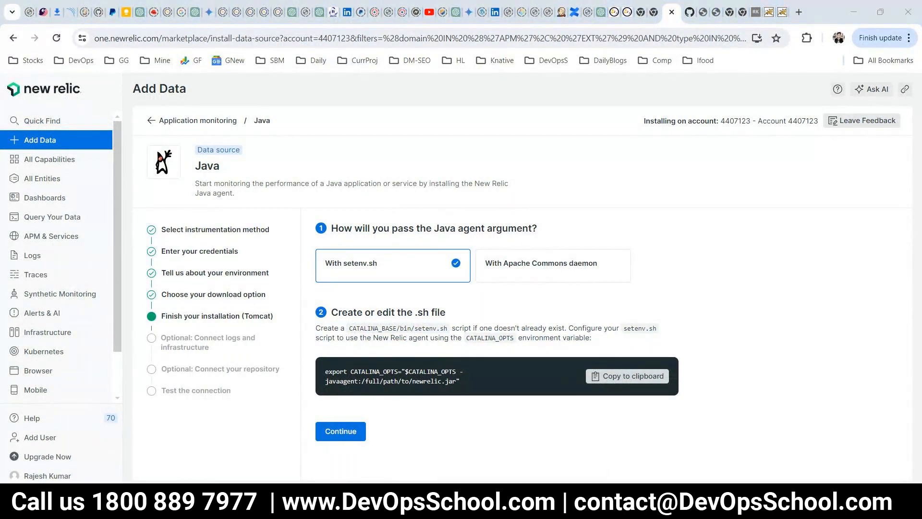
{"action": "mouse_move", "coordinate": [678, 442]}
{"action": "left_click", "coordinate": [583, 443]}
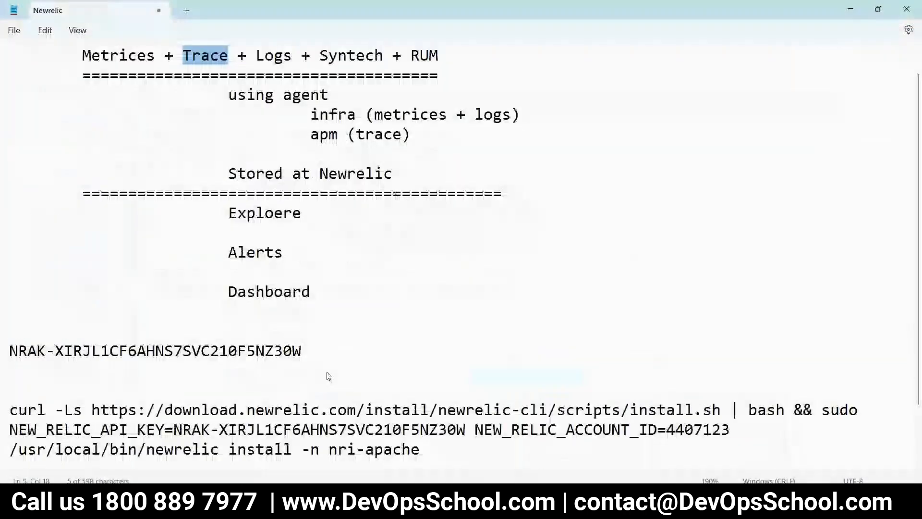
{"action": "scroll", "coordinate": [327, 377], "scroll_direction": "down", "scroll_amount": 2}
{"action": "left_click", "coordinate": [350, 436]}
{"action": "key", "text": "Return"}
{"action": "key", "text": "Return"}
{"action": "key", "text": "ctrl+v"}
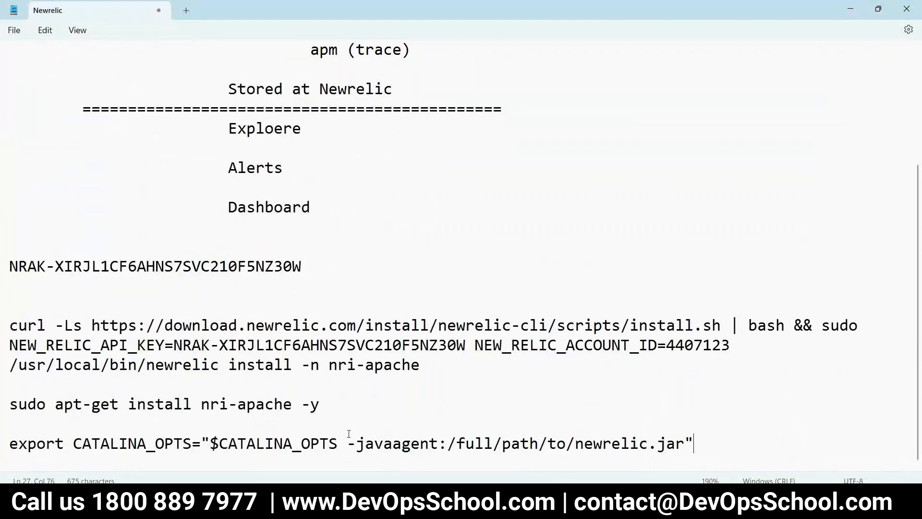
{"action": "key", "text": "Return"}
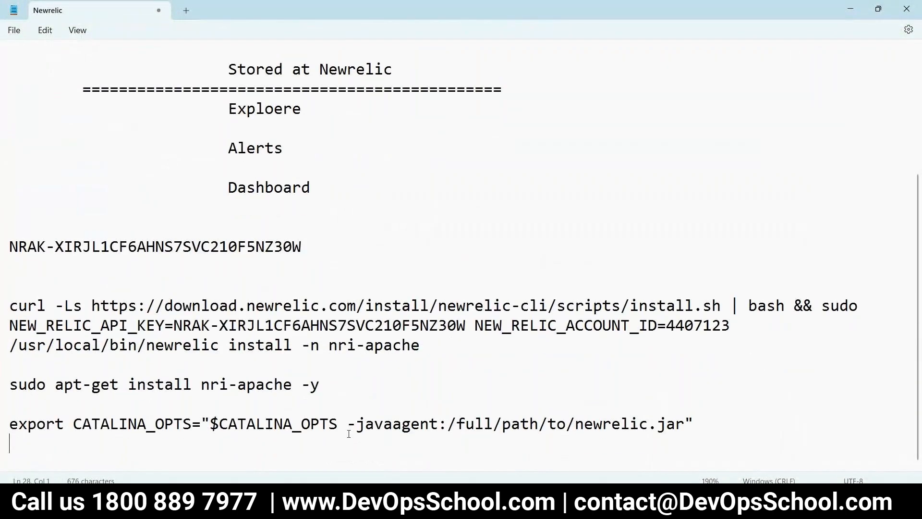
Replace /full/path/to in the CATALINA_OPTS line with /opt/newrelic and copy the whole export command.
{"action": "left_click", "coordinate": [566, 425]}
{"action": "left_click_drag", "start_coordinate": [566, 425], "coordinate": [447, 424]}
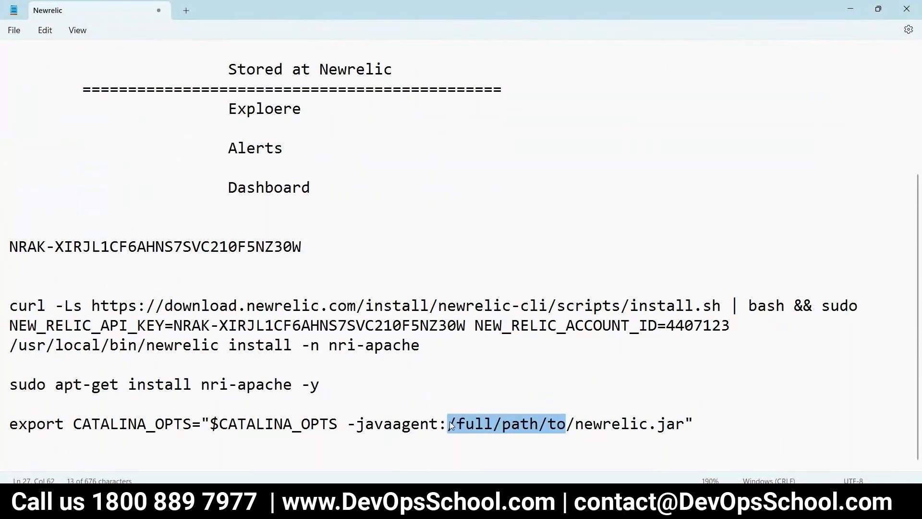
{"action": "type", "text": "/opt/"}
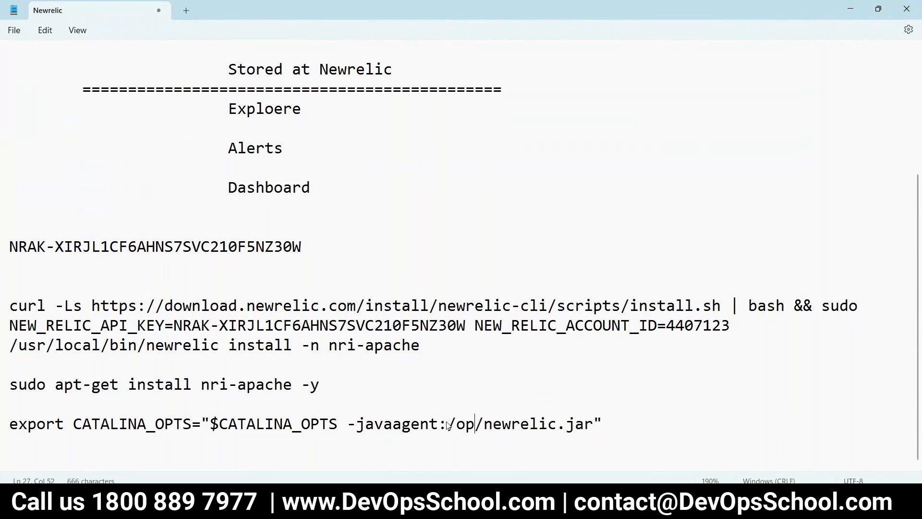
{"action": "type", "text": "newrelic"}
{"action": "left_click_drag", "start_coordinate": [807, 420], "coordinate": [1, 408]}
{"action": "left_click", "coordinate": [163, 456]}
{"action": "left_click_drag", "start_coordinate": [709, 408], "coordinate": [8, 408]}
{"action": "key", "text": "ctrl+c"}
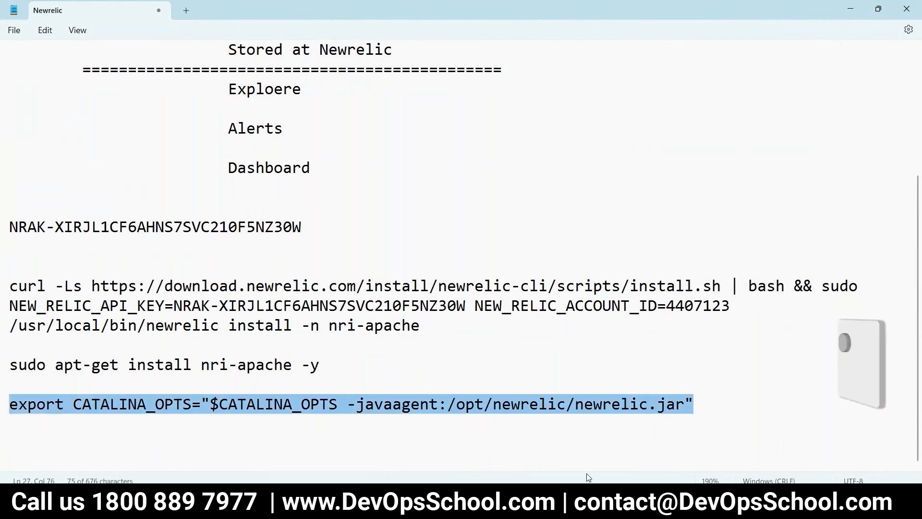
Switch to the MobaXterm terminal, create setenv.sh with vi in Tomcat's bin folder, and save the copied CATALINA_OPTS export line in it.
{"action": "mouse_move", "coordinate": [574, 508]}
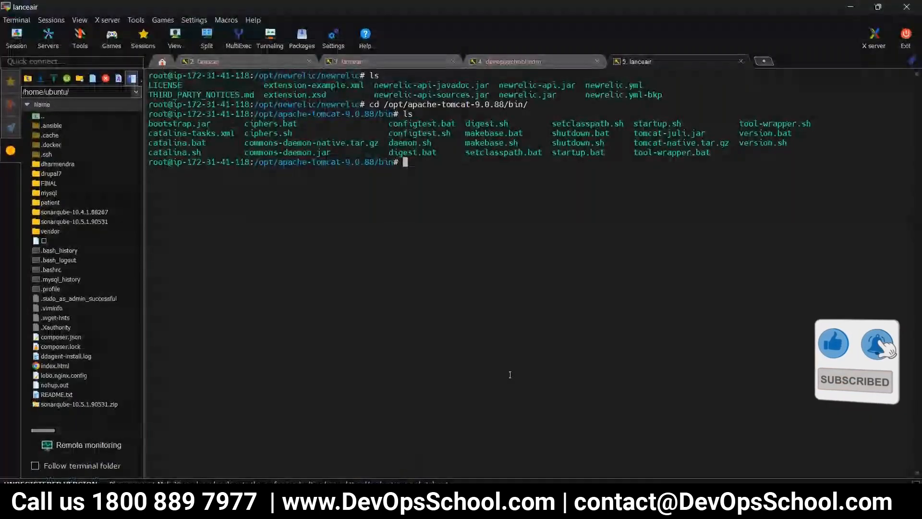
{"action": "type", "text": "i seten"}
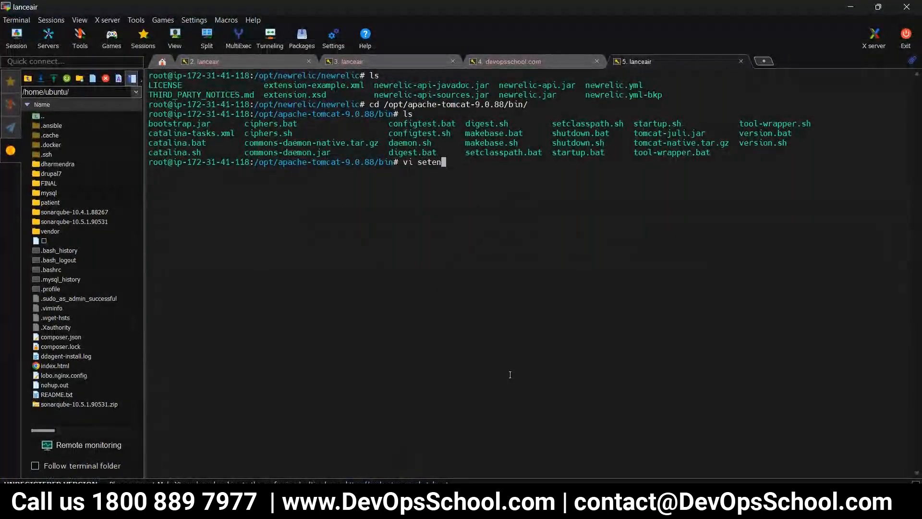
{"action": "type", "text": "v.sh"}
{"action": "key", "text": "Return"}
{"action": "key", "text": "i"}
{"action": "right_click", "coordinate": [629, 310]}
{"action": "key", "text": "Escape"}
{"action": "type", "text": ":wq"}
{"action": "key", "text": "Return"}
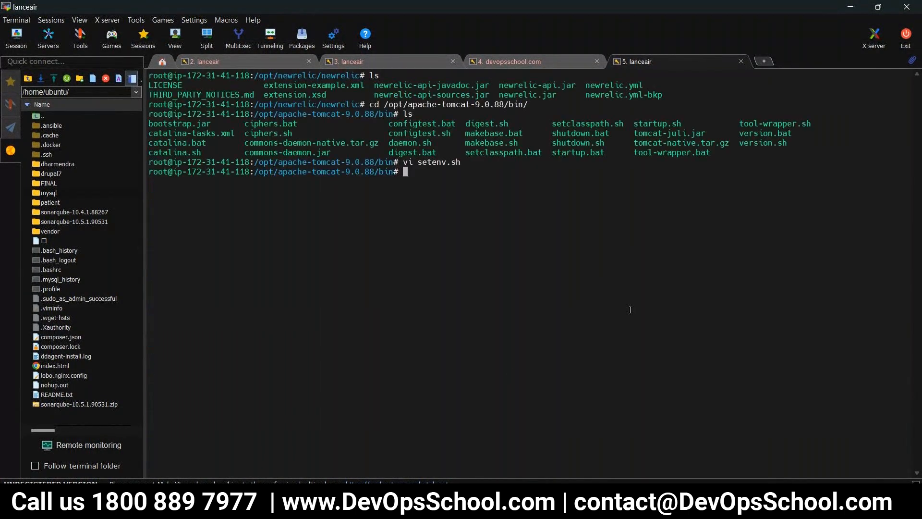
Set the permissions of setenv.sh to 755 and list the files in Tomcat's bin folder.
{"action": "type", "text": ";"}
{"action": "key", "text": "BackSpace"}
{"action": "type", "text": "chmod 755 set"}
{"action": "key", "text": "Return"}
{"action": "key", "text": "Up"}
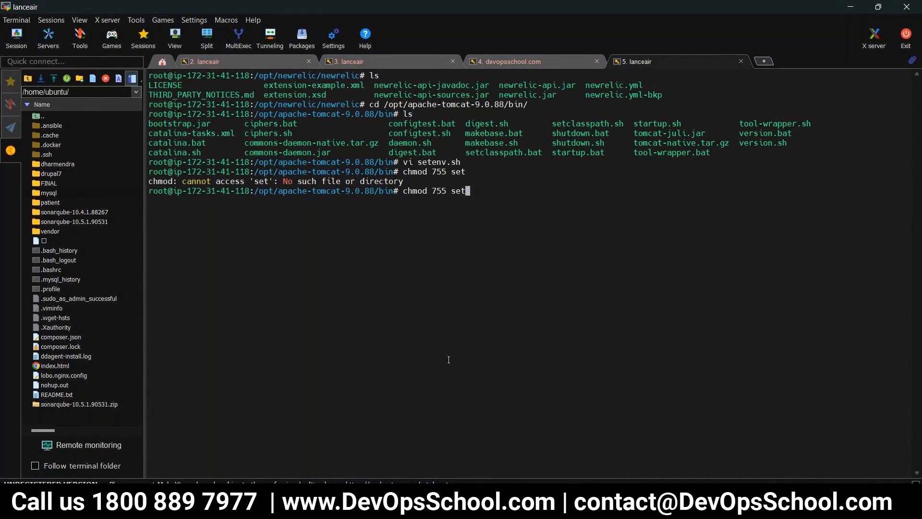
{"action": "type", "text": "up"}
{"action": "key", "text": "BackSpace"}
{"action": "key", "text": "BackSpace"}
{"action": "type", "text": "e"}
{"action": "key", "text": "Tab"}
{"action": "key", "text": "Return"}
{"action": "type", "text": "ls"}
{"action": "key", "text": "Return"}
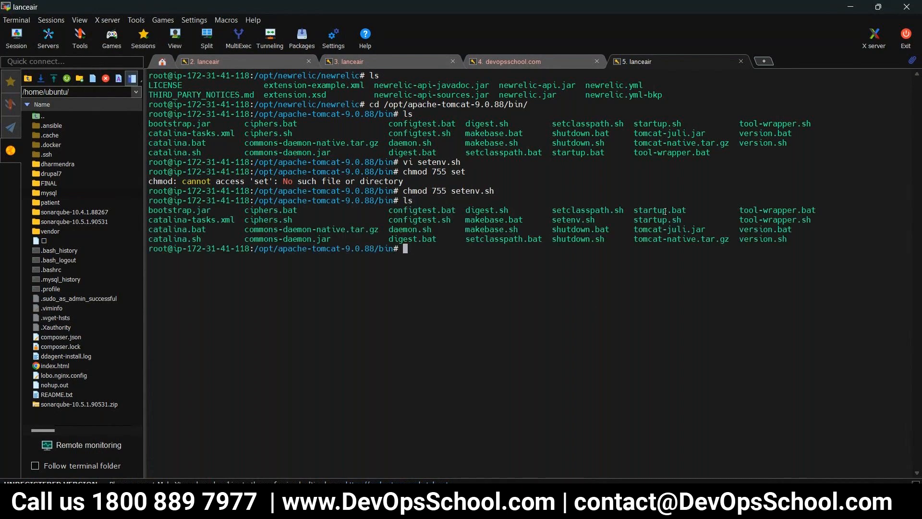
Stop Tomcat by running ./shutdown.sh from its bin folder.
{"action": "double_click", "coordinate": [567, 240]}
{"action": "key", "text": "ctrl+c"}
{"action": "type", "text": "./"}
{"action": "right_click", "coordinate": [565, 241]}
{"action": "key", "text": "Return"}
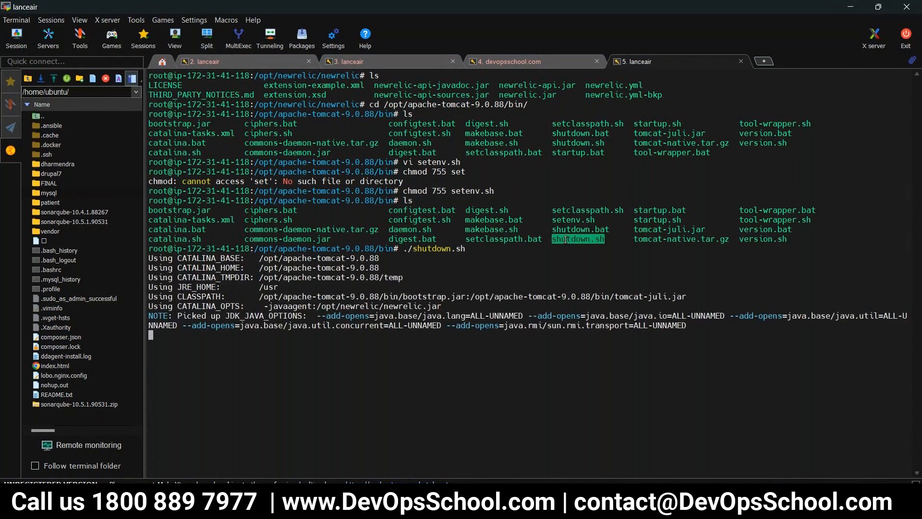
{"action": "left_click", "coordinate": [565, 240]}
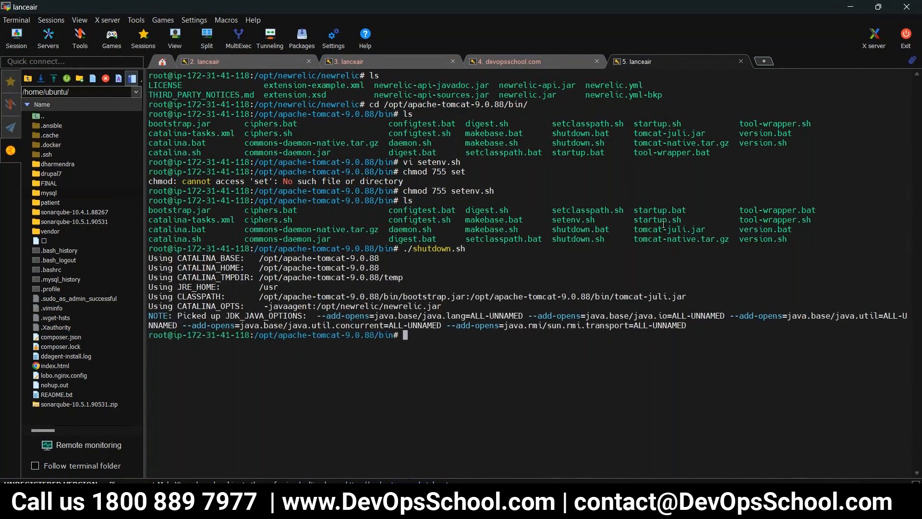
Start Tomcat by running ./startup.sh from its bin folder.
{"action": "double_click", "coordinate": [665, 219]}
{"action": "key", "text": "ctrl+c"}
{"action": "type", "text": "."}
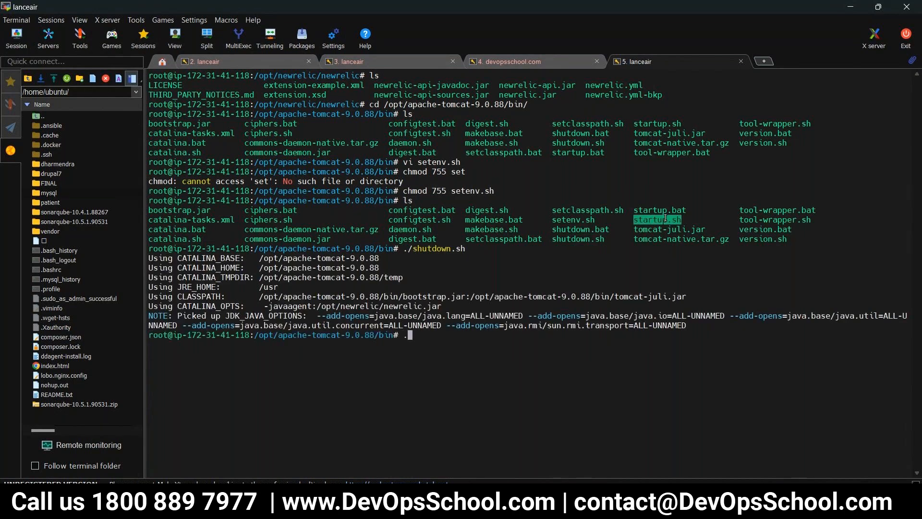
{"action": "type", "text": "/"}
{"action": "right_click", "coordinate": [666, 218]}
{"action": "key", "text": "Return"}
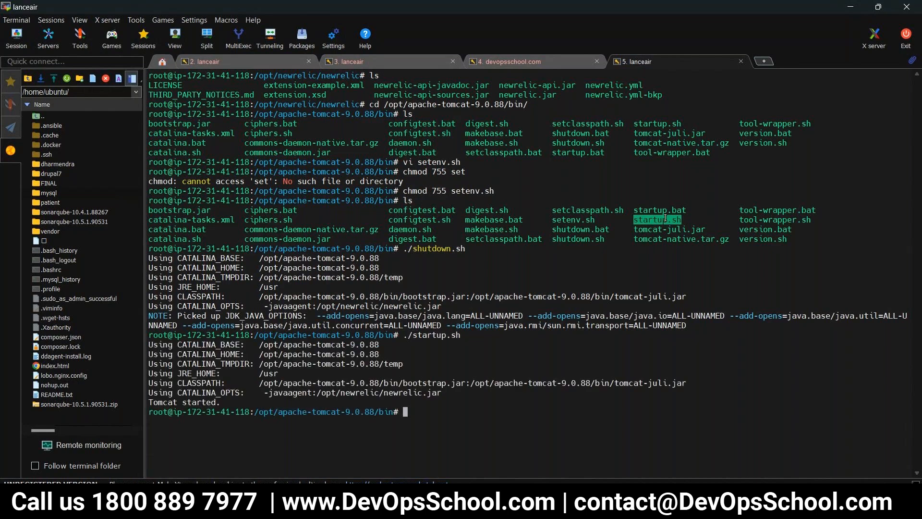
Clear the terminal, list the bin folder, and search the running processes with ps -eaf | grep new.
{"action": "type", "text": "clear"}
{"action": "key", "text": "Return"}
{"action": "type", "text": "ls"}
{"action": "key", "text": "Return"}
{"action": "type", "text": "ps =r"}
{"action": "key", "text": "BackSpace"}
{"action": "key", "text": "BackSpace"}
{"action": "type", "text": "-r"}
{"action": "key", "text": "BackSpace"}
{"action": "type", "text": "eaf | "}
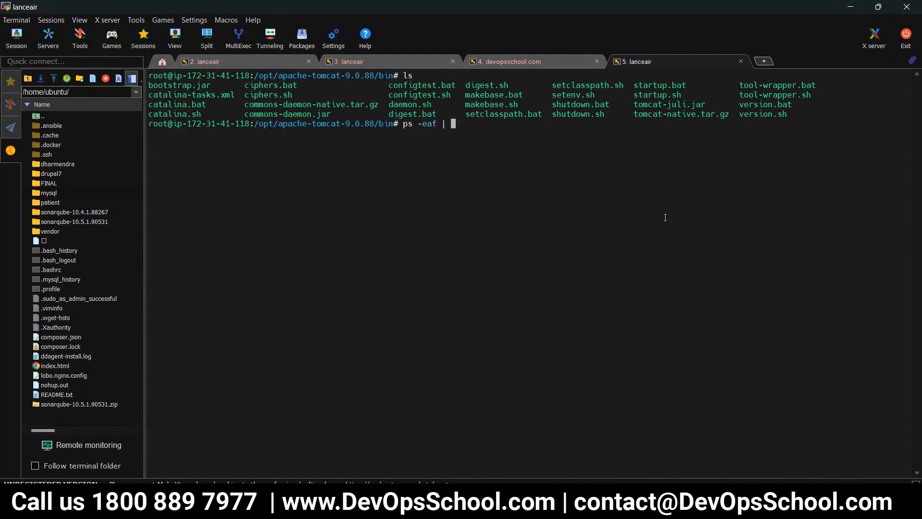
{"action": "type", "text": "grep new"}
{"action": "key", "text": "Return"}
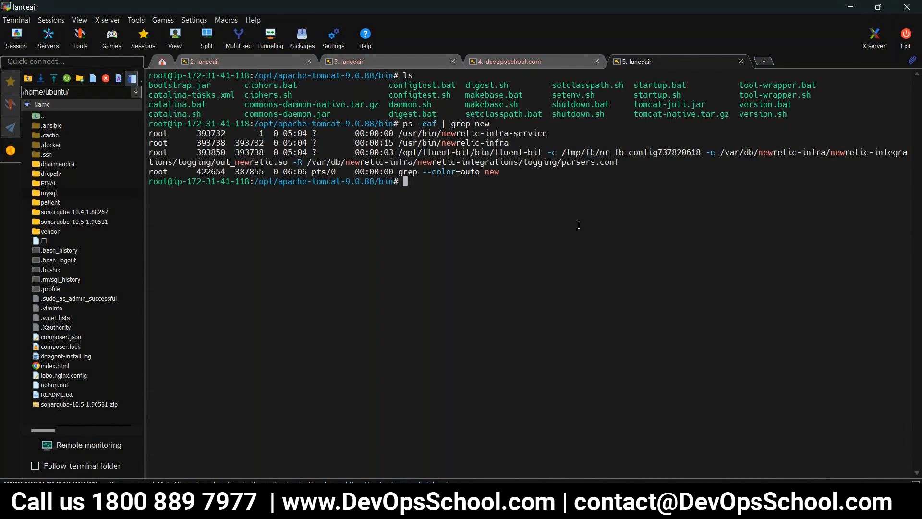
Search the running processes for Java with ps -eaf | grep java.
{"action": "key", "text": "Up"}
{"action": "key", "text": "BackSpace"}
{"action": "key", "text": "BackSpace"}
{"action": "key", "text": "BackSpace"}
{"action": "type", "text": "java"}
{"action": "key", "text": "Return"}
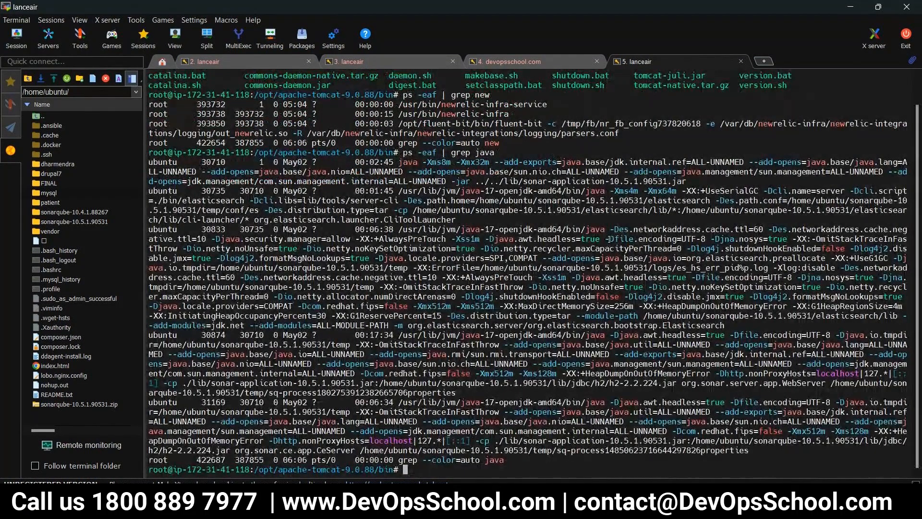
Switch to the Newrelic notes in Notepad and highlight newrelic.jar in the CATALINA_OPTS line to check the agent path.
{"action": "key", "text": "alt+Tab"}
{"action": "left_click_drag", "start_coordinate": [576, 405], "coordinate": [685, 405]}
{"action": "left_click", "coordinate": [603, 407]}
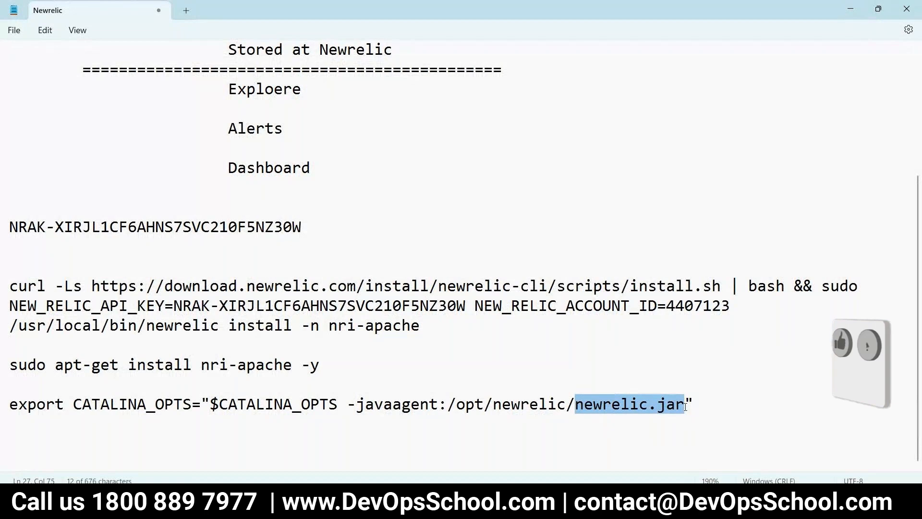
Switch to the MobaXterm terminal and search the running processes with ps -eaf | grep newrelic.jar.
{"action": "key", "text": "alt+Tab"}
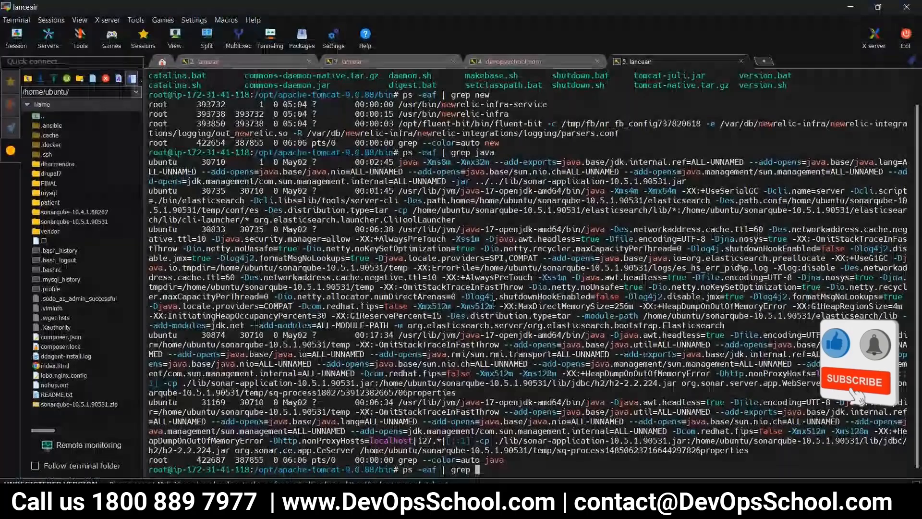
{"action": "right_click", "coordinate": [493, 303]}
{"action": "key", "text": "Return"}
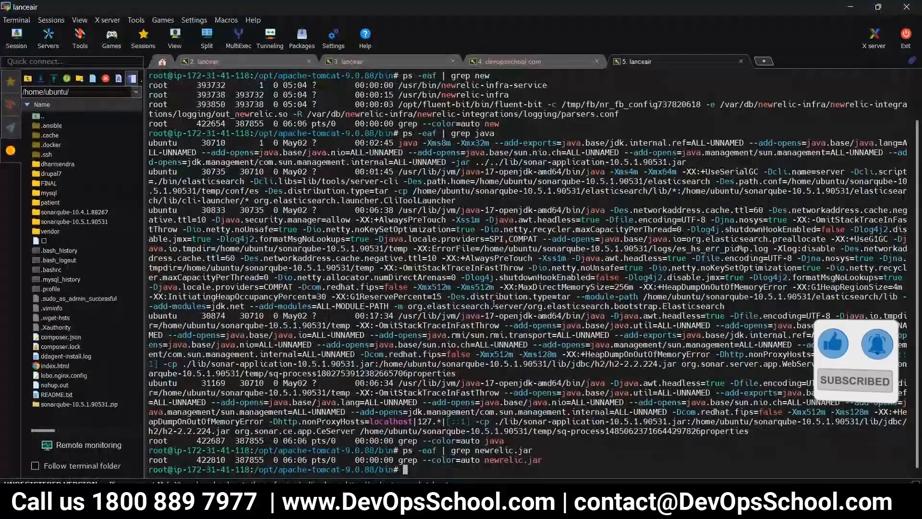
Clear the terminal and list the contents of the Tomcat bin folder.
{"action": "type", "text": "ck"}
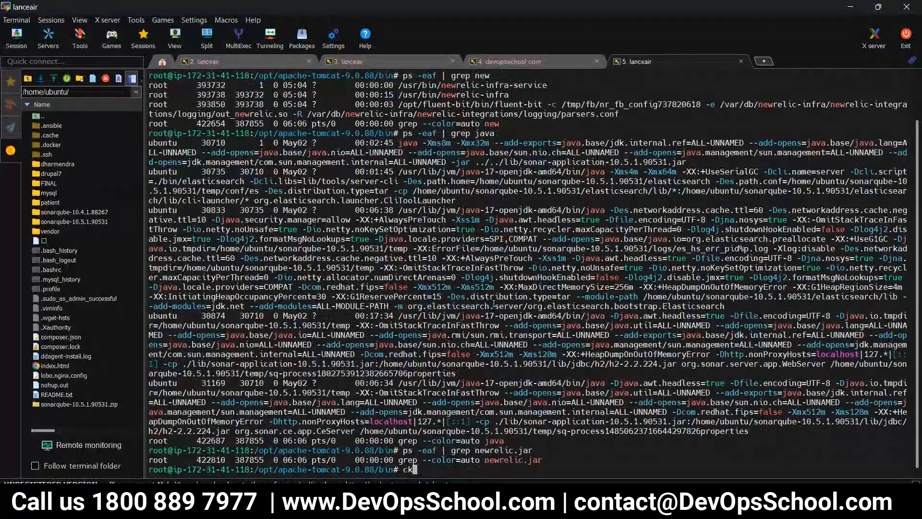
{"action": "key", "text": "BackSpace"}
{"action": "key", "text": "BackSpace"}
{"action": "type", "text": "clear"}
{"action": "key", "text": "Return"}
{"action": "type", "text": "ls"}
{"action": "key", "text": "Return"}
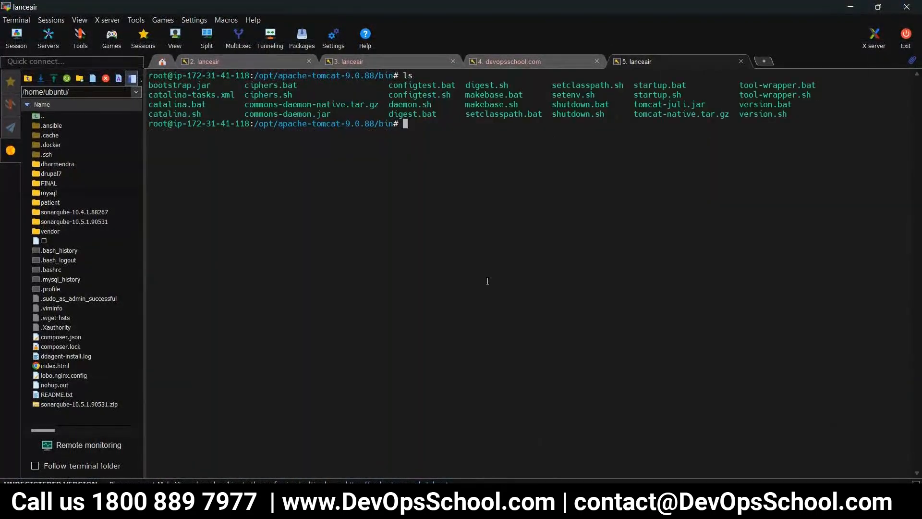
Copy the setenv.sh file name from the listing and review New Relic's setenv.sh instructions in Chrome.
{"action": "double_click", "coordinate": [579, 94]}
{"action": "left_click", "coordinate": [209, 450]}
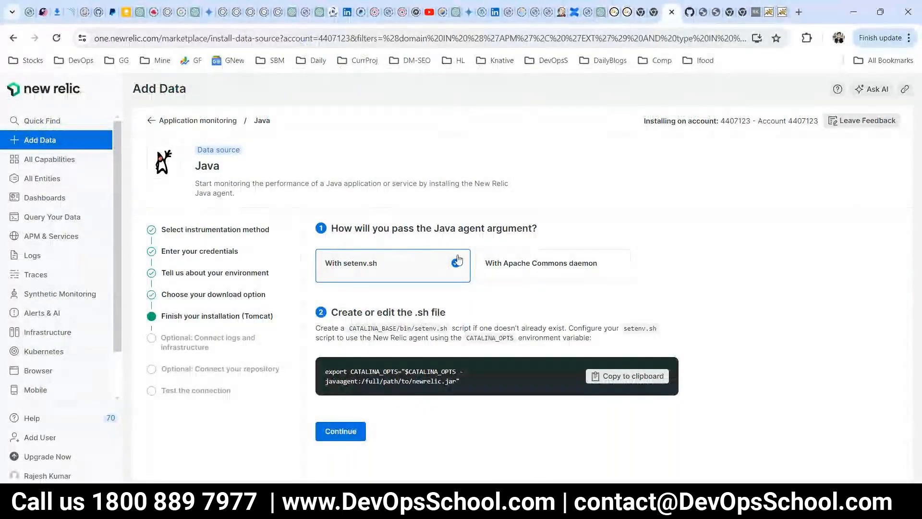
{"action": "left_click_drag", "start_coordinate": [410, 330], "coordinate": [438, 329]}
{"action": "left_click", "coordinate": [438, 328]}
Back in MobaXterm, open setenv.sh in vi, copy the newrelic.jar path from the javaagent option and quit without saving.
{"action": "key", "text": "alt+Tab"}
{"action": "type", "text": "vi"}
{"action": "right_click", "coordinate": [581, 93]}
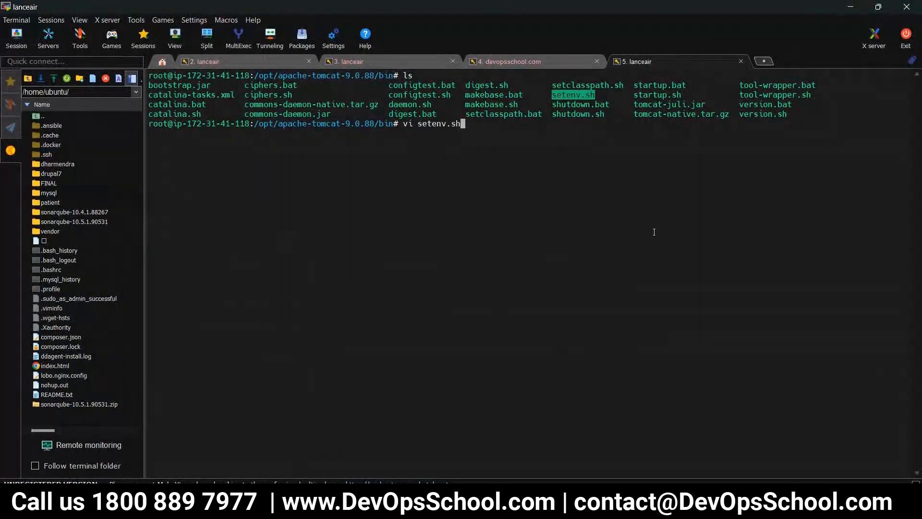
{"action": "key", "text": "Return"}
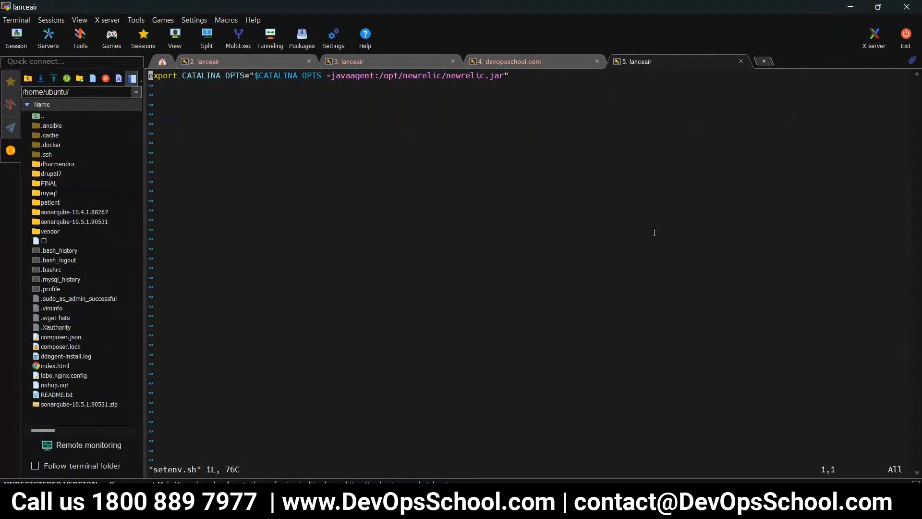
{"action": "left_click_drag", "start_coordinate": [381, 75], "coordinate": [503, 75]}
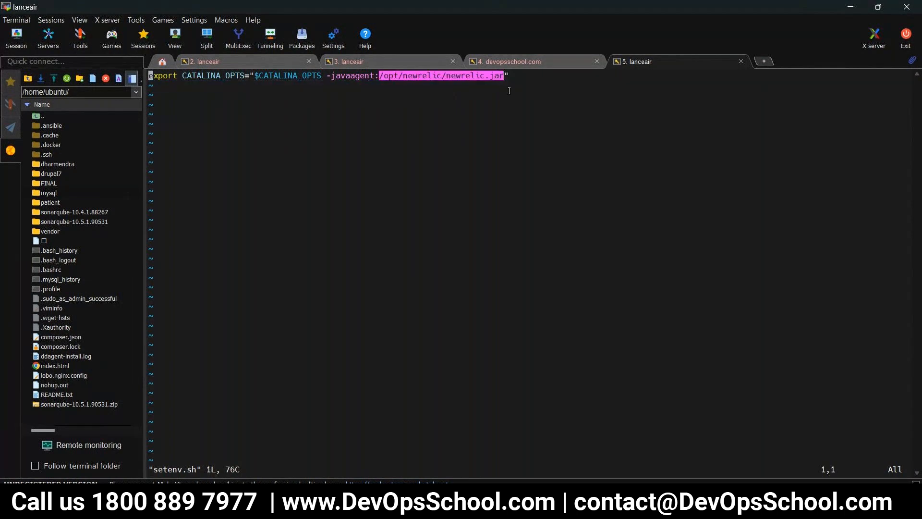
{"action": "type", "text": ":qq\\"}
{"action": "key", "text": "Return"}
{"action": "type", "text": ":Q!"}
{"action": "key", "text": "Return"}
{"action": "type", "text": ":q!"}
{"action": "key", "text": "Return"}
Check whether the copied agent path exists by running ls /opt/newrelic/newrelic.jar.
{"action": "type", "text": "\\ls"}
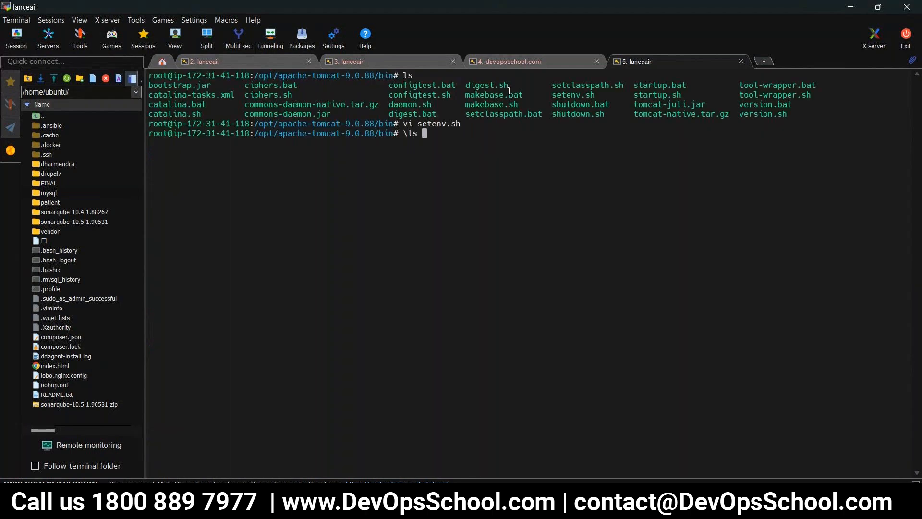
{"action": "key", "text": "ctrl+c"}
{"action": "type", "text": "ls"}
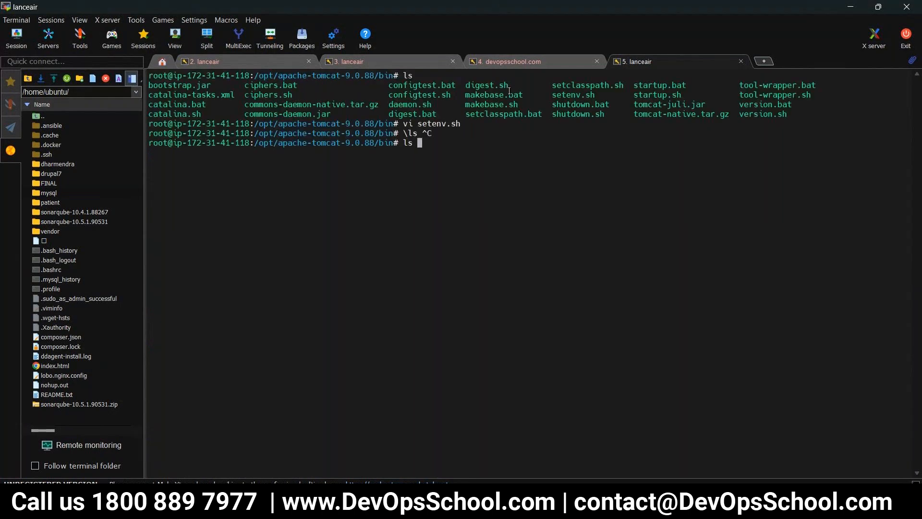
{"action": "right_click", "coordinate": [509, 91]}
{"action": "key", "text": "Return"}
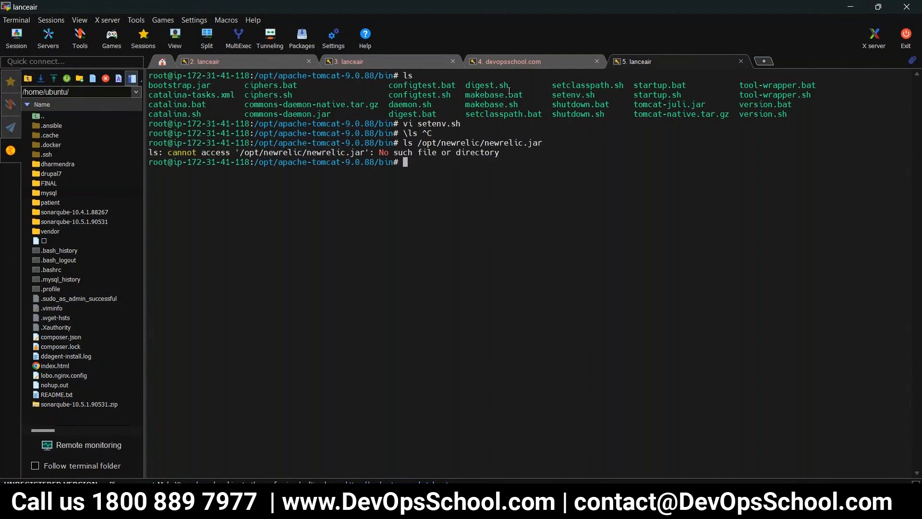
List the contents of the /opt/newrelic/ folder.
{"action": "type", "text": "ls /opt/newrelic/newrelic"}
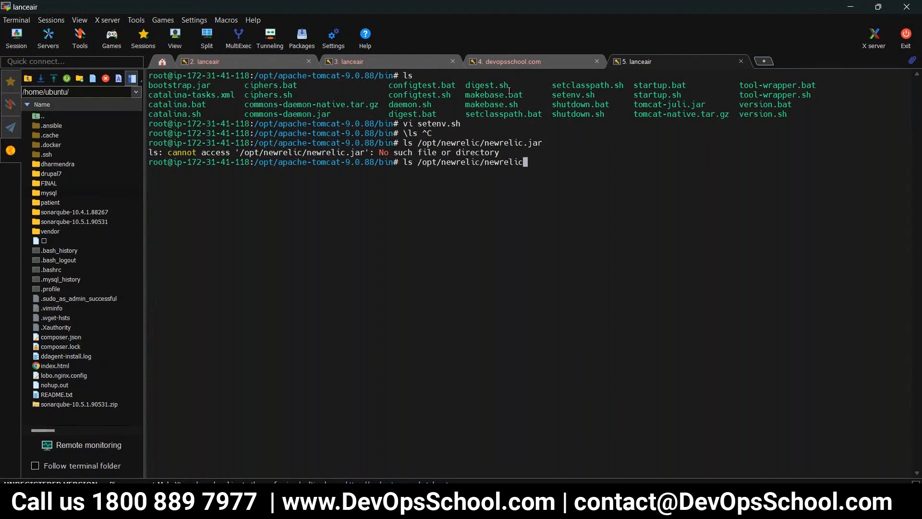
{"action": "type", "text": "."}
{"action": "key", "text": "BackSpace"}
{"action": "key", "text": "BackSpace"}
{"action": "key", "text": "BackSpace"}
{"action": "key", "text": "BackSpace"}
{"action": "key", "text": "BackSpace"}
{"action": "key", "text": "BackSpace"}
{"action": "key", "text": "BackSpace"}
{"action": "key", "text": "BackSpace"}
{"action": "key", "text": "BackSpace"}
{"action": "key", "text": "Return"}
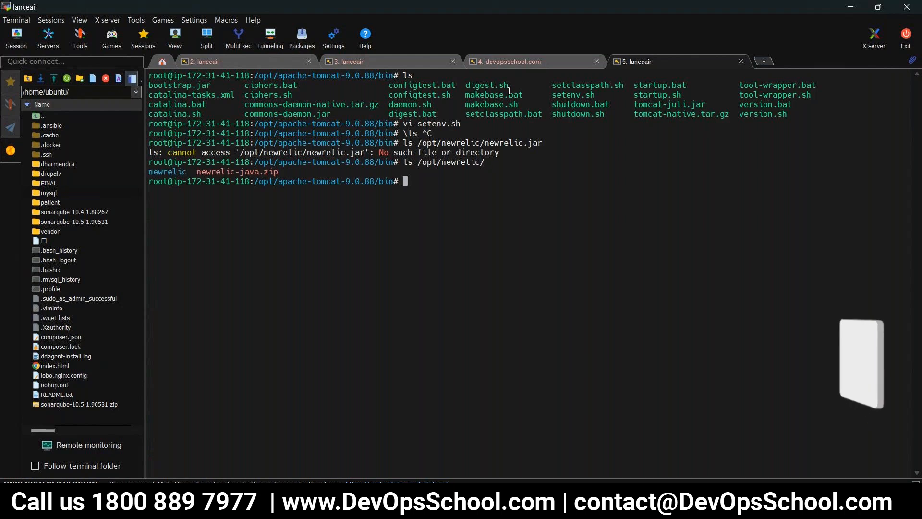
Abandon the recalled newrelic.jar listing command and list the Tomcat bin folder instead.
{"action": "key", "text": "Up"}
{"action": "key", "text": "Up"}
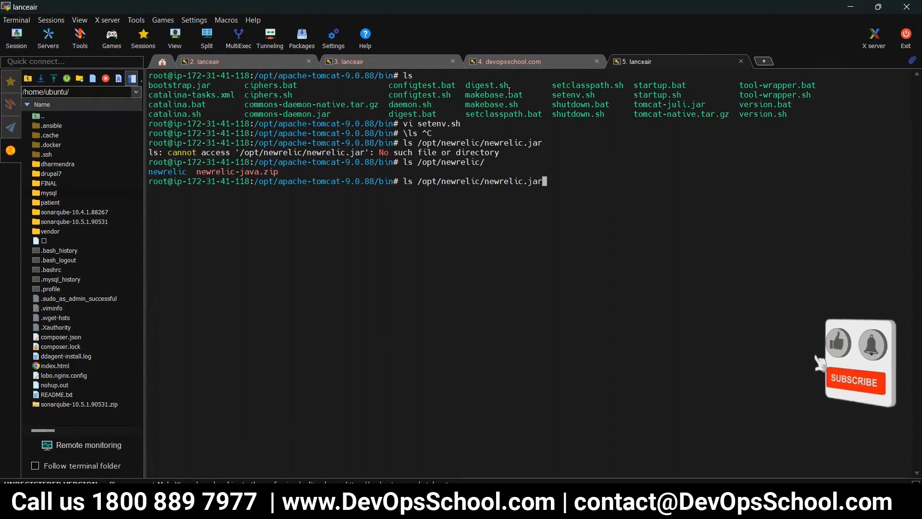
{"action": "key", "text": "ctrl+c"}
{"action": "type", "text": "ls"}
{"action": "key", "text": "Return"}
{"action": "key", "text": "Return"}
{"action": "key", "text": "Return"}
Edit setenv.sh in vi so the javaagent path is /opt/newrelic/newrelic/newrelic.jar, and save the file.
{"action": "type", "text": "vi set"}
{"action": "type", "text": "e"}
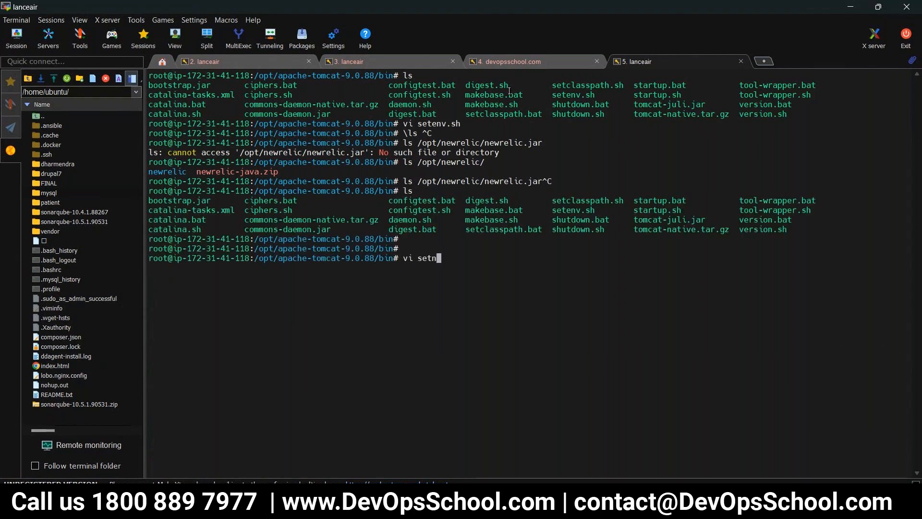
{"action": "key", "text": "Tab"}
{"action": "key", "text": "Return"}
{"action": "key", "text": "Right"}
{"action": "key", "text": "Right"}
{"action": "key", "text": "Right"}
{"action": "key", "text": "Right"}
{"action": "key", "text": "Right"}
{"action": "key", "text": "Right"}
{"action": "key", "text": "Right"}
{"action": "key", "text": "Right"}
{"action": "key", "text": "Right"}
{"action": "key", "text": "Right"}
{"action": "key", "text": "Right"}
{"action": "key", "text": "Right"}
{"action": "key", "text": "Right"}
{"action": "key", "text": "Right"}
{"action": "key", "text": "Right"}
{"action": "key", "text": "Right"}
{"action": "key", "text": "Right"}
{"action": "key", "text": "Right"}
{"action": "key", "text": "Right"}
{"action": "key", "text": "Right"}
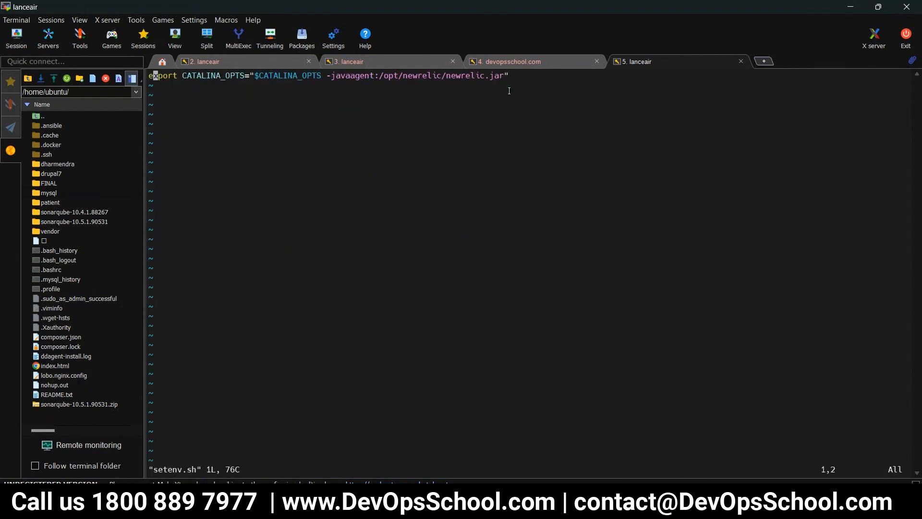
{"action": "key", "text": "Right"}
{"action": "key", "text": "Right"}
{"action": "key", "text": "Right"}
{"action": "key", "text": "Right"}
{"action": "key", "text": "Right"}
{"action": "key", "text": "Right"}
{"action": "key", "text": "Right"}
{"action": "key", "text": "Right"}
{"action": "key", "text": "Right"}
{"action": "key", "text": "Right"}
{"action": "key", "text": "Right"}
{"action": "key", "text": "Right"}
{"action": "key", "text": "Right"}
{"action": "key", "text": "Right"}
{"action": "key", "text": "Right"}
{"action": "key", "text": "Right"}
{"action": "key", "text": "Right"}
{"action": "key", "text": "Right"}
{"action": "key", "text": "Right"}
{"action": "key", "text": "Right"}
{"action": "type", "text": "i"}
{"action": "type", "text": "new"}
{"action": "type", "text": "relic"}
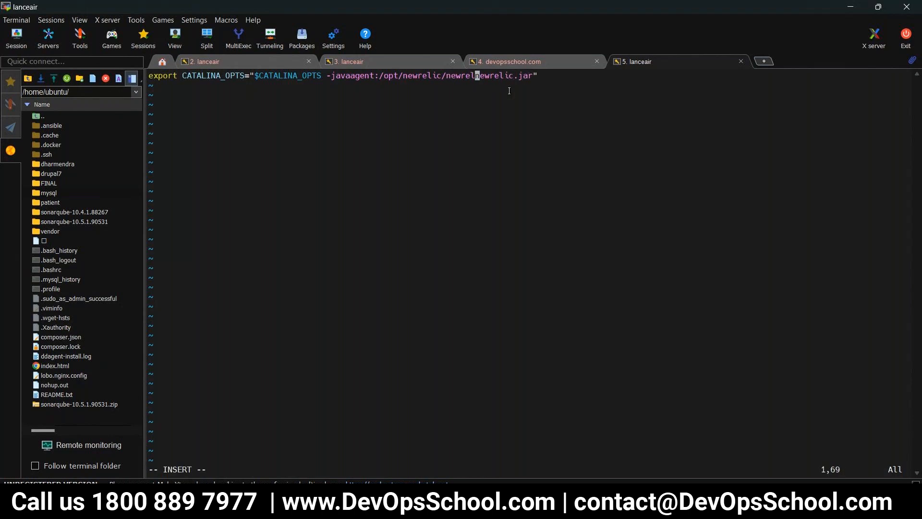
{"action": "type", "text": ".."}
{"action": "key", "text": "BackSpace"}
{"action": "key", "text": "BackSpace"}
{"action": "type", "text": "/"}
{"action": "key", "text": "Escape"}
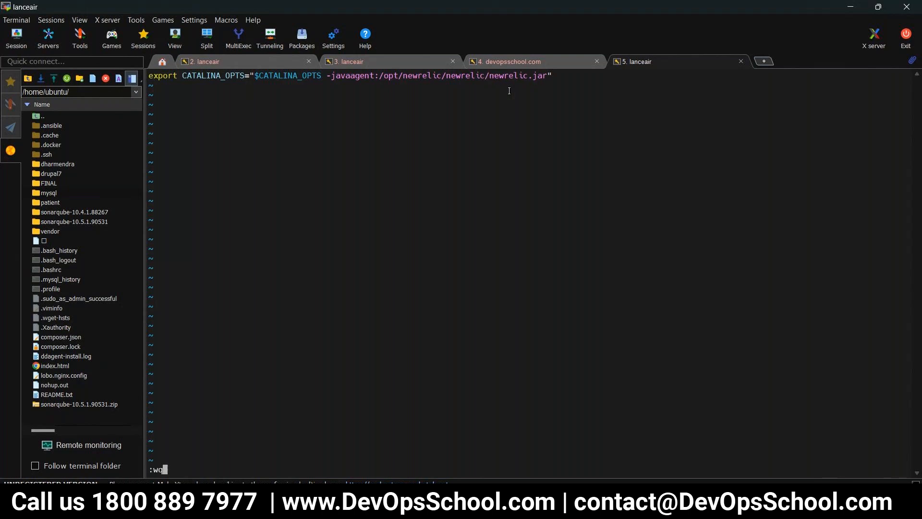
{"action": "key", "text": "Return"}
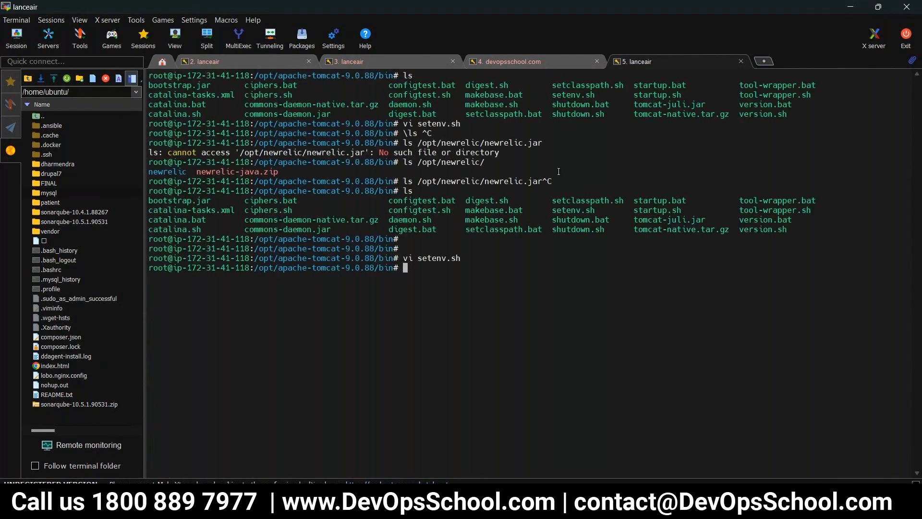
Try to stop Tomcat by running ./shutdown.sh from its bin folder.
{"action": "double_click", "coordinate": [595, 228]}
{"action": "type", "text": "./"}
{"action": "right_click", "coordinate": [596, 229]}
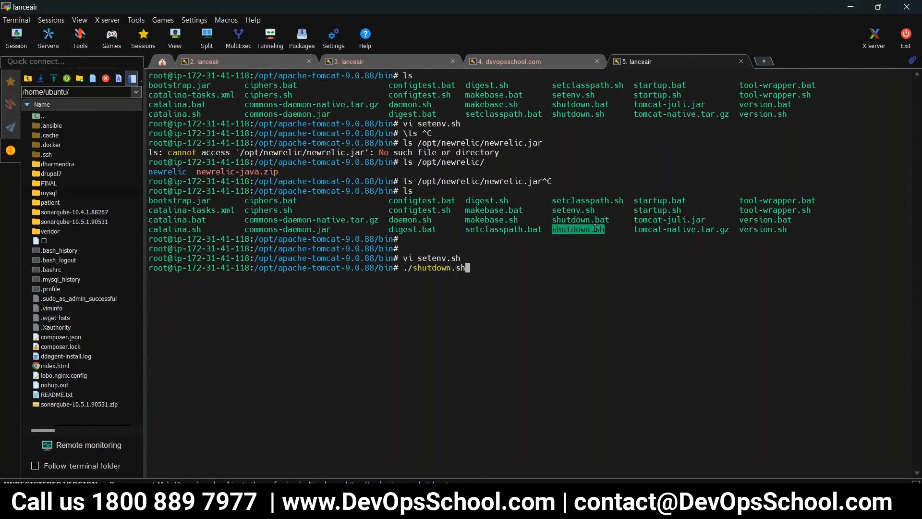
{"action": "key", "text": "Return"}
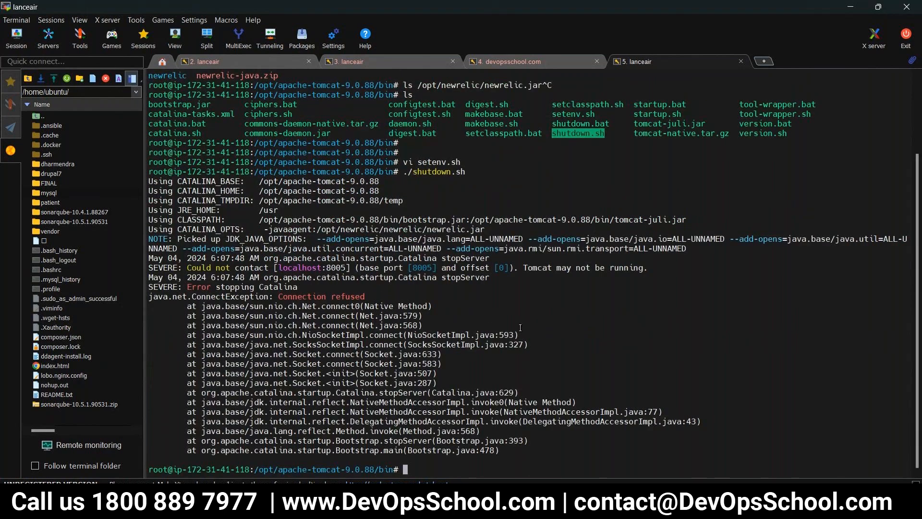
Run ./shutdown.sh a second time before starting Tomcat.
{"action": "scroll", "coordinate": [656, 174], "scroll_direction": "up", "scroll_amount": 2}
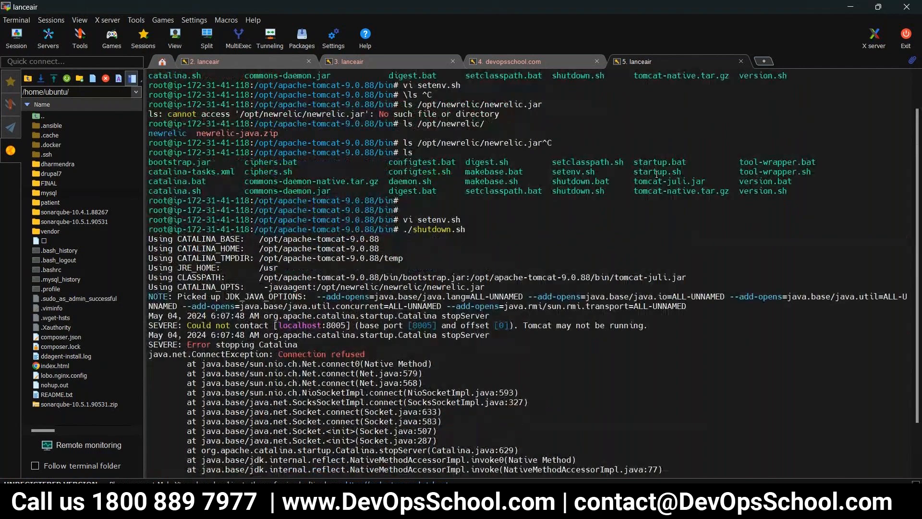
{"action": "double_click", "coordinate": [656, 174]}
{"action": "scroll", "coordinate": [653, 176], "scroll_direction": "down", "scroll_amount": 2}
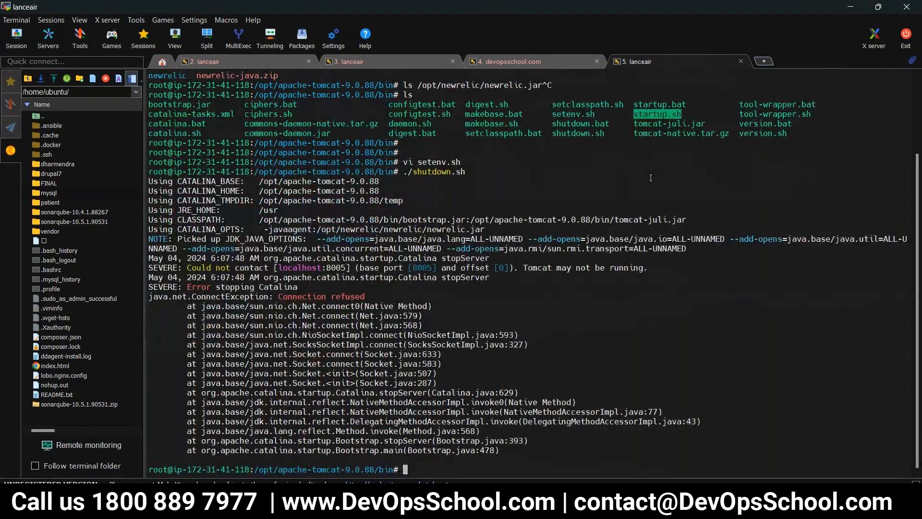
{"action": "key", "text": "Up"}
{"action": "type", "text": "\\"}
{"action": "key", "text": "BackSpace"}
{"action": "key", "text": "Return"}
Start Tomcat with ./startup.sh and run the same startup command once more.
{"action": "type", "text": "./startup.sh\\"}
{"action": "key", "text": "BackSpace"}
{"action": "key", "text": "Return"}
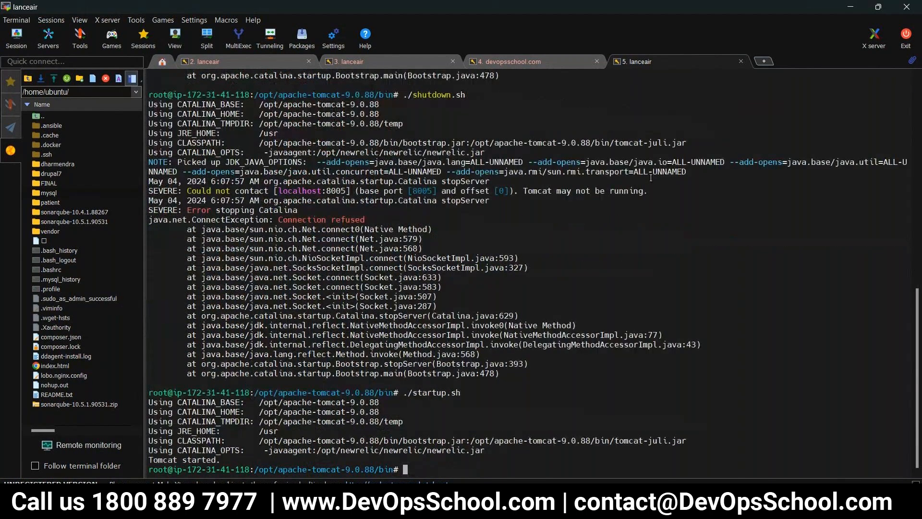
{"action": "type", "text": "./startup.s"}
{"action": "type", "text": "h"}
{"action": "key", "text": "Return"}
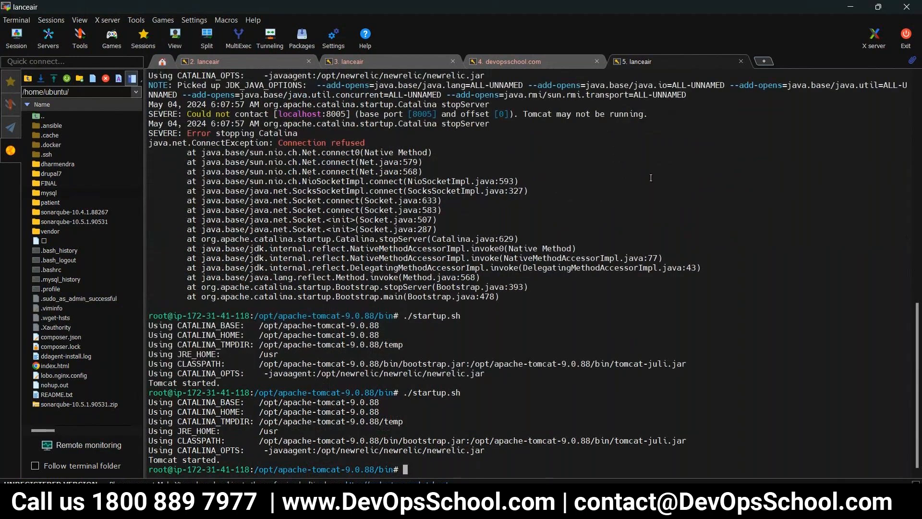
Clear the terminal output and list the Tomcat bin folder on a clean screen.
{"action": "type", "text": "clear"}
{"action": "key", "text": "Return"}
{"action": "type", "text": "ls"}
{"action": "key", "text": "Return"}
{"action": "type", "text": "ls"}
{"action": "key", "text": "Return"}
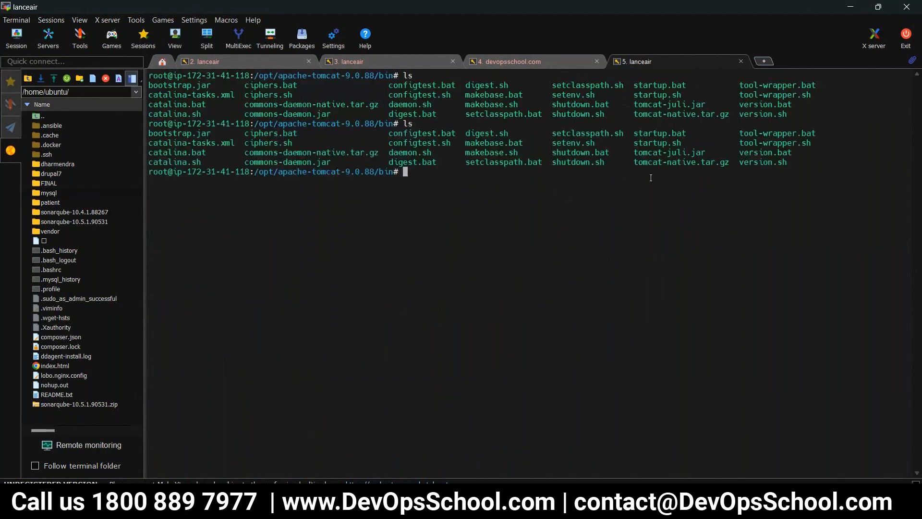
{"action": "type", "text": "clear"}
{"action": "key", "text": "Return"}
{"action": "type", "text": "ls"}
{"action": "key", "text": "Return"}
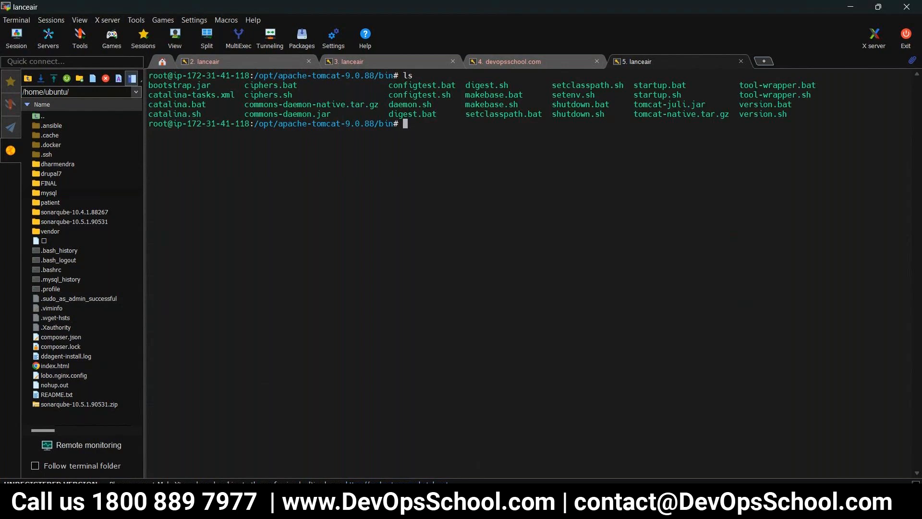
Rerun ps -eaf | grep newrelic.jar in the terminal to check that Tomcat loads the agent.
{"action": "mouse_move", "coordinate": [284, 508]}
{"action": "left_click", "coordinate": [221, 454]}
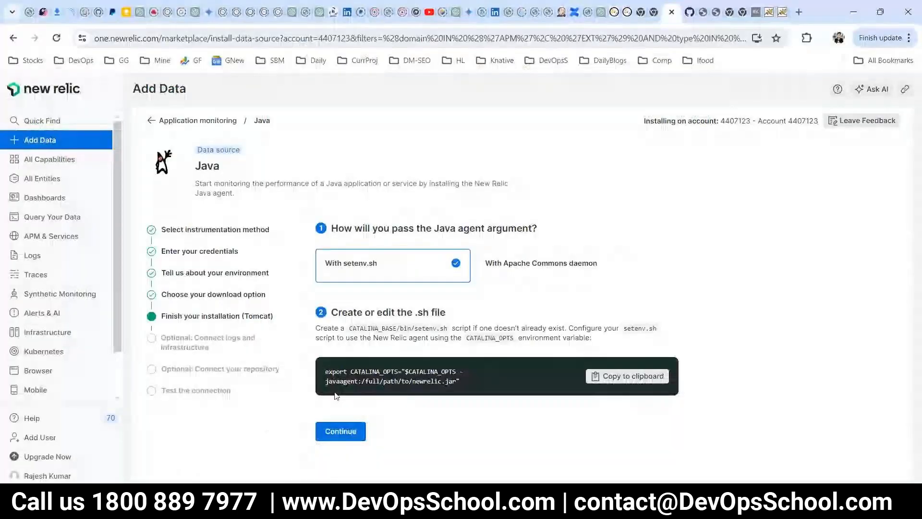
{"action": "key", "text": "alt+Tab"}
{"action": "key", "text": "Up"}
{"action": "key", "text": "Up"}
{"action": "key", "text": "Up"}
{"action": "key", "text": "Up"}
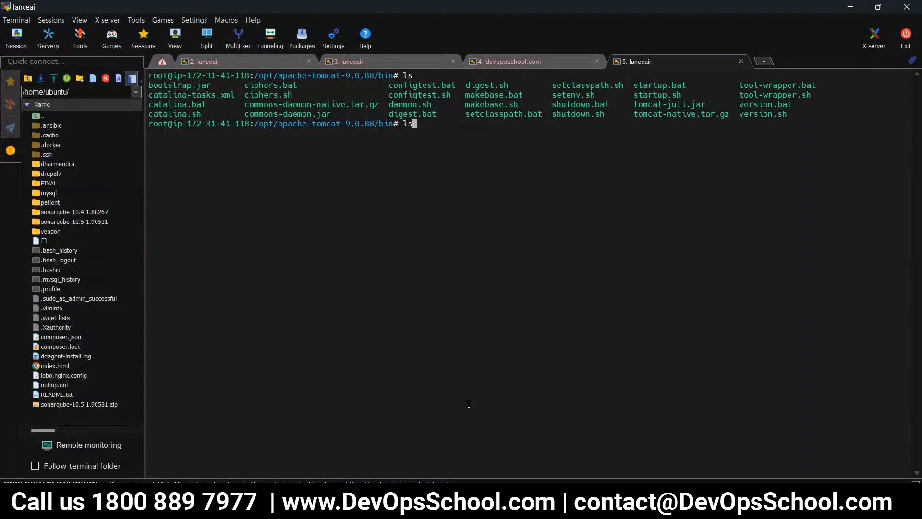
{"action": "key", "text": "Up"}
{"action": "key", "text": "Up"}
{"action": "key", "text": "Up"}
{"action": "key", "text": "Up"}
{"action": "key", "text": "Up"}
{"action": "key", "text": "Up"}
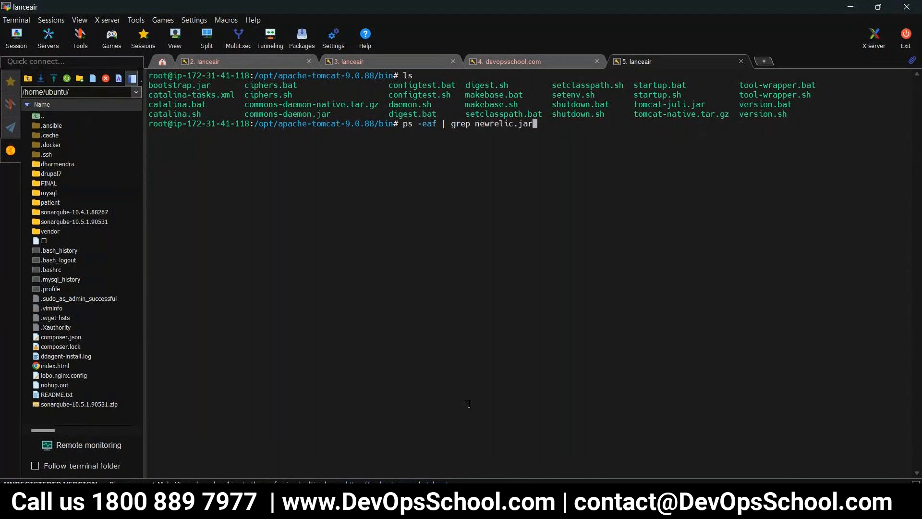
{"action": "key", "text": "Return"}
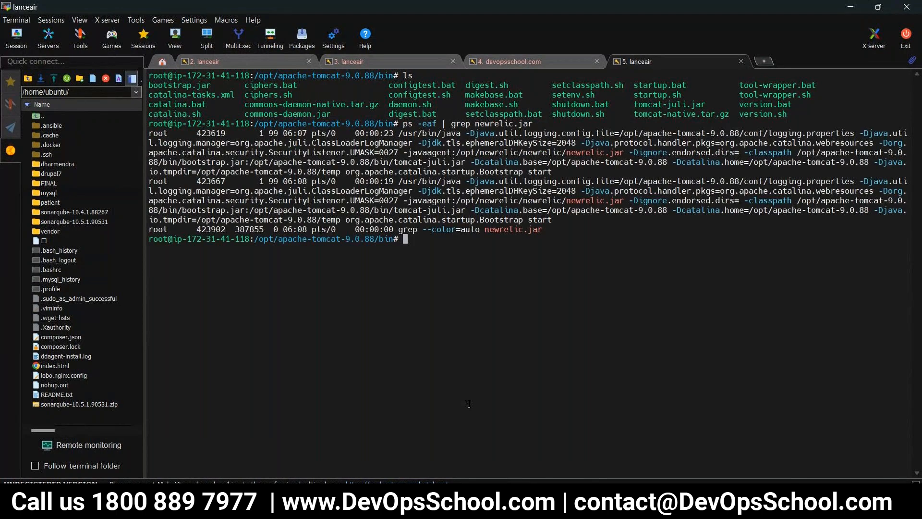
Switch to New Relic in Chrome, advance through the optional logs and repository stages, and test the connection.
{"action": "key", "text": "alt+Tab"}
{"action": "left_click", "coordinate": [351, 437]}
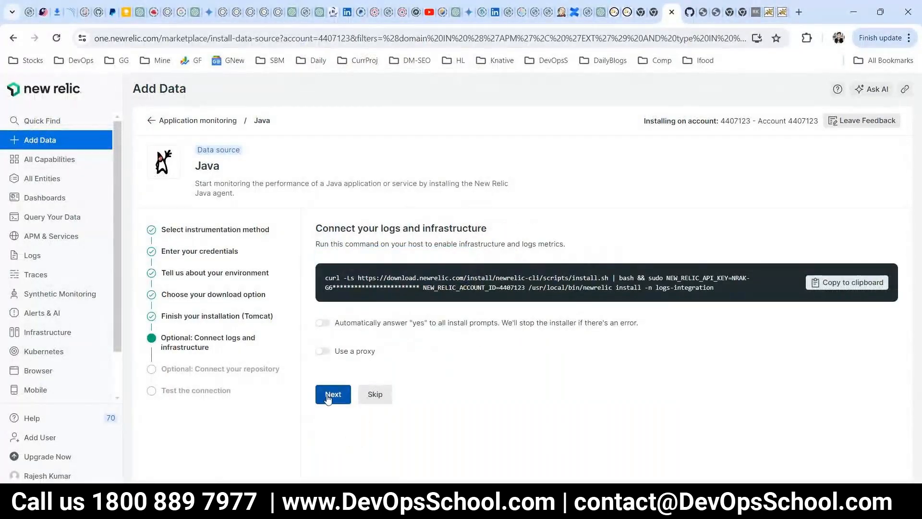
{"action": "left_click", "coordinate": [328, 397]}
{"action": "left_click", "coordinate": [335, 425]}
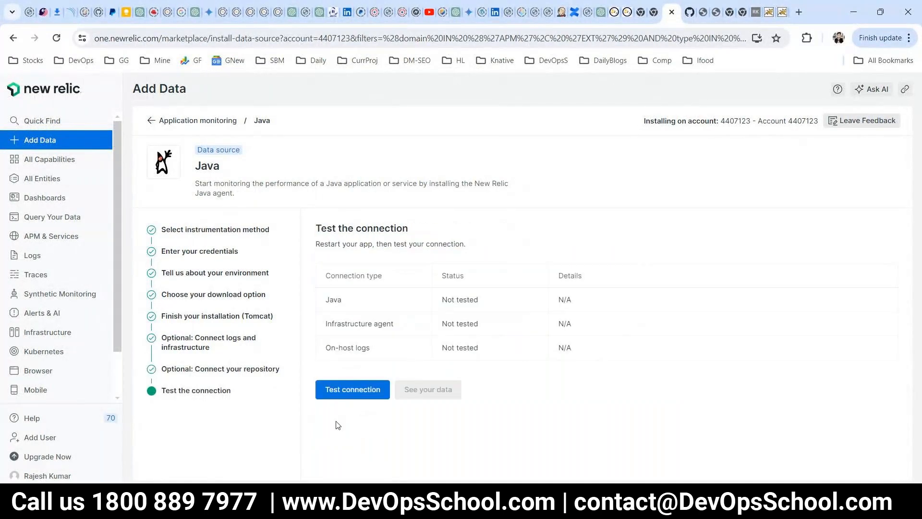
{"action": "left_click", "coordinate": [339, 390]}
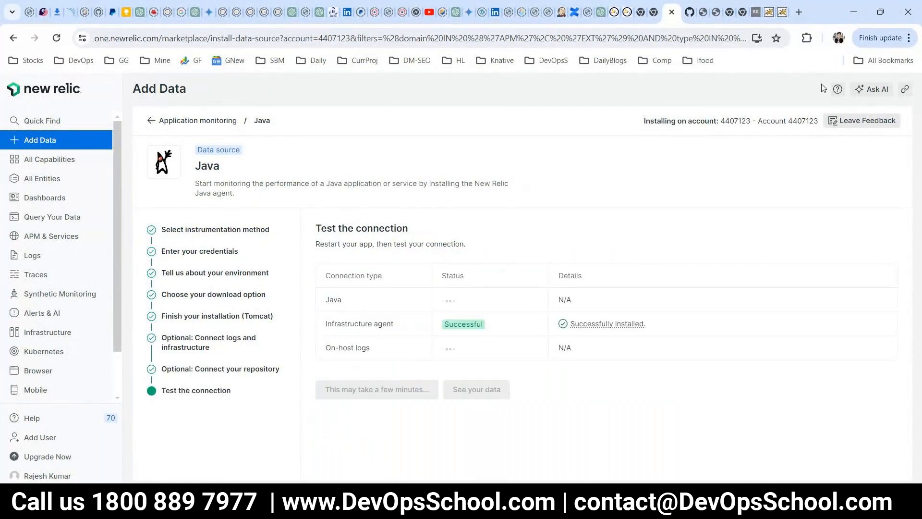
Open the HelloWorldExample servlet in the Tomcat examples page and reload it about ten times to generate traffic.
{"action": "left_click", "coordinate": [782, 12]}
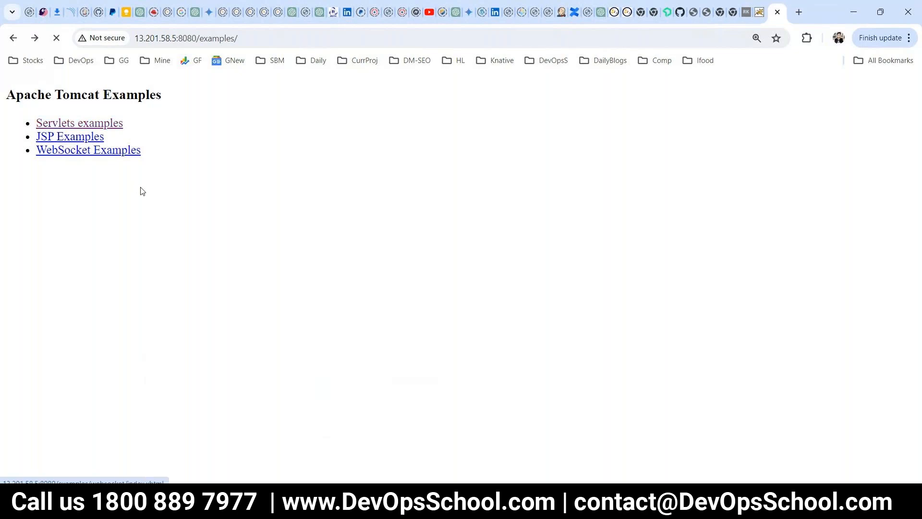
{"action": "left_click", "coordinate": [348, 390]}
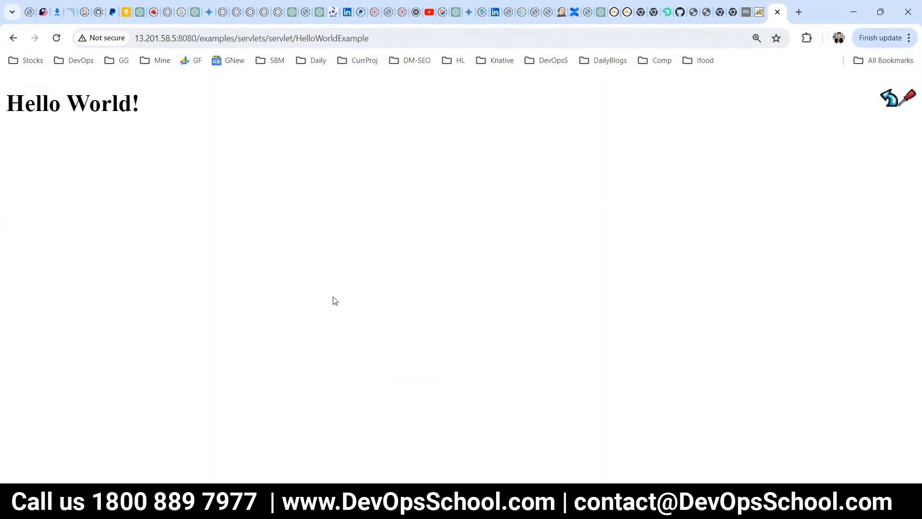
{"action": "key", "text": "F5"}
{"action": "key", "text": "F5"}
{"action": "key", "text": "F5"}
{"action": "key", "text": "F5"}
{"action": "key", "text": "F5"}
{"action": "key", "text": "F5"}
{"action": "key", "text": "F5"}
{"action": "key", "text": "F5"}
{"action": "key", "text": "F5"}
{"action": "key", "text": "F5"}
Return to New Relic, refresh the APM & Services list and open the devopsschool service's summary.
{"action": "left_click", "coordinate": [659, 12]}
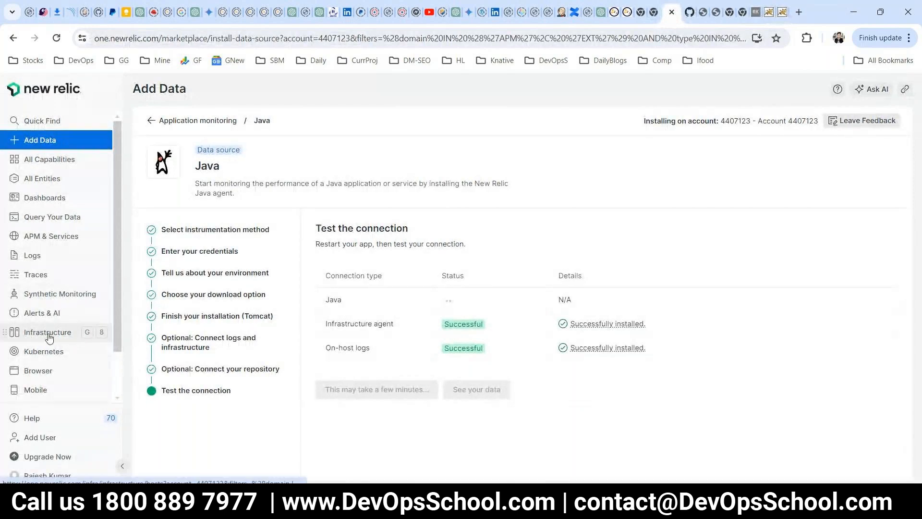
{"action": "left_click", "coordinate": [55, 244]}
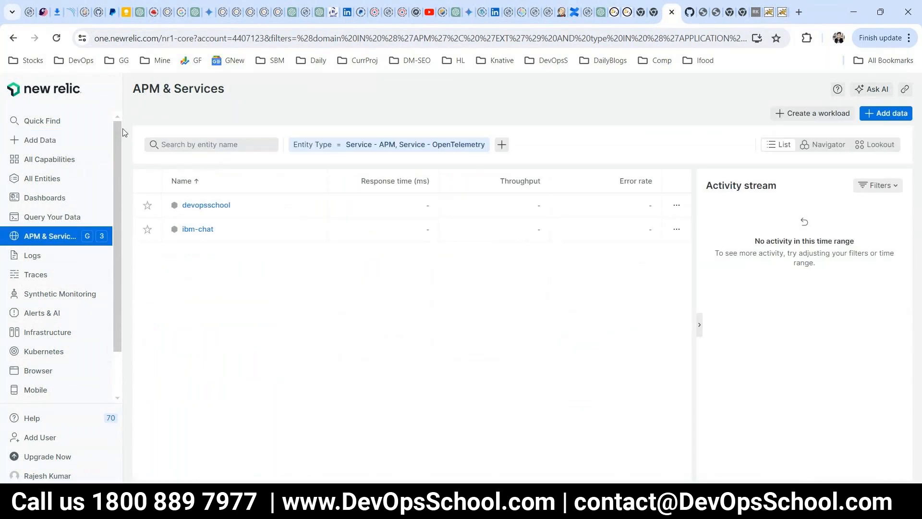
{"action": "left_click", "coordinate": [56, 38]}
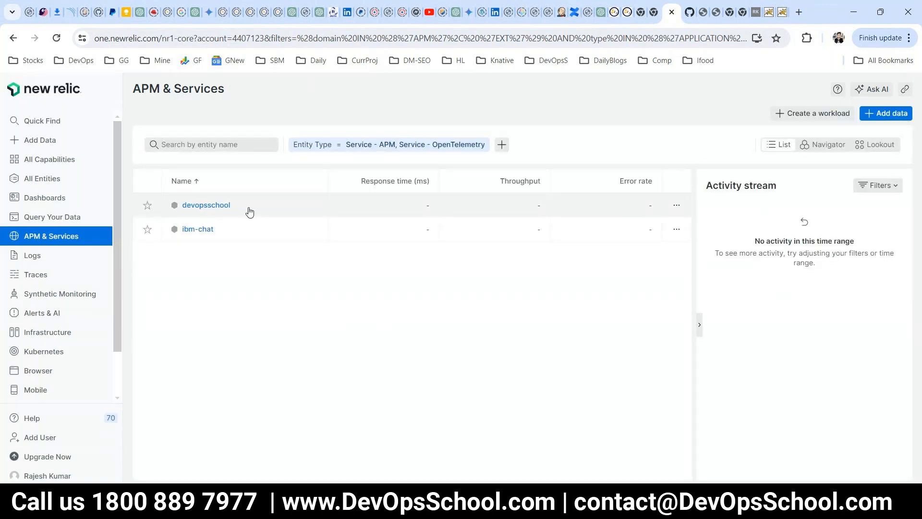
{"action": "left_click", "coordinate": [223, 205]}
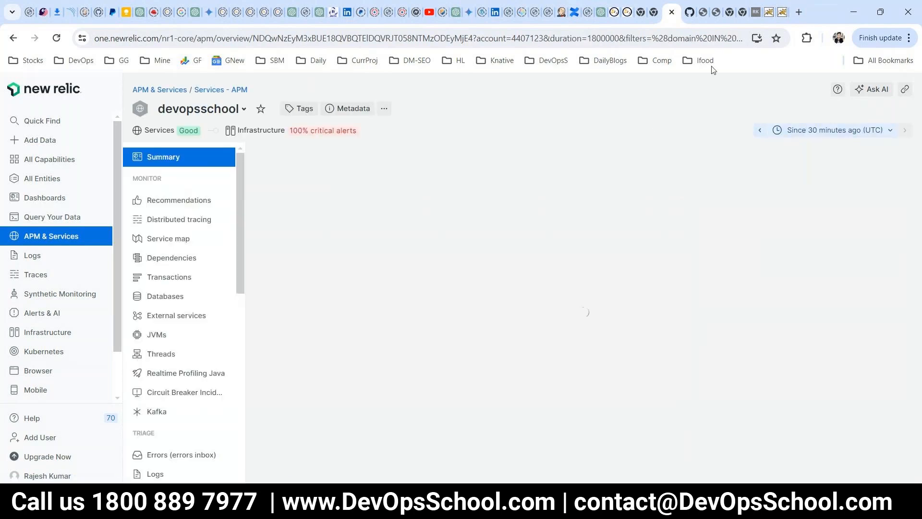
{"action": "left_click_drag", "start_coordinate": [703, 128], "coordinate": [581, 246]}
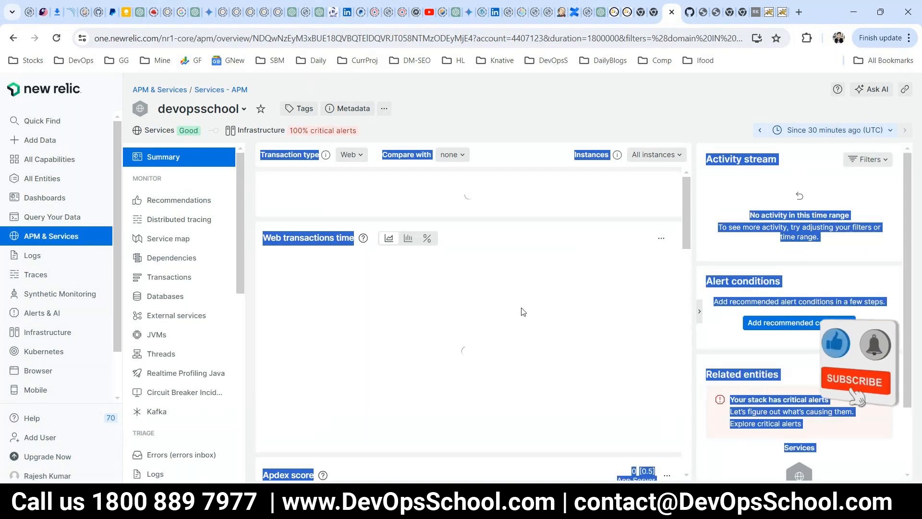
{"action": "left_click", "coordinate": [570, 266]}
Examine the devopsschool summary from web transactions time through throughput, errors, transactions and logs to distributed tracing and infrastructure.
{"action": "scroll", "coordinate": [570, 267], "scroll_direction": "down", "scroll_amount": 2}
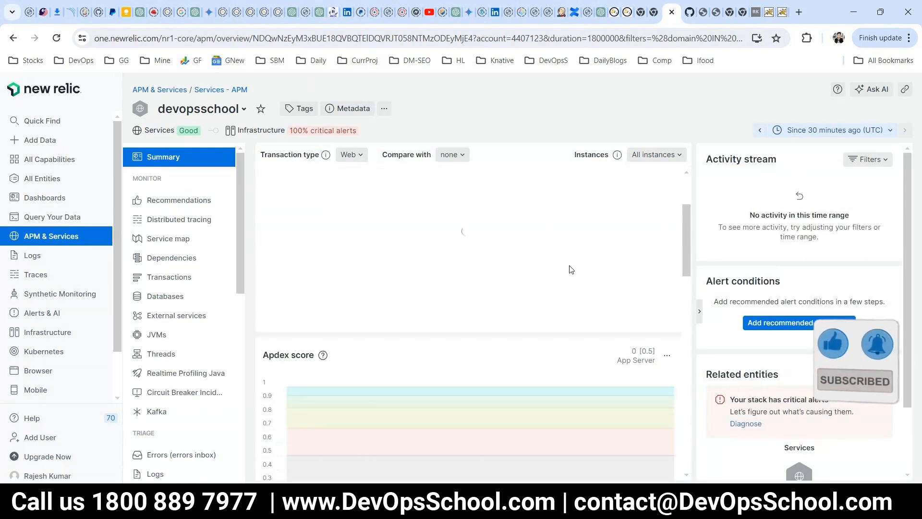
{"action": "scroll", "coordinate": [566, 290], "scroll_direction": "up", "scroll_amount": 1}
{"action": "scroll", "coordinate": [477, 302], "scroll_direction": "up", "scroll_amount": 1}
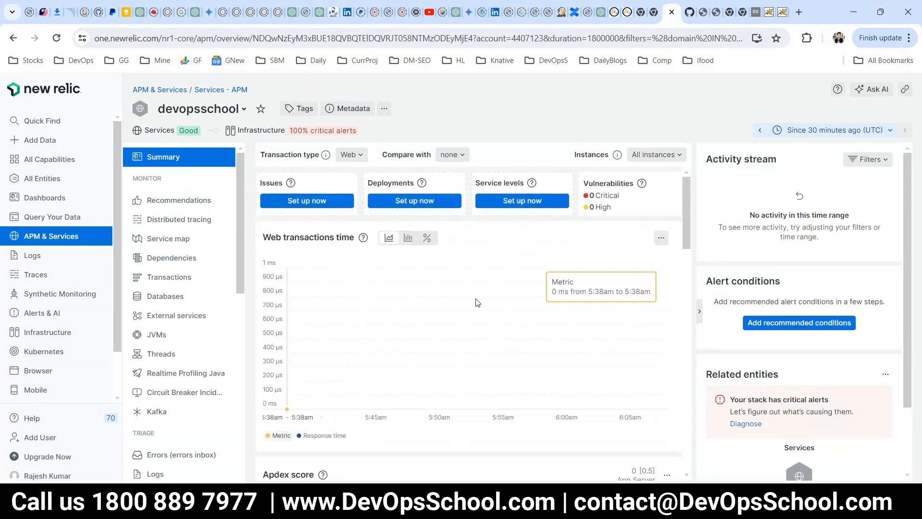
{"action": "scroll", "coordinate": [437, 315], "scroll_direction": "down", "scroll_amount": 1}
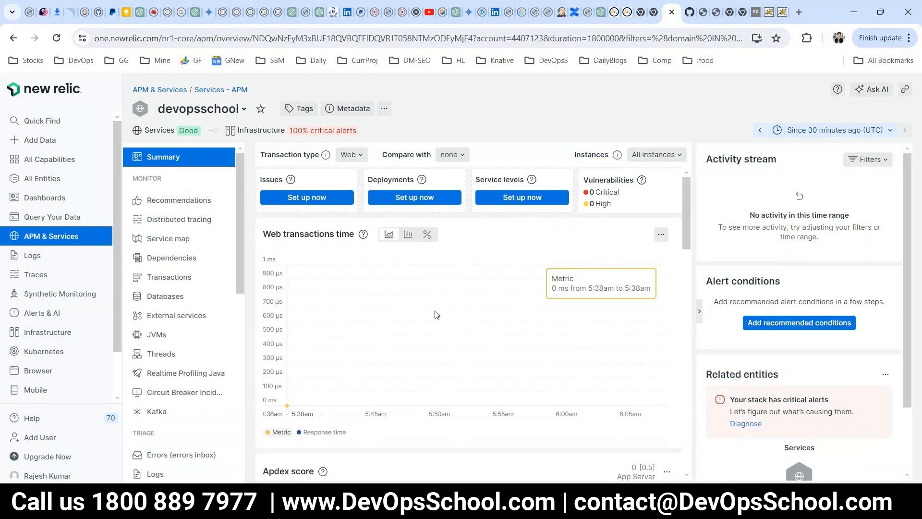
{"action": "scroll", "coordinate": [437, 314], "scroll_direction": "up", "scroll_amount": 1}
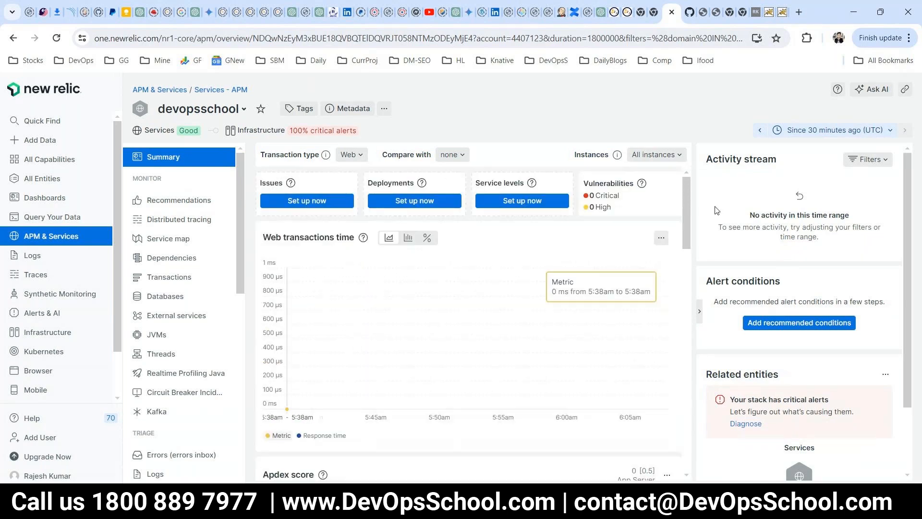
{"action": "left_click", "coordinate": [680, 229]}
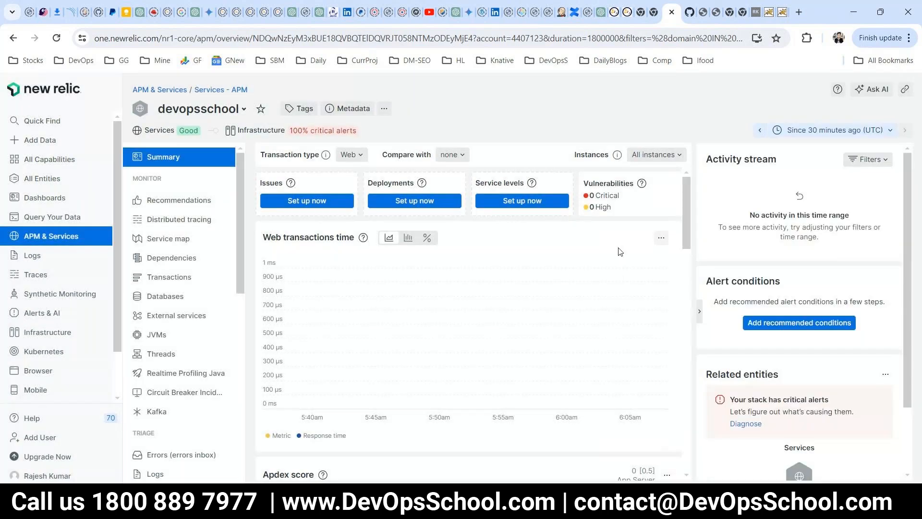
{"action": "scroll", "coordinate": [589, 313], "scroll_direction": "down", "scroll_amount": 2}
{"action": "scroll", "coordinate": [588, 313], "scroll_direction": "down", "scroll_amount": 4}
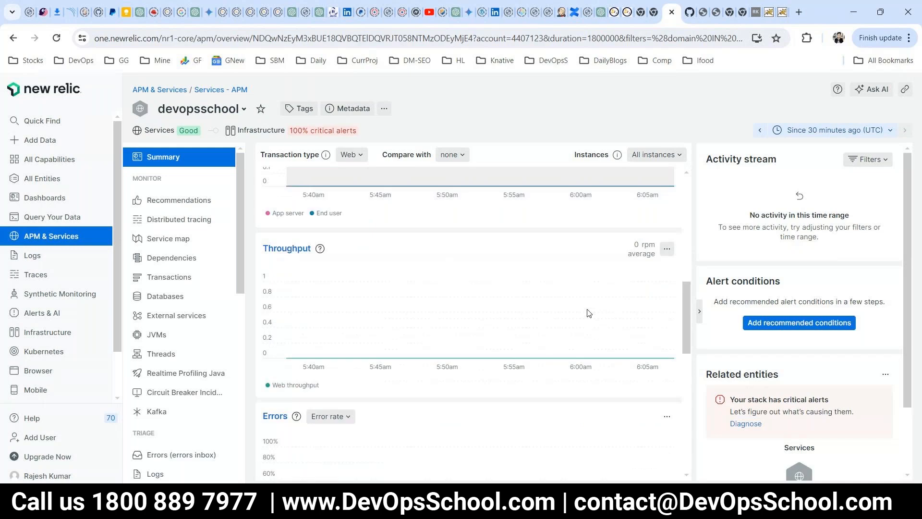
{"action": "scroll", "coordinate": [586, 308], "scroll_direction": "down", "scroll_amount": 4}
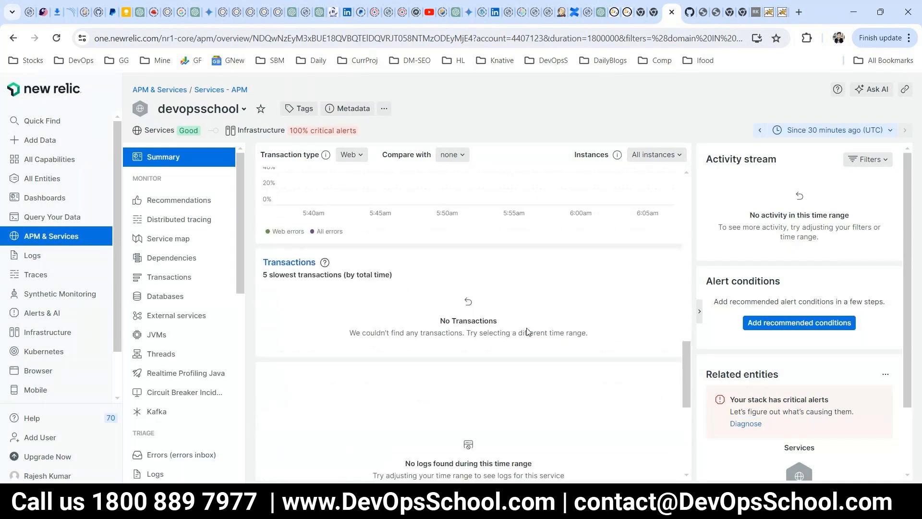
{"action": "scroll", "coordinate": [509, 355], "scroll_direction": "down", "scroll_amount": 4}
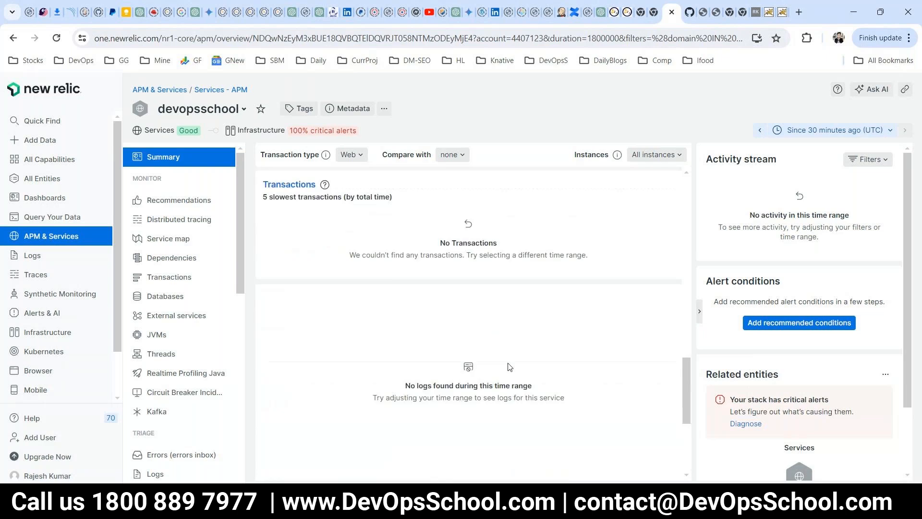
{"action": "scroll", "coordinate": [508, 367], "scroll_direction": "down", "scroll_amount": 2}
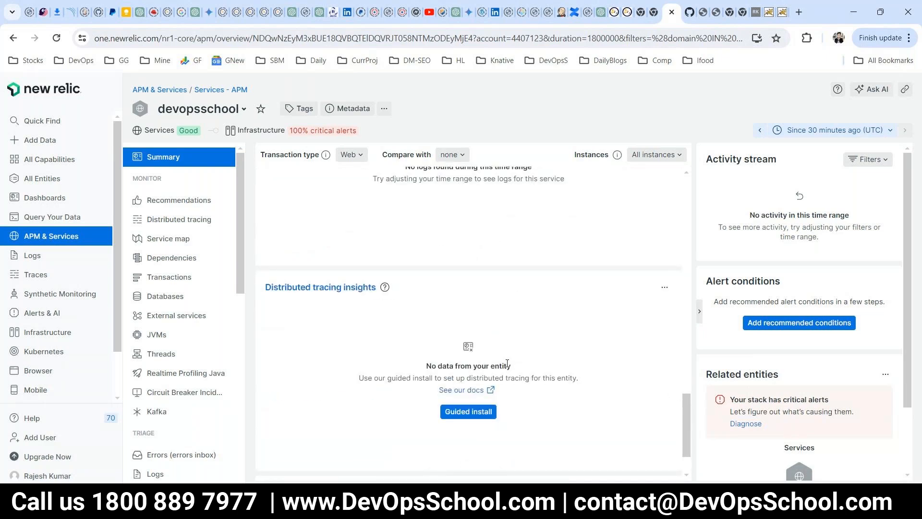
{"action": "scroll", "coordinate": [427, 347], "scroll_direction": "down", "scroll_amount": 2}
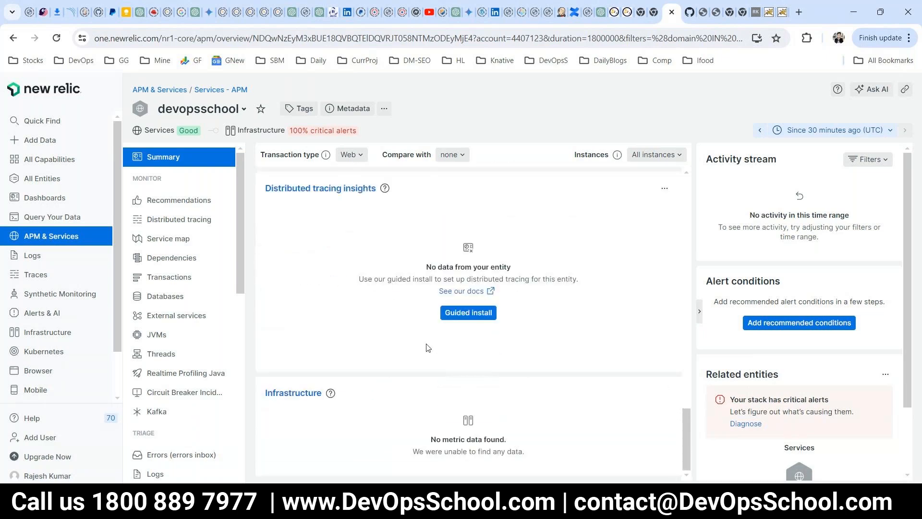
{"action": "scroll", "coordinate": [429, 347], "scroll_direction": "up", "scroll_amount": 15}
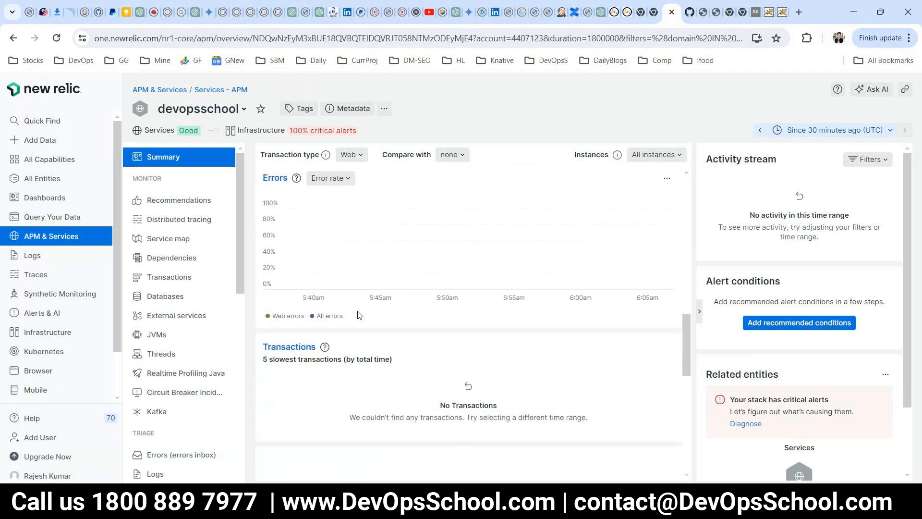
{"action": "scroll", "coordinate": [359, 315], "scroll_direction": "up", "scroll_amount": 2}
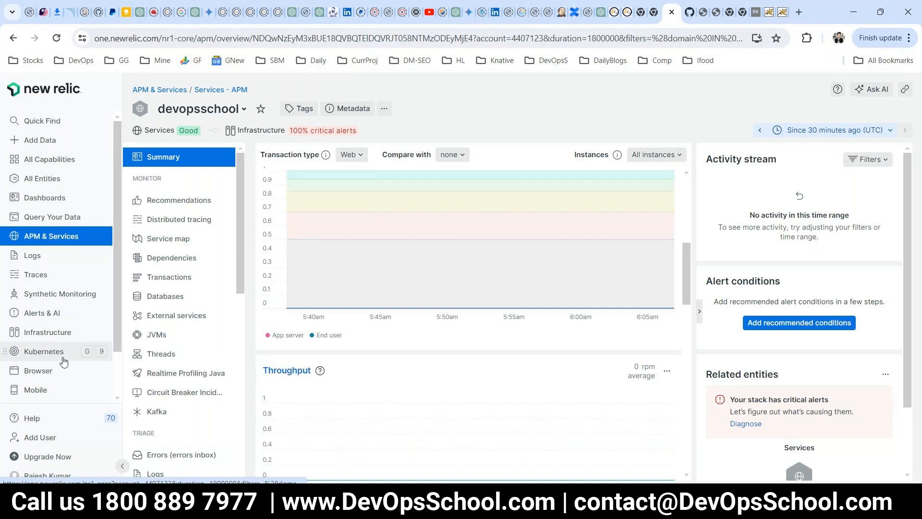
Open the account-wide Traces view and check the available entity filter choices.
{"action": "left_click", "coordinate": [52, 278]}
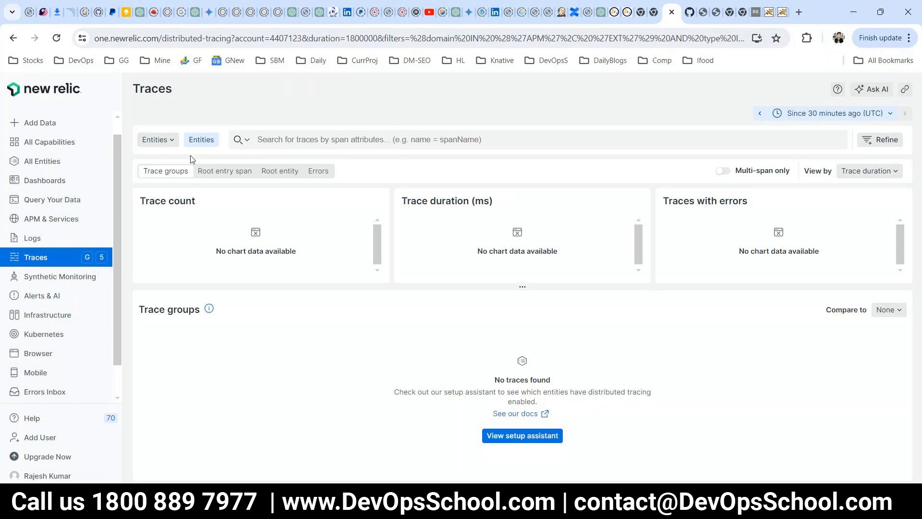
{"action": "left_click", "coordinate": [169, 143]}
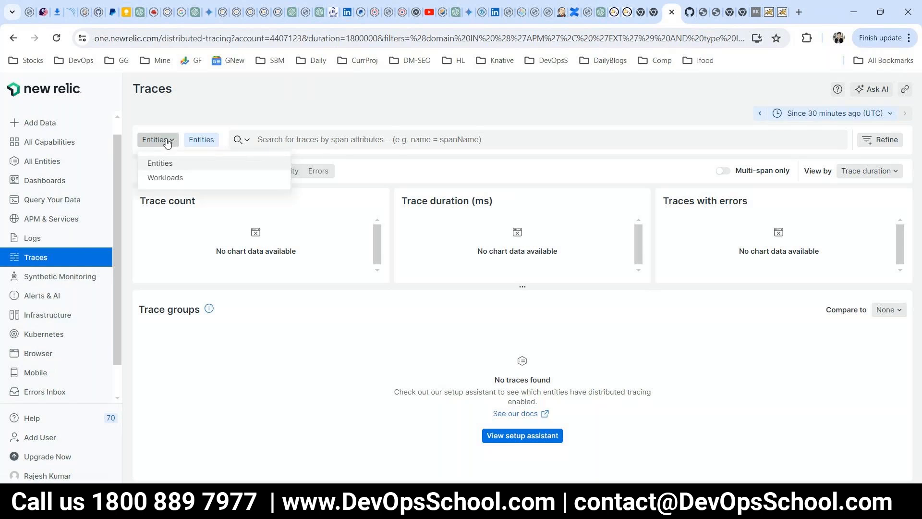
{"action": "left_click", "coordinate": [289, 127]}
Switch back to the Tomcat Hello World page and reload it several more times to generate requests.
{"action": "left_click", "coordinate": [782, 12]}
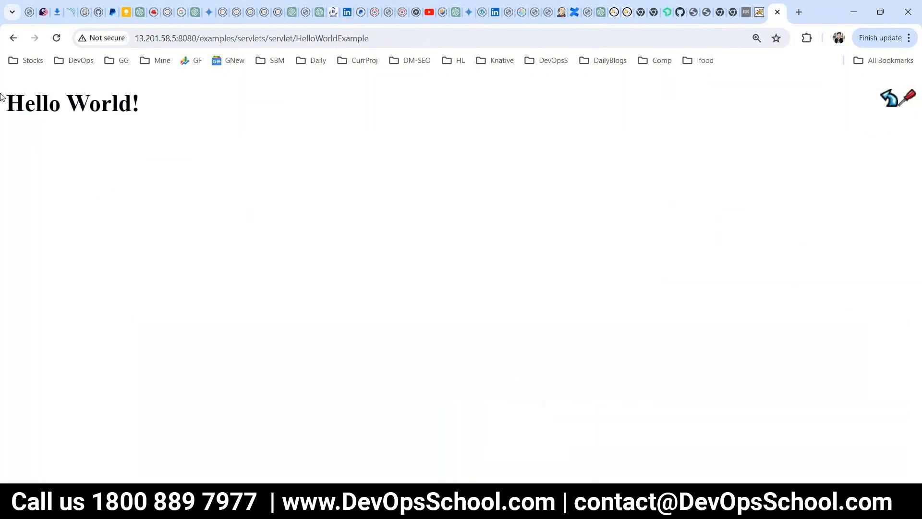
{"action": "left_click", "coordinate": [61, 39]}
{"action": "left_click", "coordinate": [61, 39]}
{"action": "left_click", "coordinate": [61, 39]}
Search Google for newrelic in a new browser tab, open the New Relic site and continue into the account.
{"action": "left_click", "coordinate": [679, 12]}
{"action": "left_click", "coordinate": [669, 13]}
{"action": "left_click", "coordinate": [671, 13]}
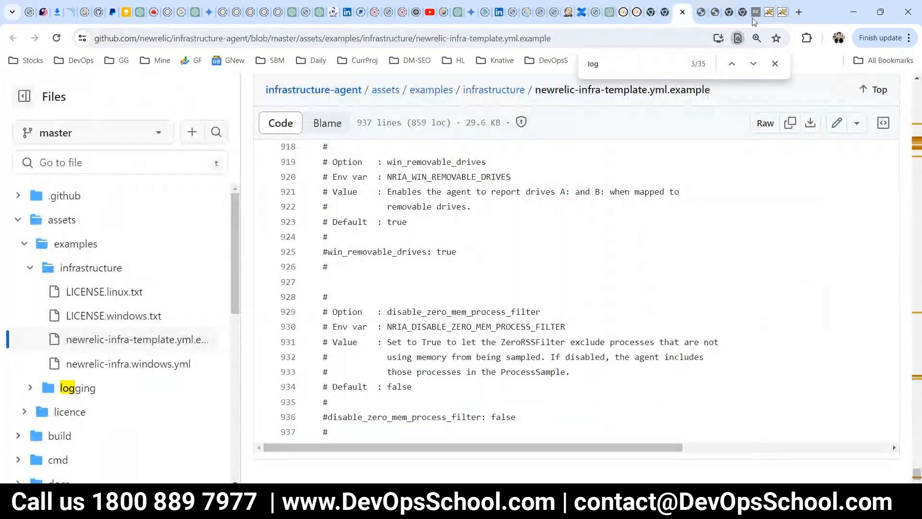
{"action": "left_click", "coordinate": [798, 12]}
{"action": "type", "text": "ne"}
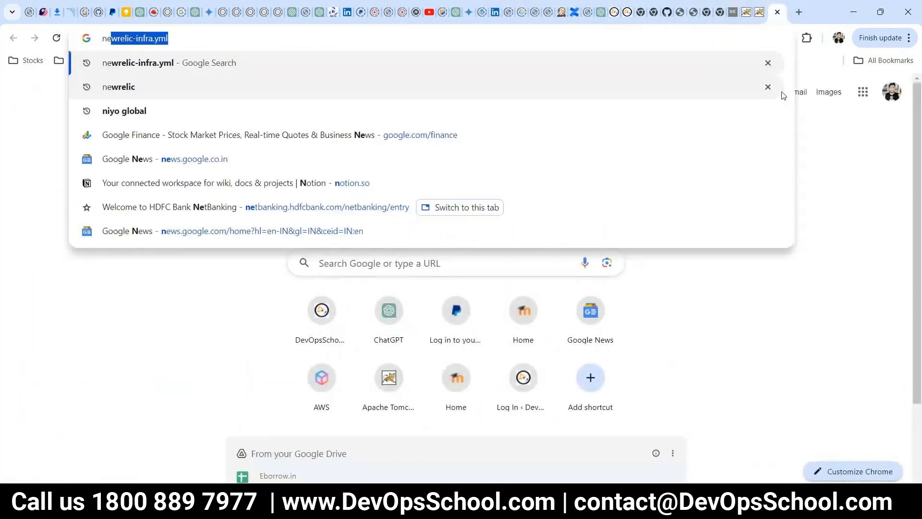
{"action": "type", "text": "wrelic"}
{"action": "key", "text": "Delete"}
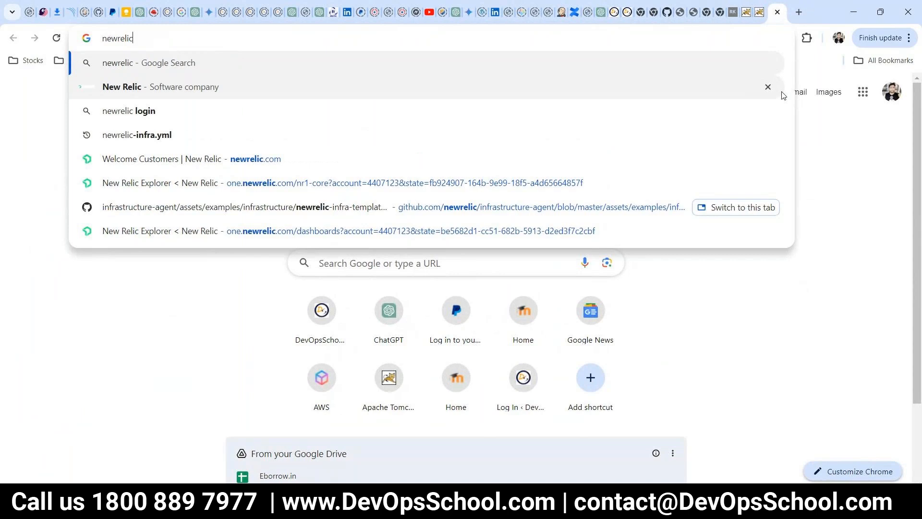
{"action": "key", "text": "Return"}
{"action": "scroll", "coordinate": [665, 162], "scroll_direction": "down", "scroll_amount": 5}
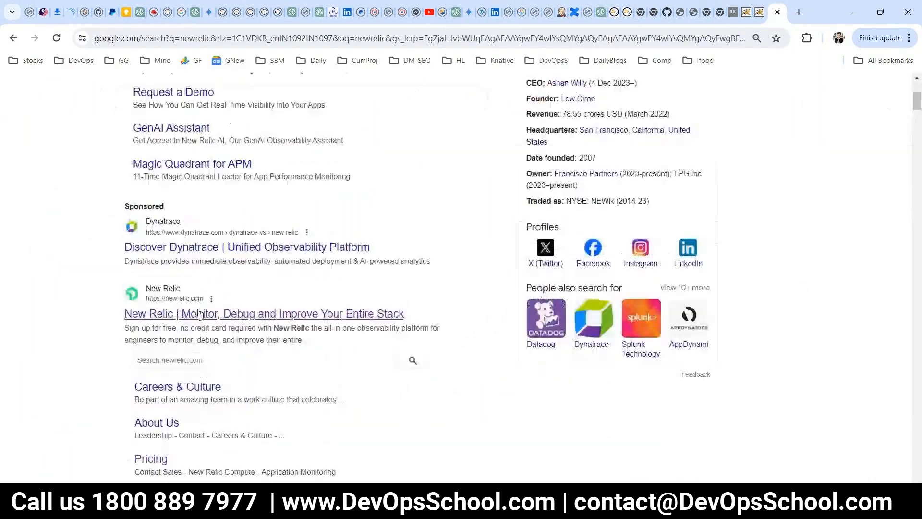
{"action": "left_click", "coordinate": [197, 311]}
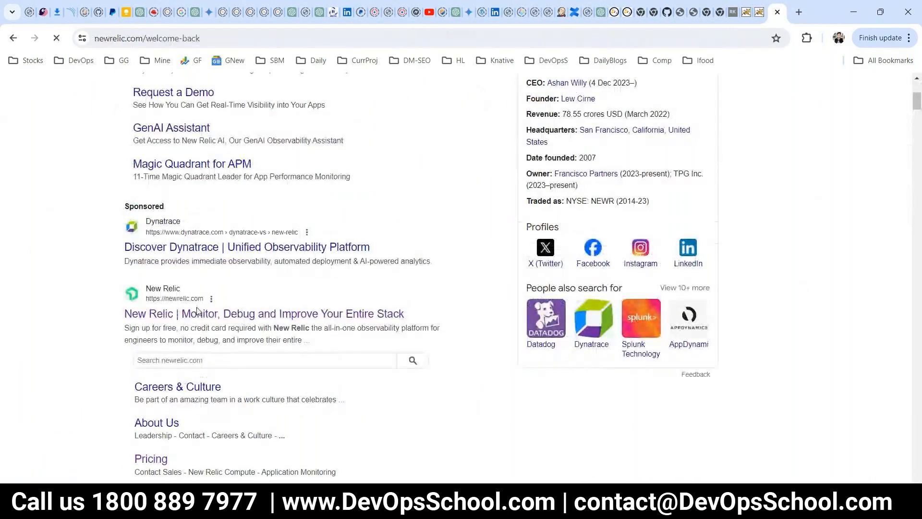
{"action": "left_click", "coordinate": [780, 110]}
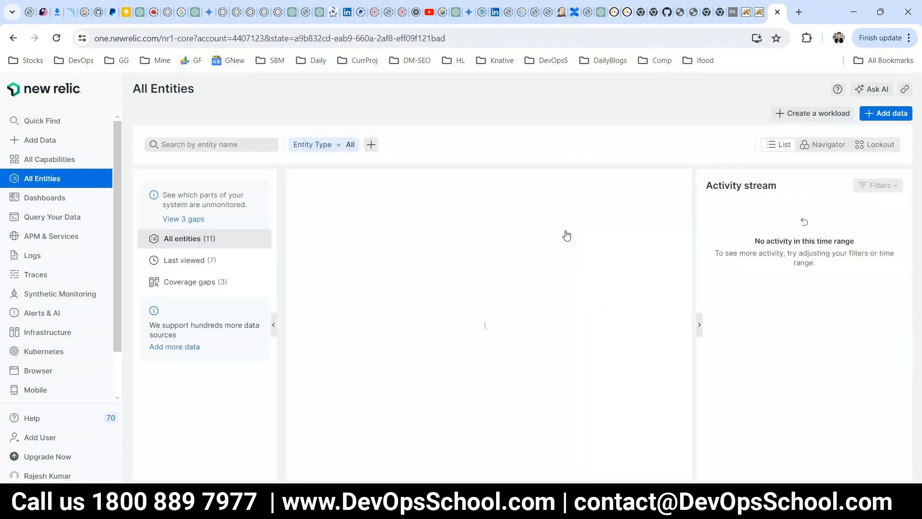
Open the devopsschool service from APM & Services, browse its available views and show its distributed tracing.
{"action": "left_click", "coordinate": [42, 280]}
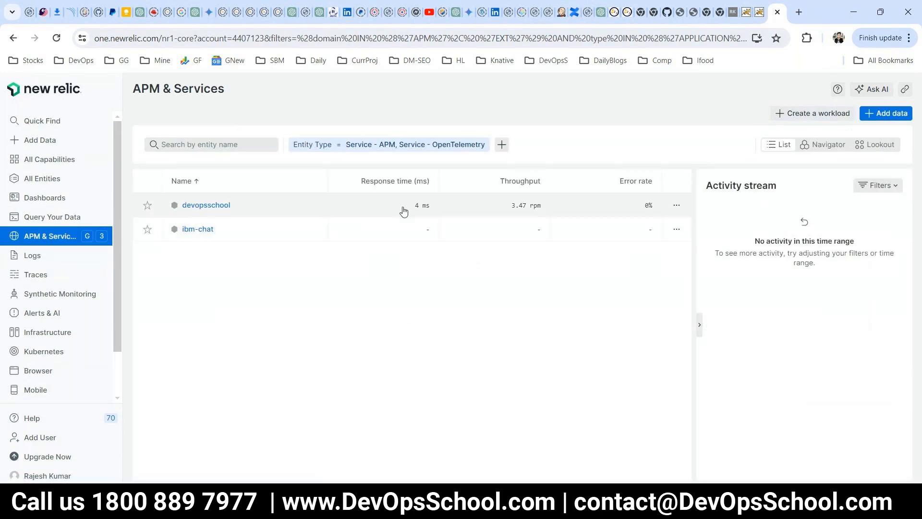
{"action": "left_click", "coordinate": [215, 208]}
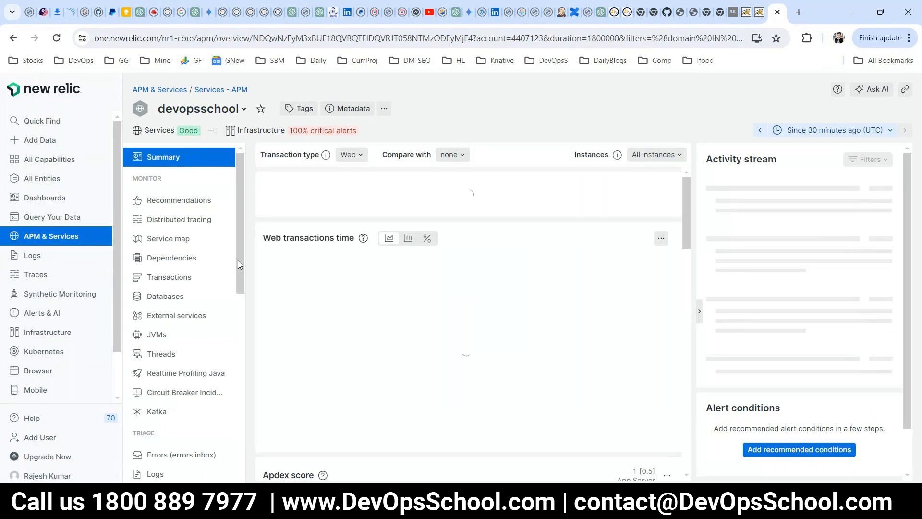
{"action": "scroll", "coordinate": [238, 260], "scroll_direction": "down", "scroll_amount": 3}
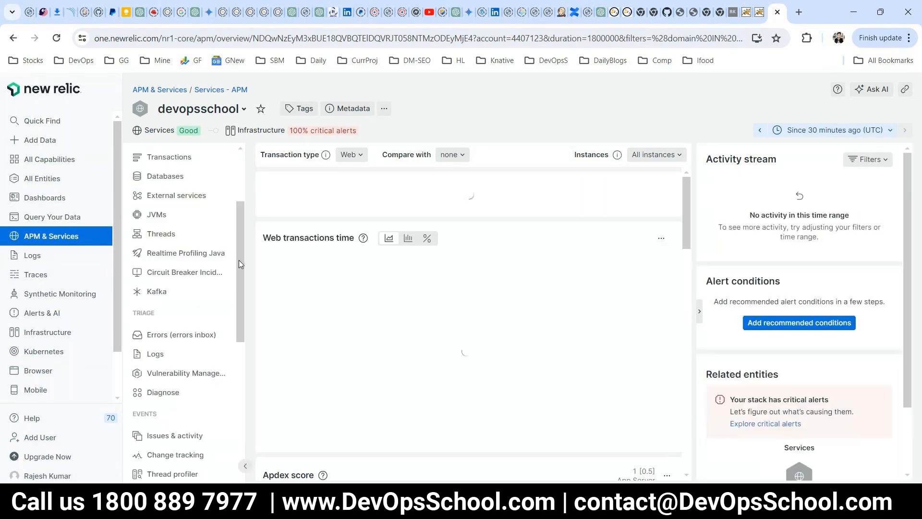
{"action": "scroll", "coordinate": [237, 269], "scroll_direction": "down", "scroll_amount": 4}
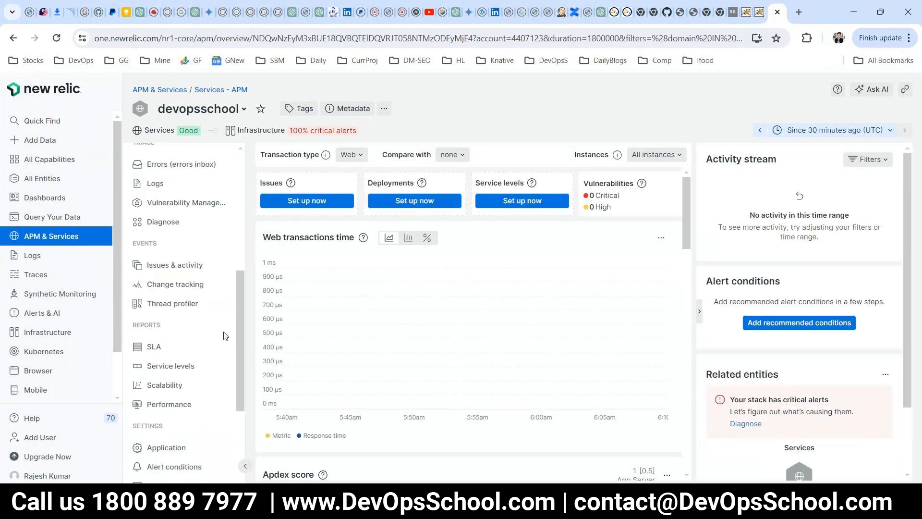
{"action": "scroll", "coordinate": [226, 336], "scroll_direction": "down", "scroll_amount": 4}
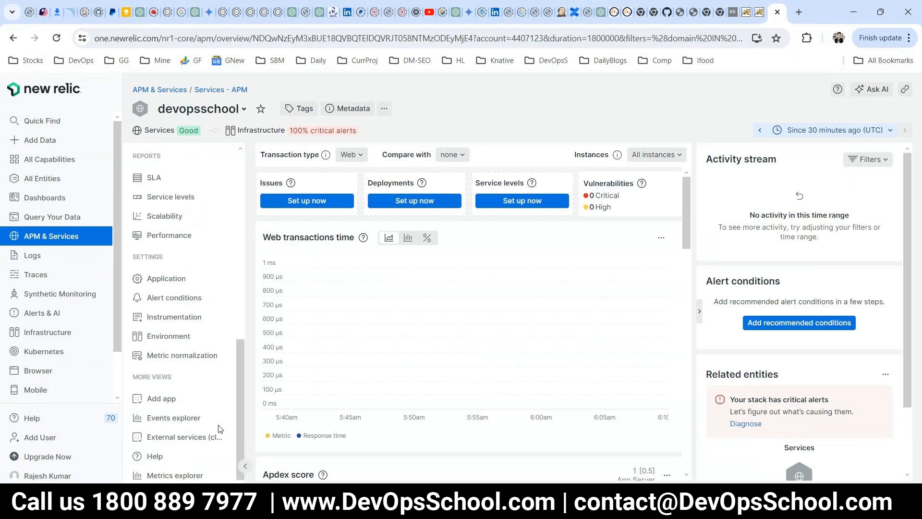
{"action": "scroll", "coordinate": [200, 449], "scroll_direction": "up", "scroll_amount": 10}
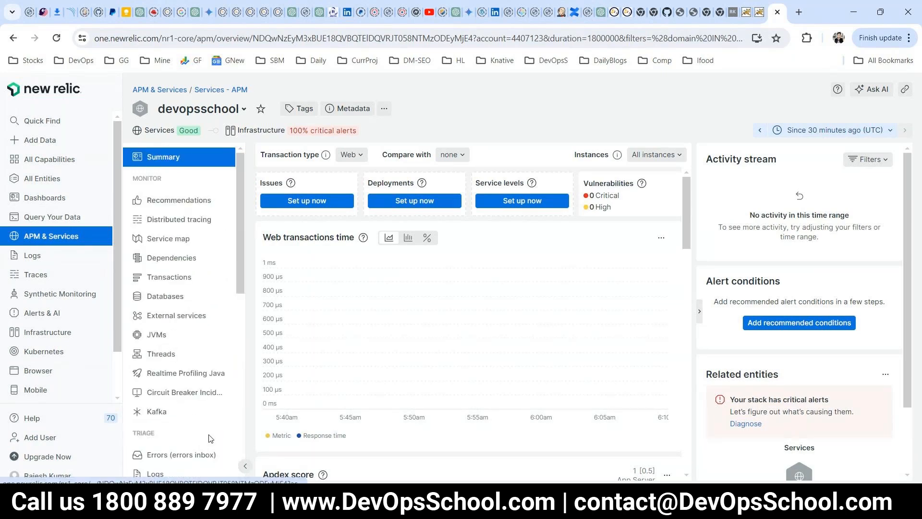
{"action": "left_click", "coordinate": [179, 218]}
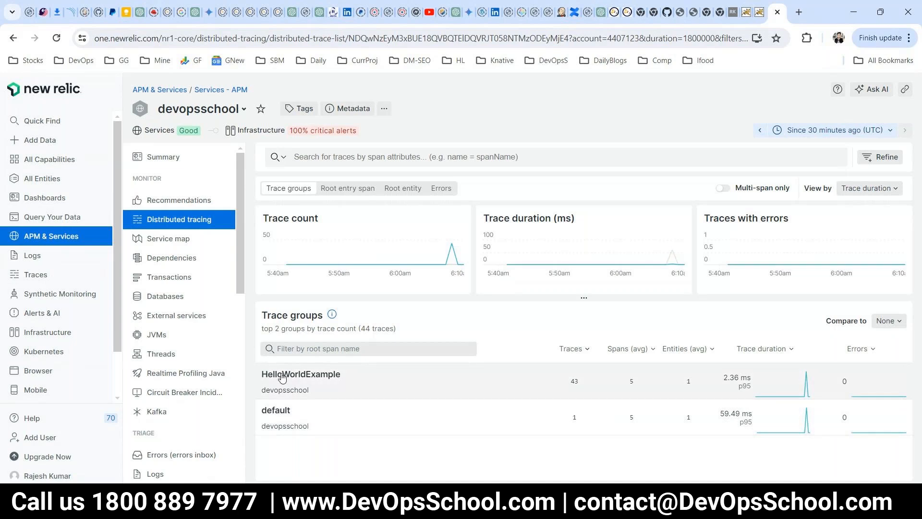
Open the HelloWorldExample trace group, sort its traces by longest duration and open the slowest trace's details.
{"action": "key", "text": "ctrl+shift+Tab"}
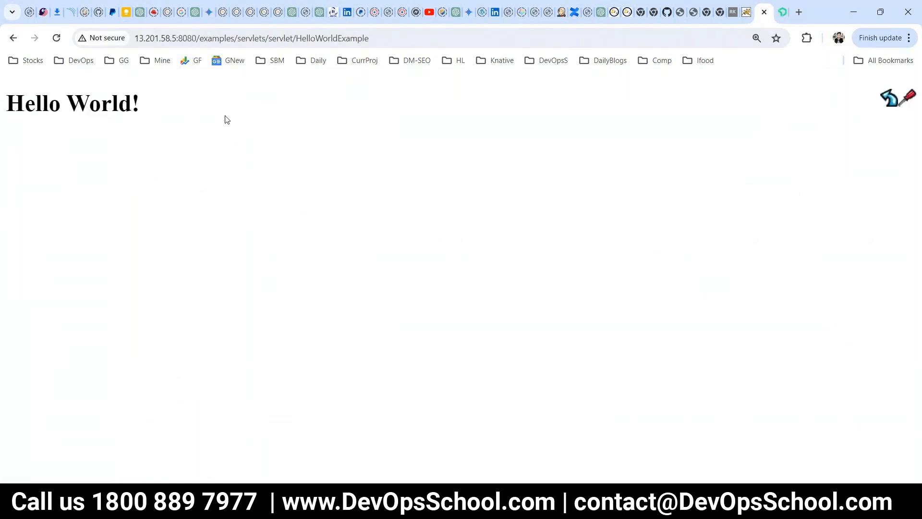
{"action": "left_click", "coordinate": [780, 12]}
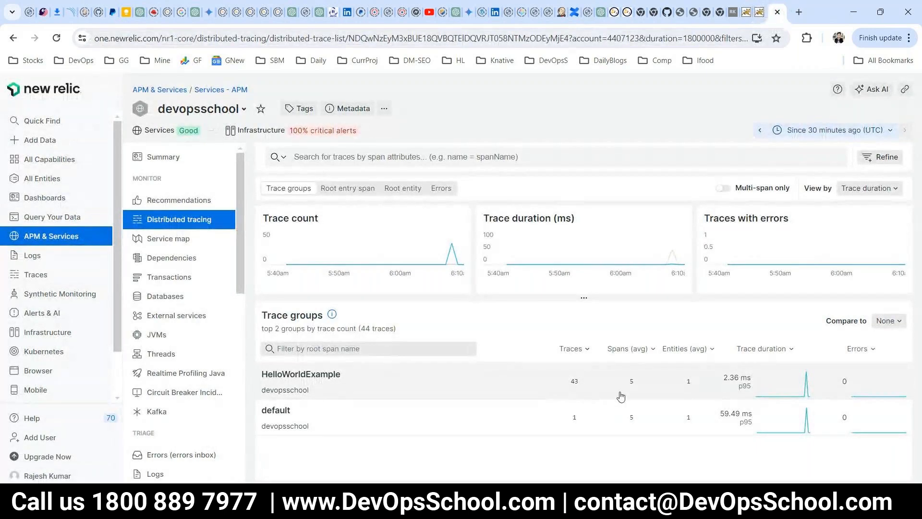
{"action": "left_click", "coordinate": [341, 379]}
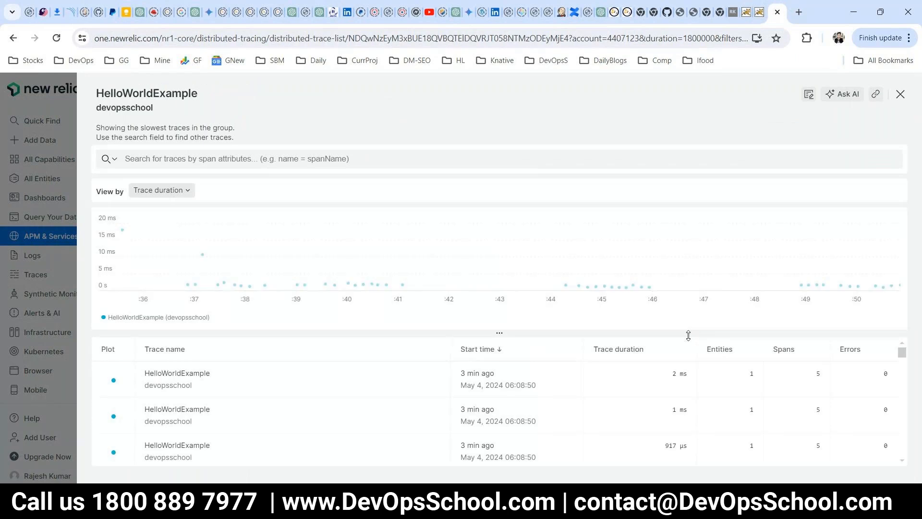
{"action": "scroll", "coordinate": [473, 372], "scroll_direction": "down", "scroll_amount": 2}
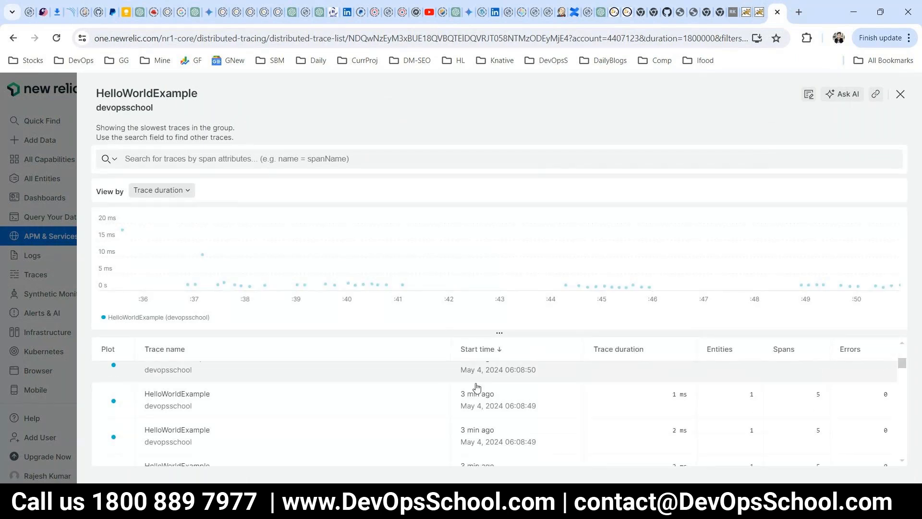
{"action": "scroll", "coordinate": [576, 394], "scroll_direction": "up", "scroll_amount": 2}
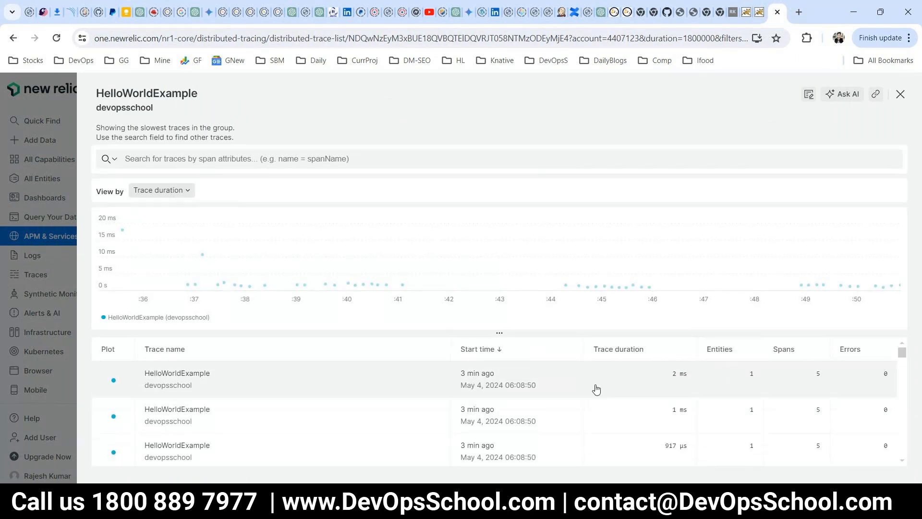
{"action": "left_click", "coordinate": [608, 349]}
{"action": "left_click", "coordinate": [157, 375]}
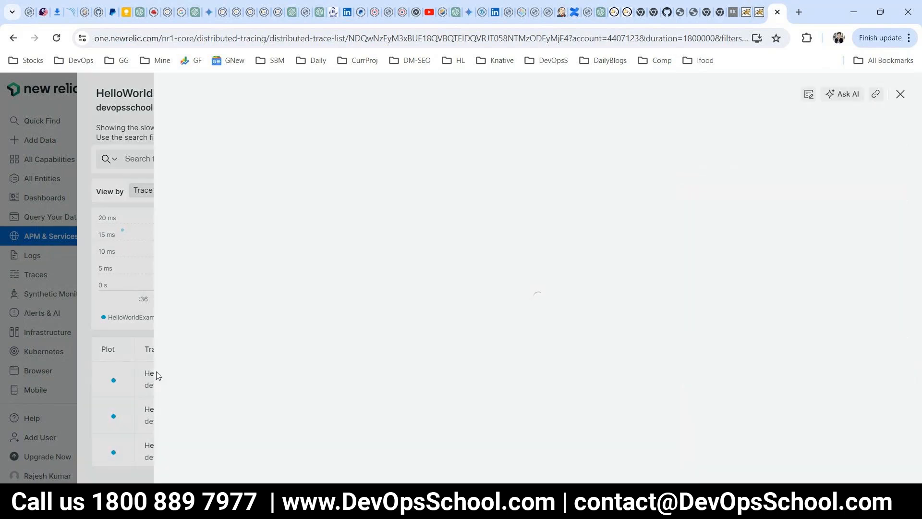
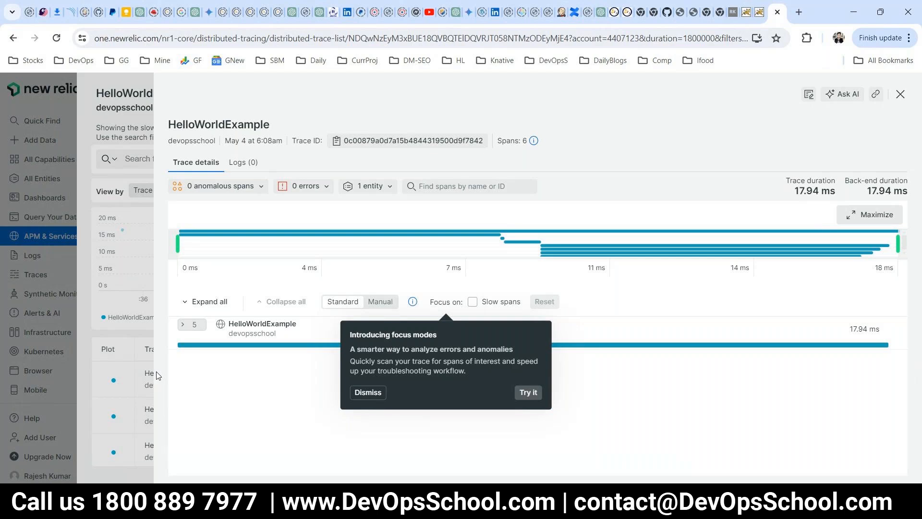
Check the terminal session briefly, then close the open trace and its group to return to the devopsschool trace groups.
{"action": "mouse_move", "coordinate": [494, 508]}
{"action": "left_click", "coordinate": [850, 13]}
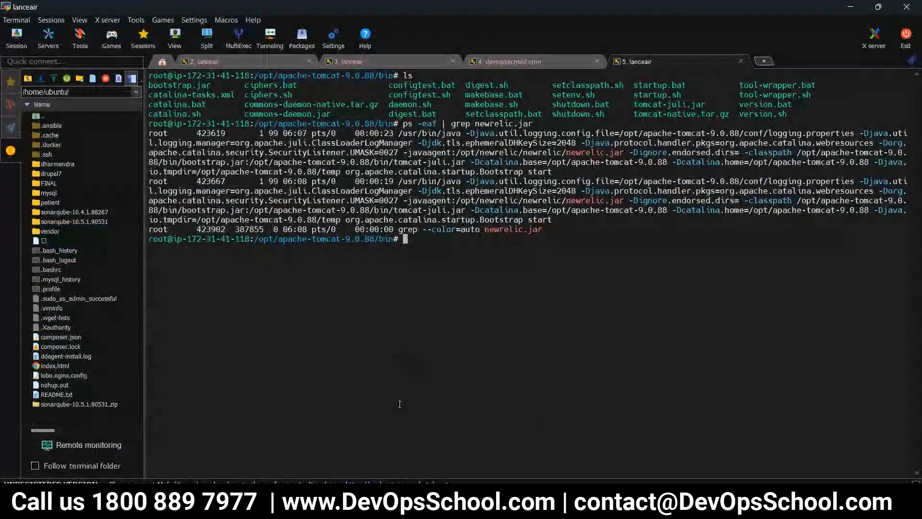
{"action": "left_click", "coordinate": [289, 503]}
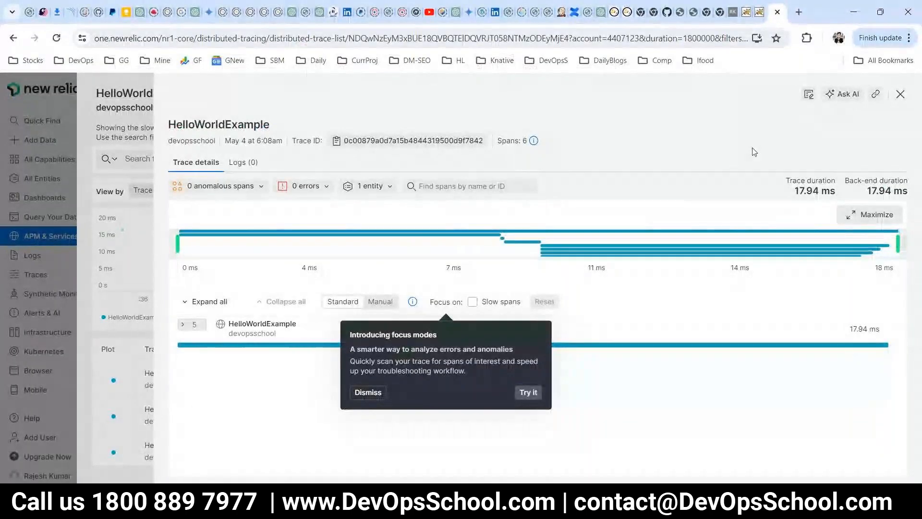
{"action": "left_click", "coordinate": [899, 94]}
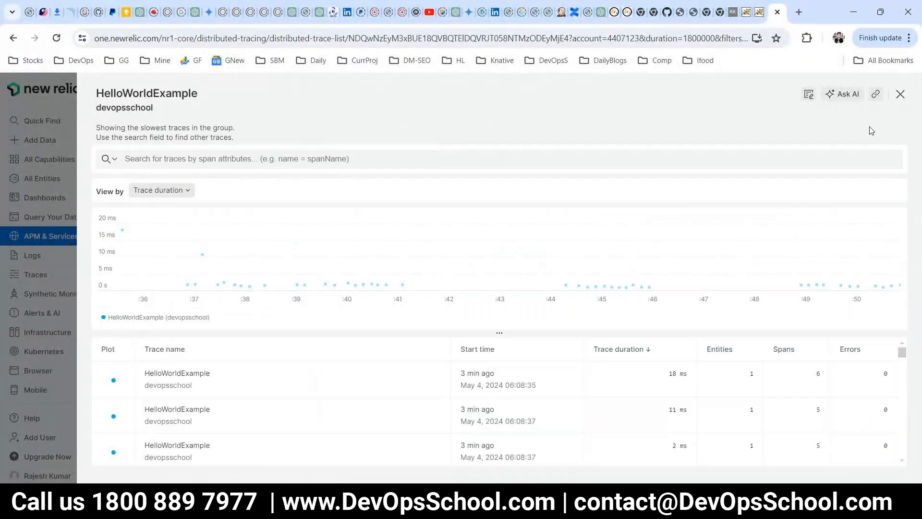
{"action": "left_click", "coordinate": [900, 94]}
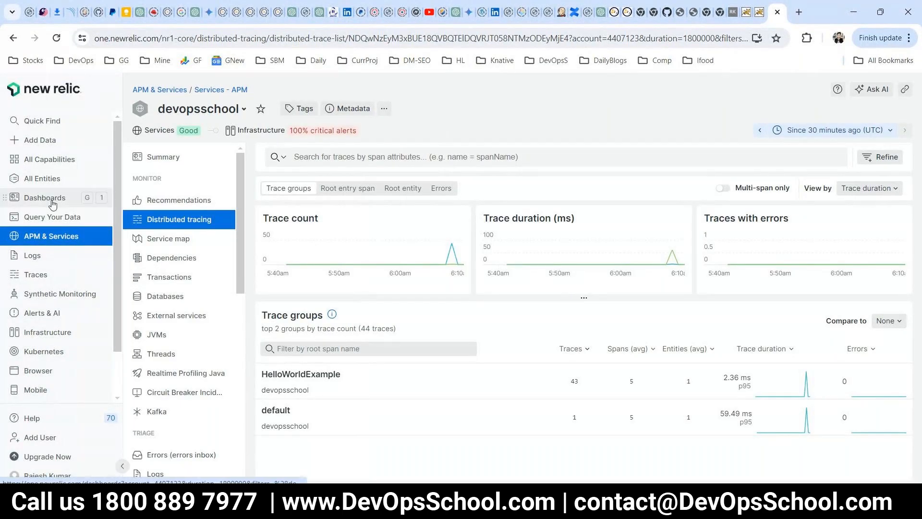
Create an alert policy named DevOpsSchool under Alerts & AI and close its notification setup without configuring it.
{"action": "left_click", "coordinate": [41, 315]}
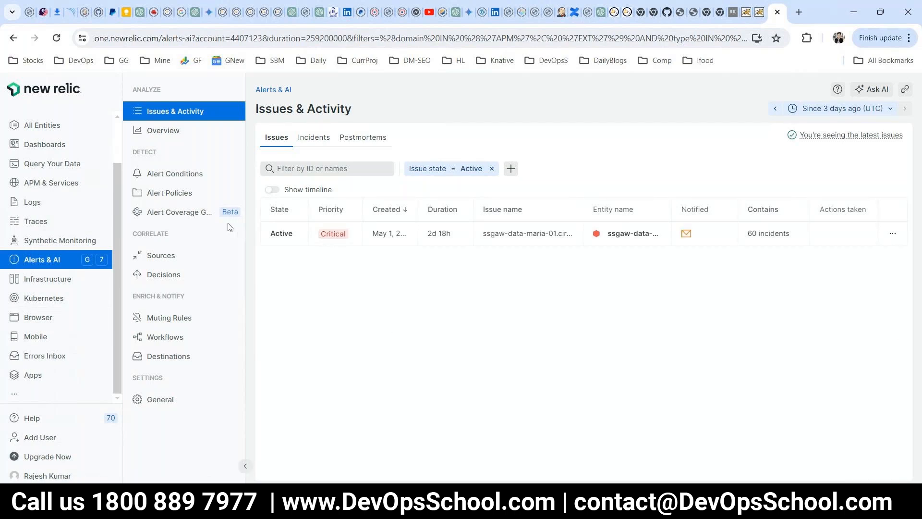
{"action": "left_click", "coordinate": [181, 196]}
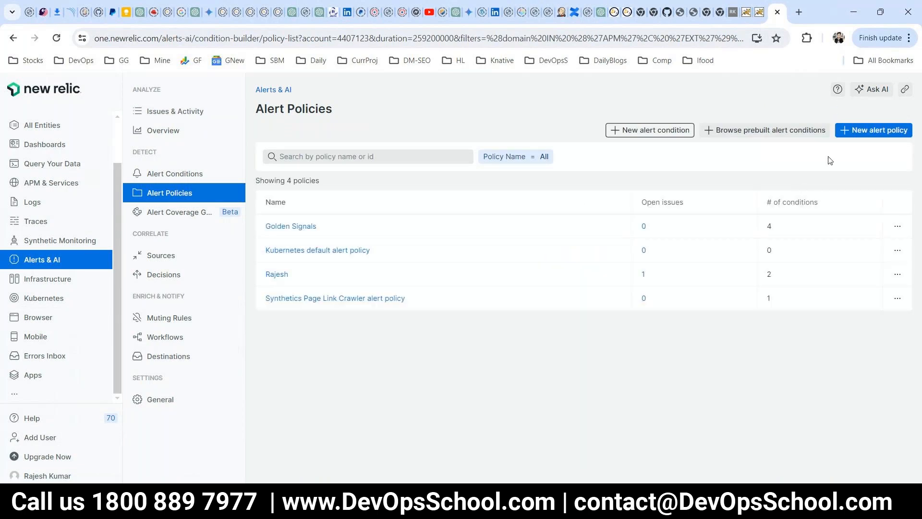
{"action": "left_click", "coordinate": [862, 131]}
{"action": "left_click", "coordinate": [730, 182]}
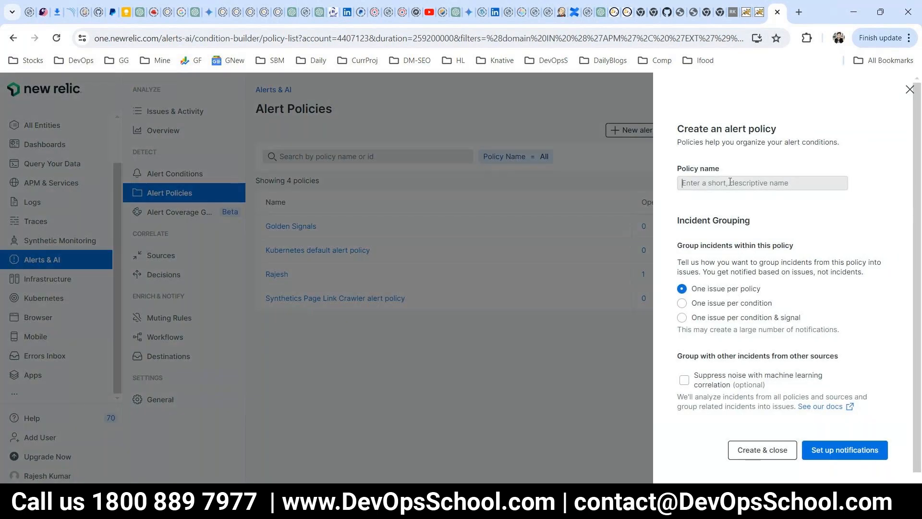
{"action": "type", "text": "DevOpsSchool"}
{"action": "left_click", "coordinate": [820, 448]}
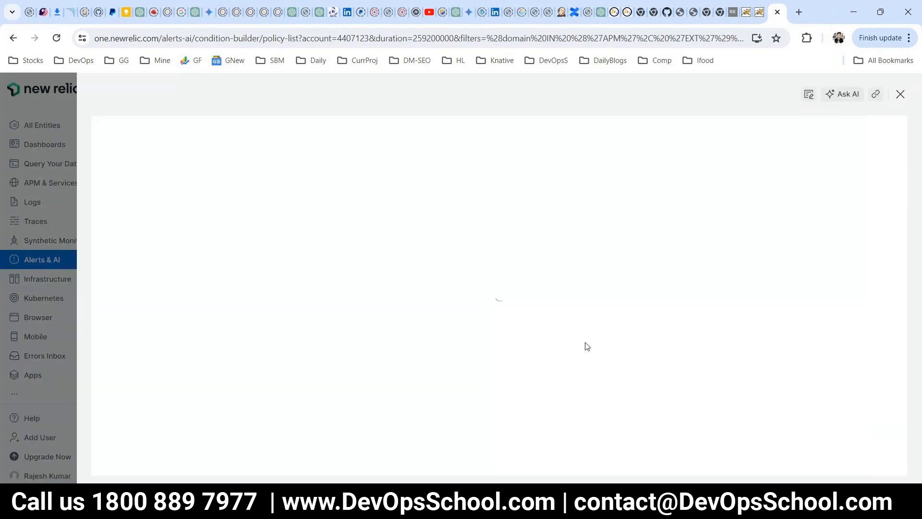
{"action": "left_click", "coordinate": [900, 95]}
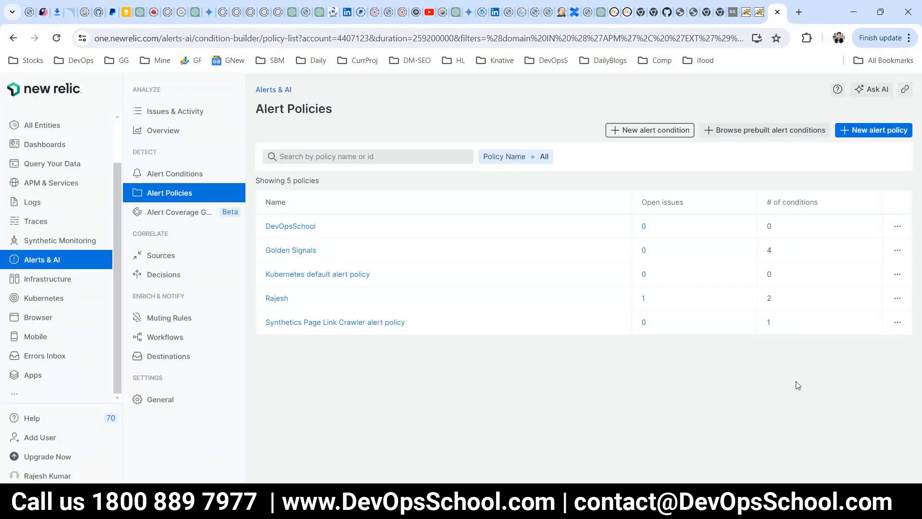
Open the DevOpsSchool policy and start a new alert condition in guided mode with Hosts as the entity type.
{"action": "double_click", "coordinate": [290, 227]}
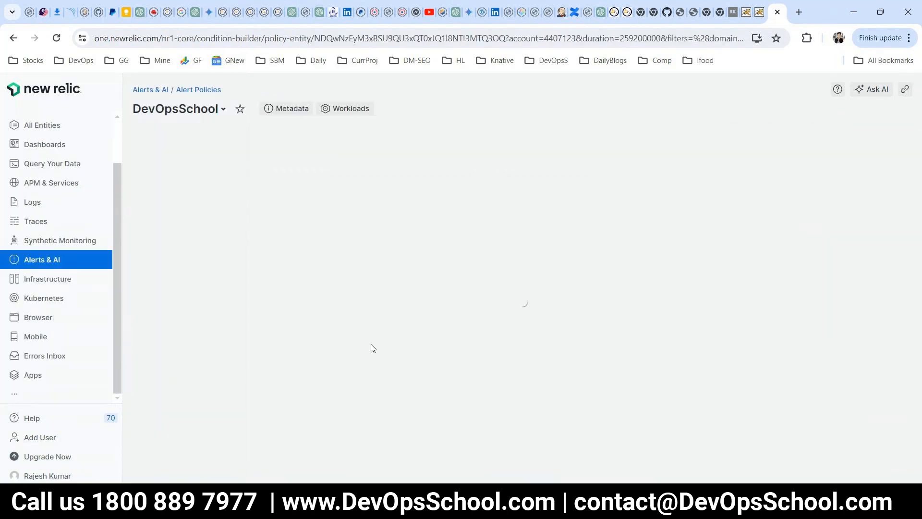
{"action": "left_click", "coordinate": [268, 346]}
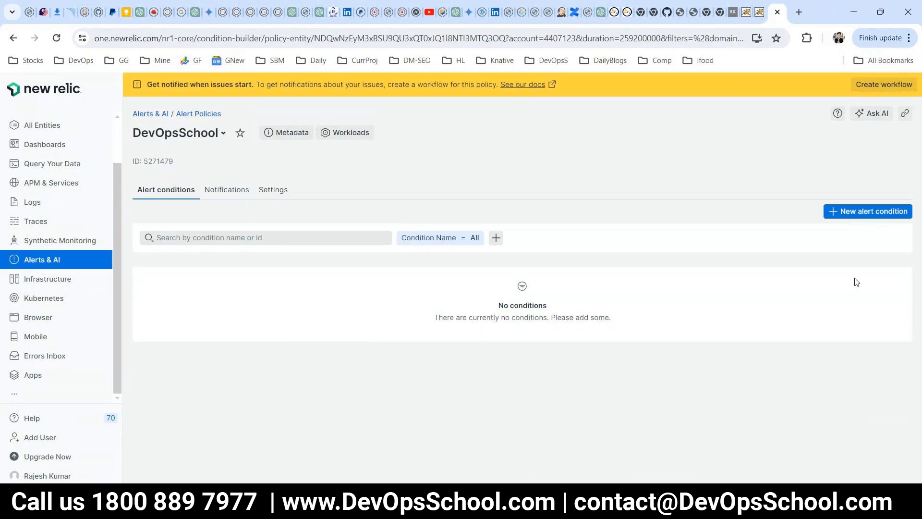
{"action": "left_click", "coordinate": [859, 212]}
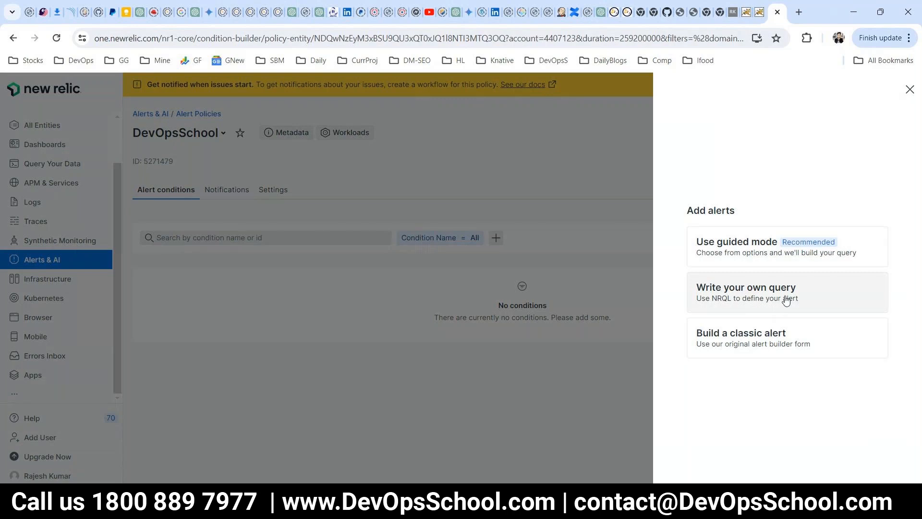
{"action": "left_click", "coordinate": [752, 253]}
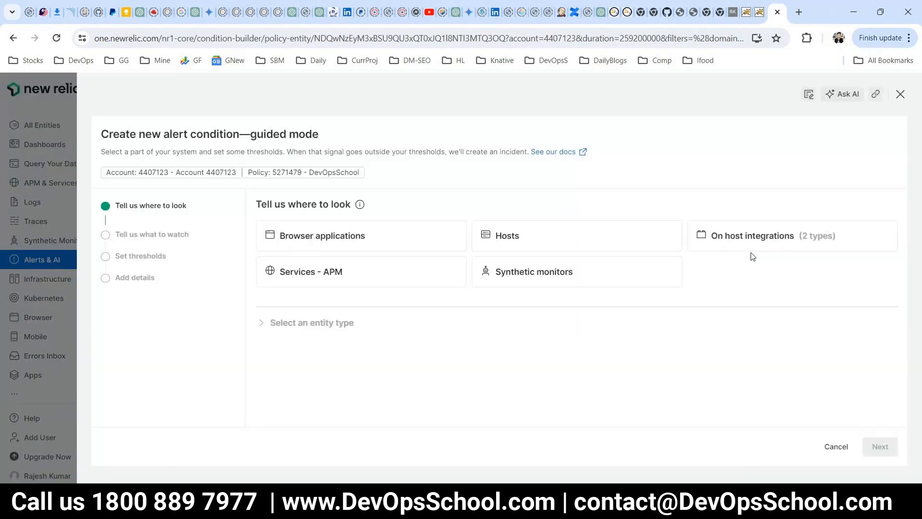
{"action": "double_click", "coordinate": [506, 240]}
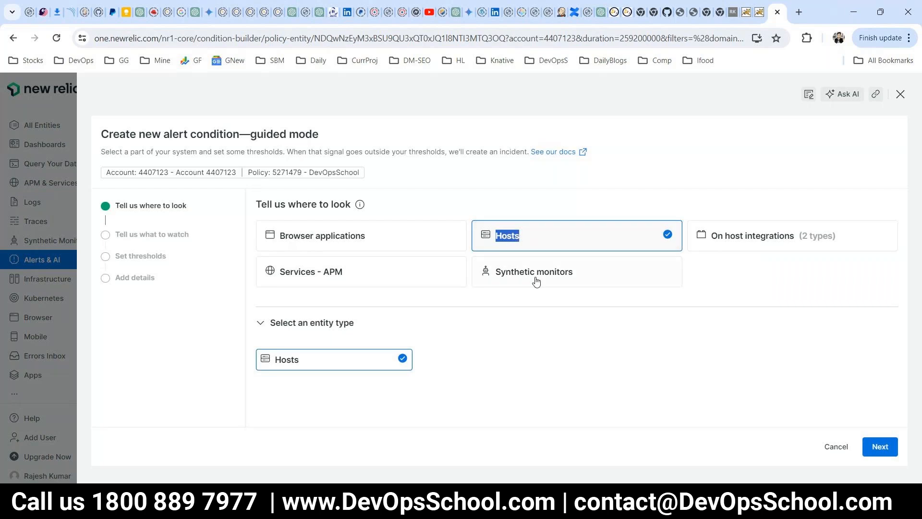
{"action": "left_click", "coordinate": [885, 447]}
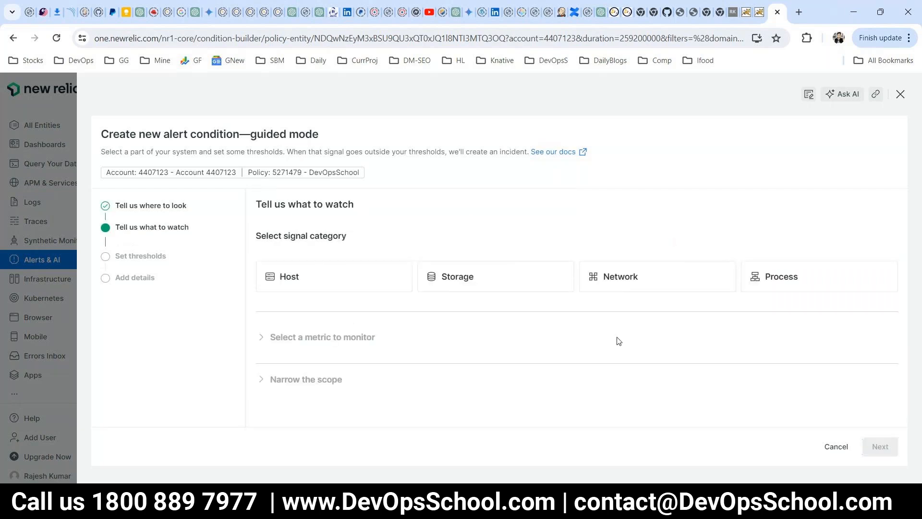
Choose the Host signal category with the CPU usage (%) metric, review the preview chart and continue to the thresholds.
{"action": "double_click", "coordinate": [264, 290]}
{"action": "double_click", "coordinate": [499, 286]}
{"action": "double_click", "coordinate": [606, 278]}
{"action": "double_click", "coordinate": [768, 284]}
{"action": "left_click", "coordinate": [396, 289]}
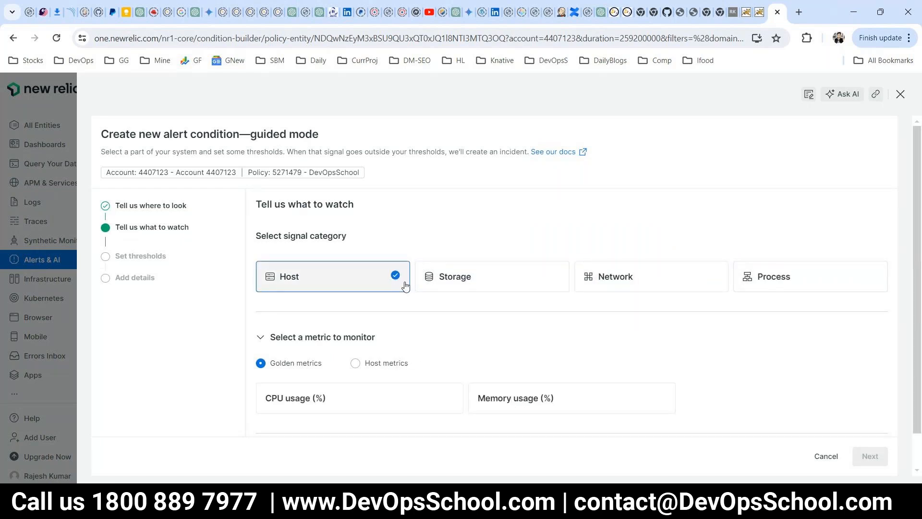
{"action": "scroll", "coordinate": [398, 307], "scroll_direction": "down", "scroll_amount": 1}
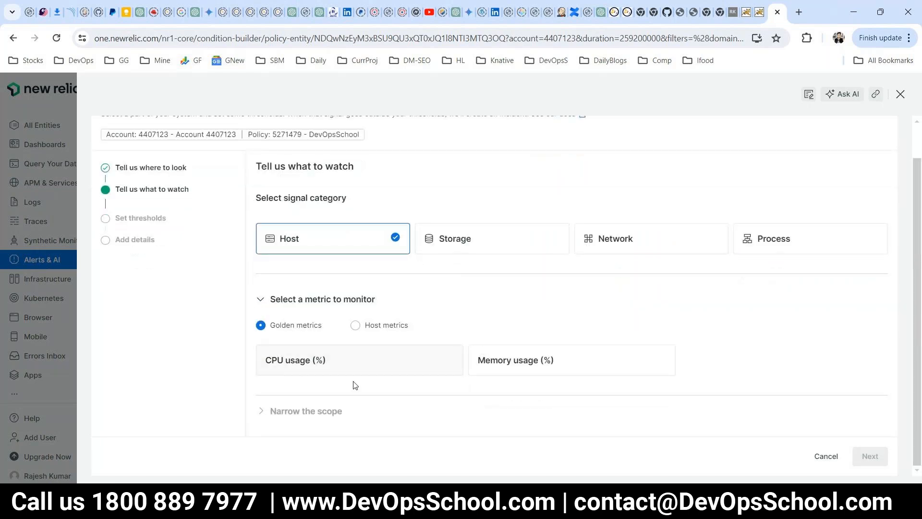
{"action": "left_click", "coordinate": [353, 367]}
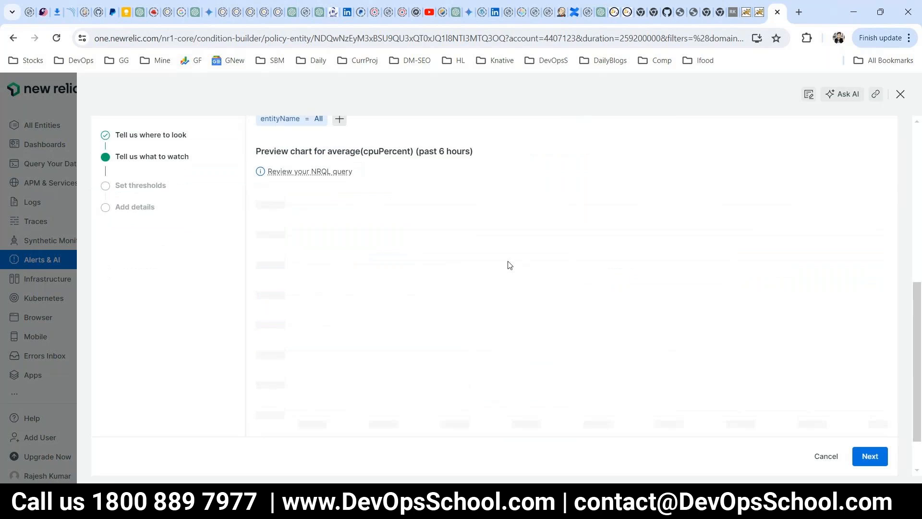
{"action": "scroll", "coordinate": [601, 286], "scroll_direction": "up", "scroll_amount": 1}
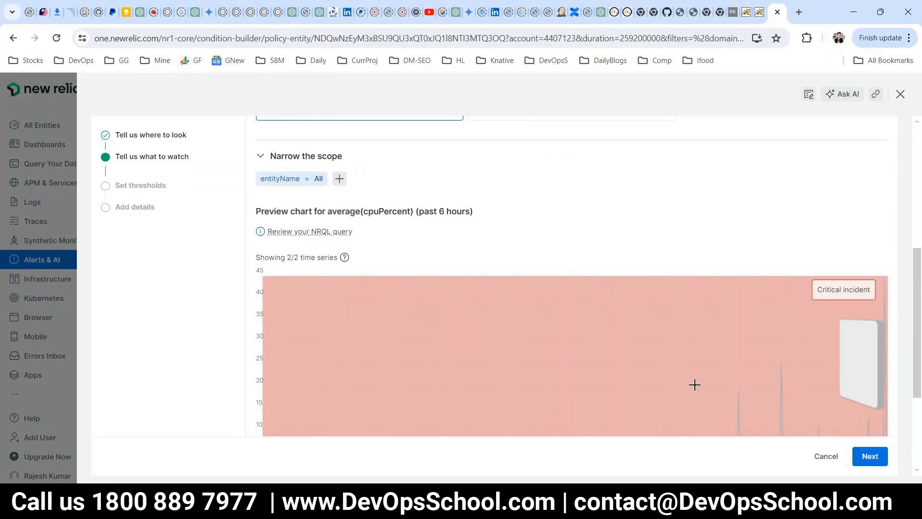
{"action": "scroll", "coordinate": [720, 383], "scroll_direction": "down", "scroll_amount": 3}
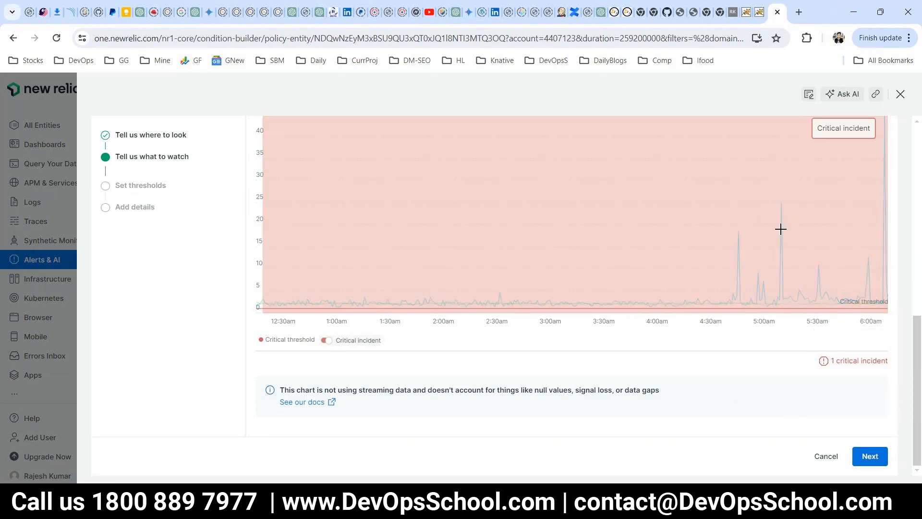
{"action": "left_click", "coordinate": [870, 455]}
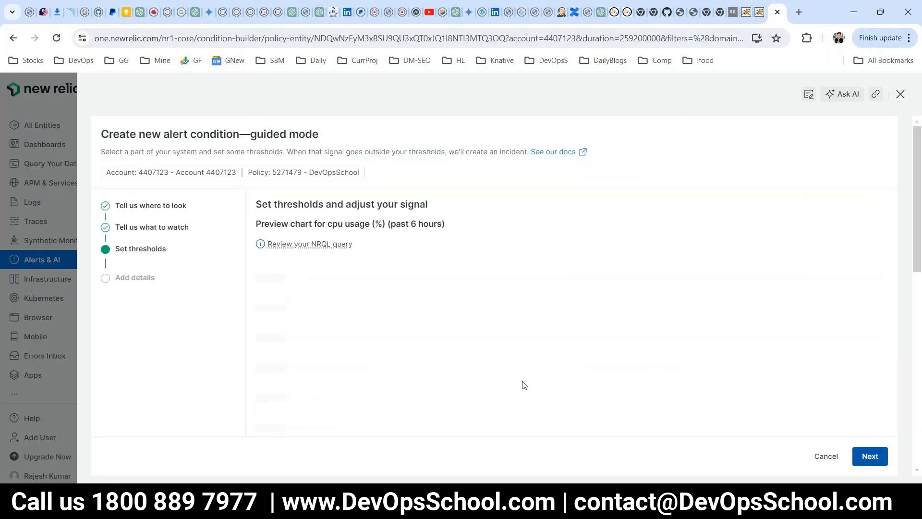
Review the CPU usage condition's chart, signal fine-tuning and threshold settings, including the available severity levels.
{"action": "scroll", "coordinate": [444, 340], "scroll_direction": "down", "scroll_amount": 6}
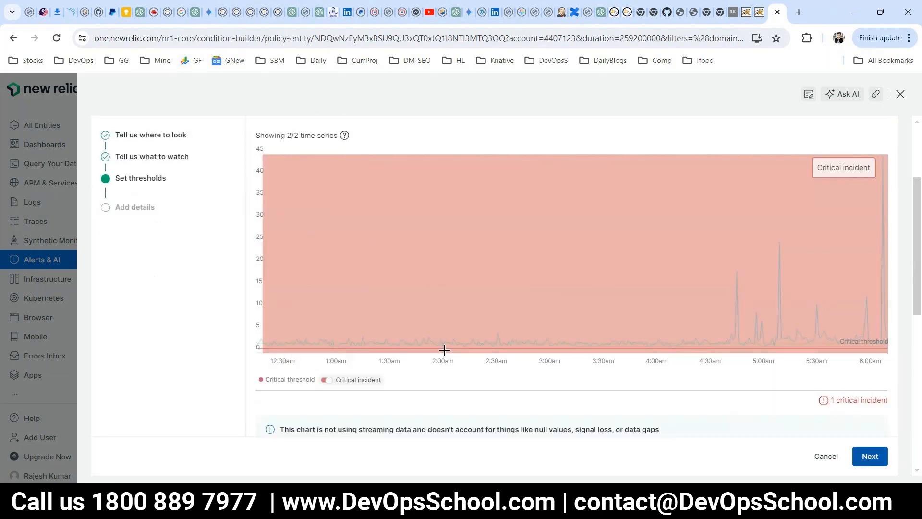
{"action": "scroll", "coordinate": [432, 369], "scroll_direction": "down", "scroll_amount": 2}
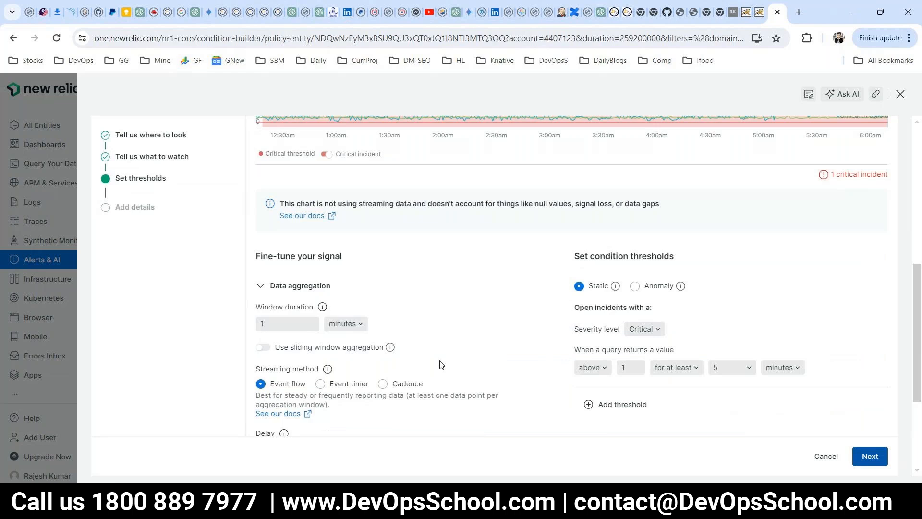
{"action": "scroll", "coordinate": [380, 355], "scroll_direction": "up", "scroll_amount": 8}
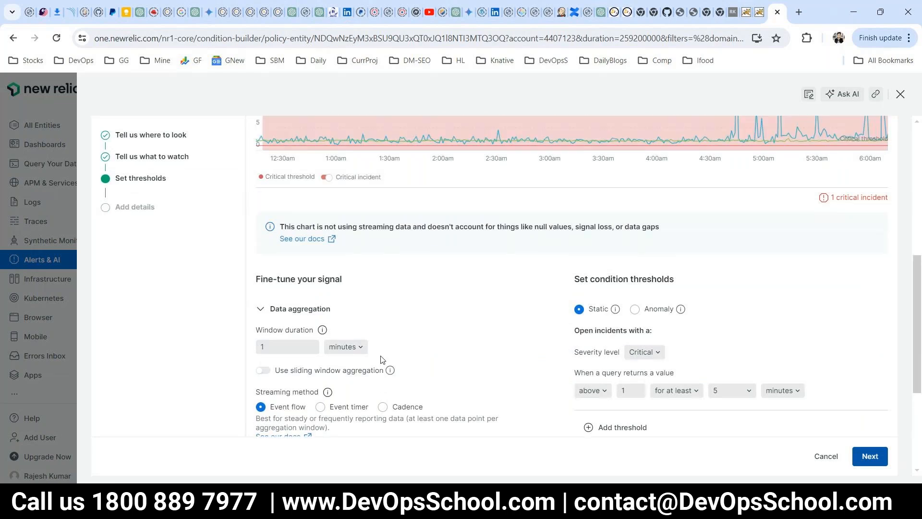
{"action": "scroll", "coordinate": [384, 365], "scroll_direction": "down", "scroll_amount": 4}
{"action": "scroll", "coordinate": [384, 365], "scroll_direction": "down", "scroll_amount": 6}
{"action": "scroll", "coordinate": [392, 375], "scroll_direction": "down", "scroll_amount": 1}
{"action": "scroll", "coordinate": [392, 374], "scroll_direction": "up", "scroll_amount": 1}
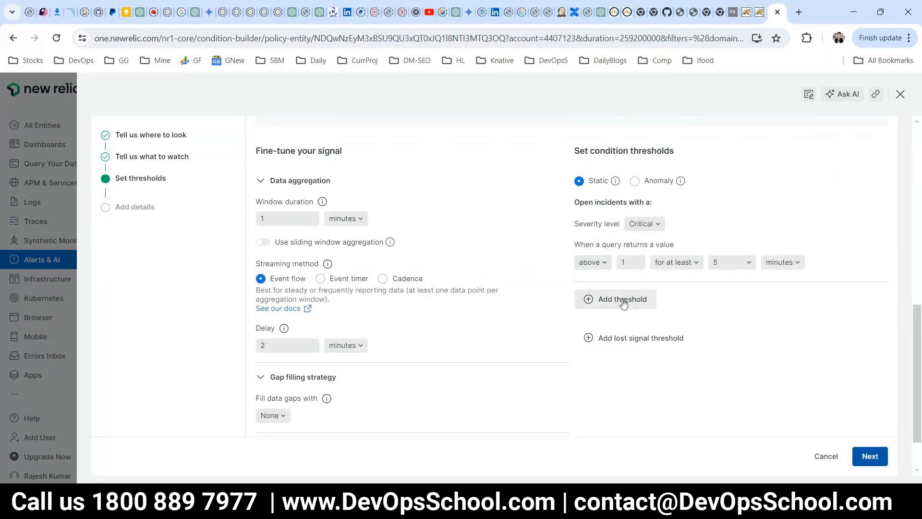
{"action": "left_click", "coordinate": [651, 229]}
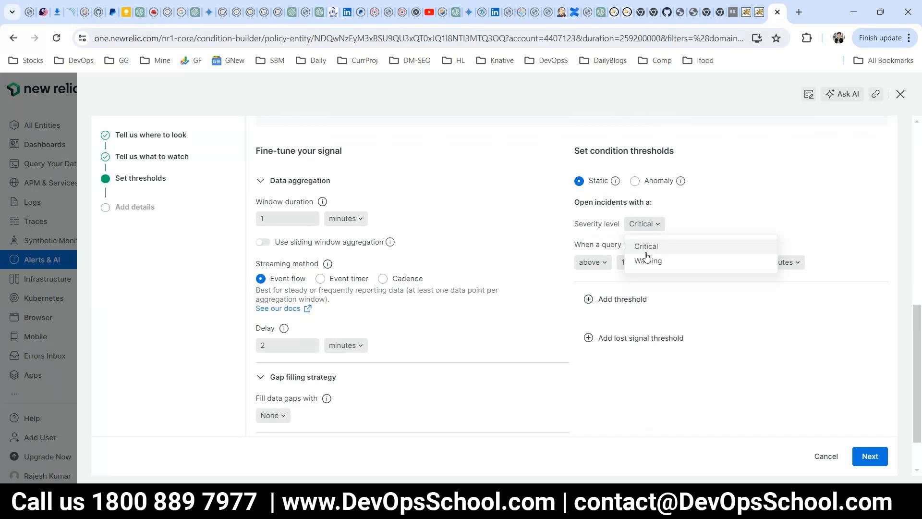
{"action": "left_click", "coordinate": [720, 206]}
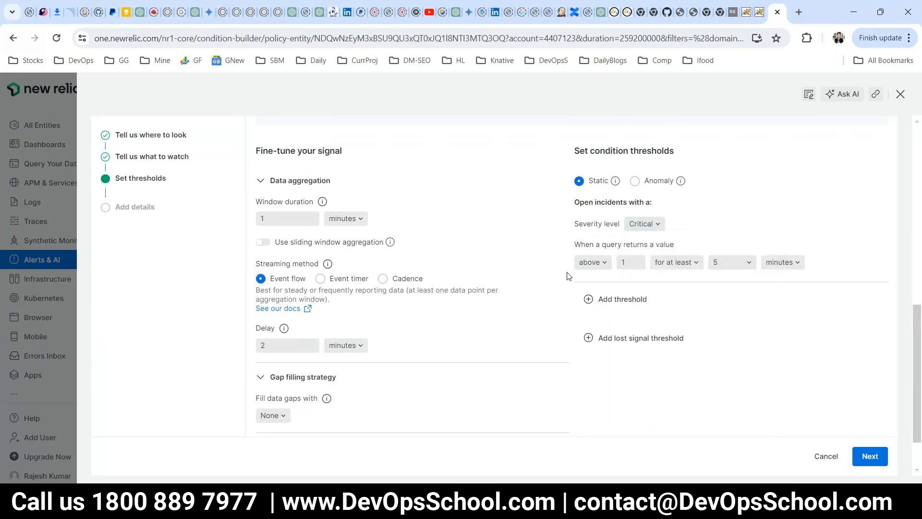
{"action": "scroll", "coordinate": [552, 284], "scroll_direction": "up", "scroll_amount": 4}
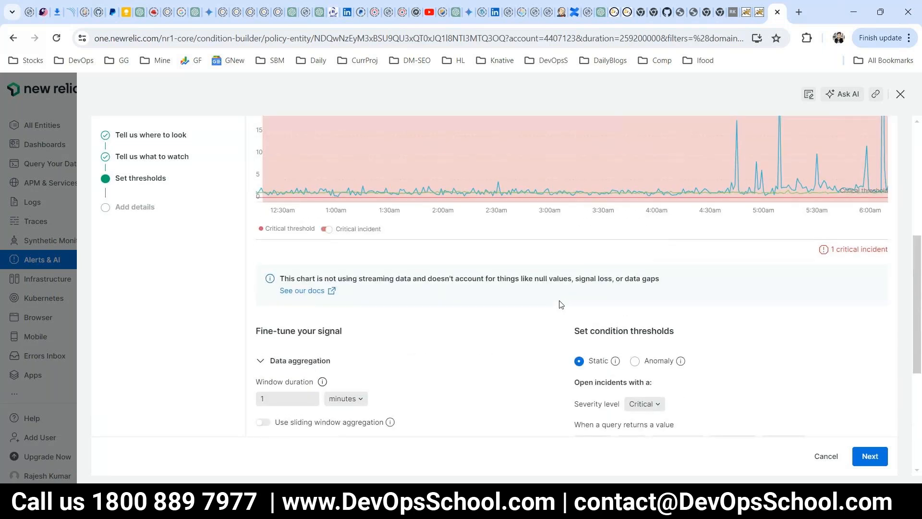
Set the critical CPU usage threshold to above 30 for at least 5 minutes and check it against the preview chart.
{"action": "scroll", "coordinate": [560, 303], "scroll_direction": "up", "scroll_amount": 6}
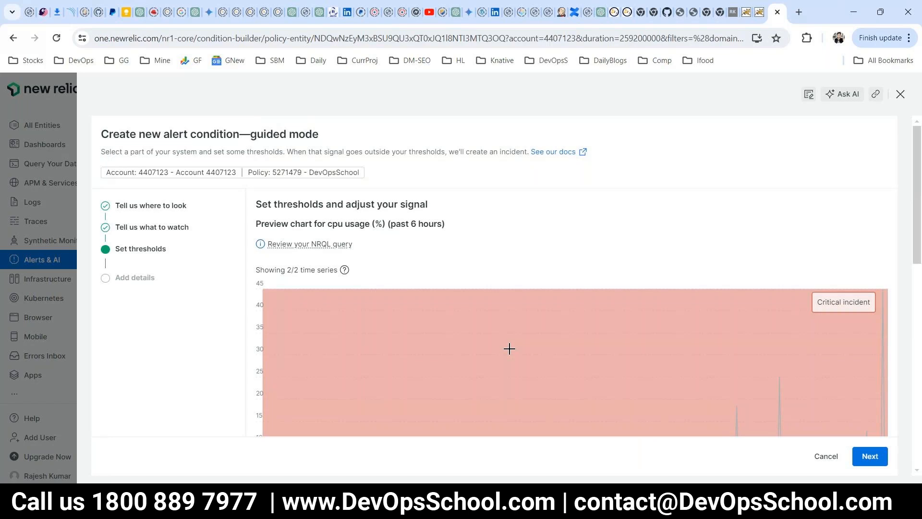
{"action": "scroll", "coordinate": [510, 349], "scroll_direction": "down", "scroll_amount": 6}
{"action": "scroll", "coordinate": [604, 336], "scroll_direction": "down", "scroll_amount": 3}
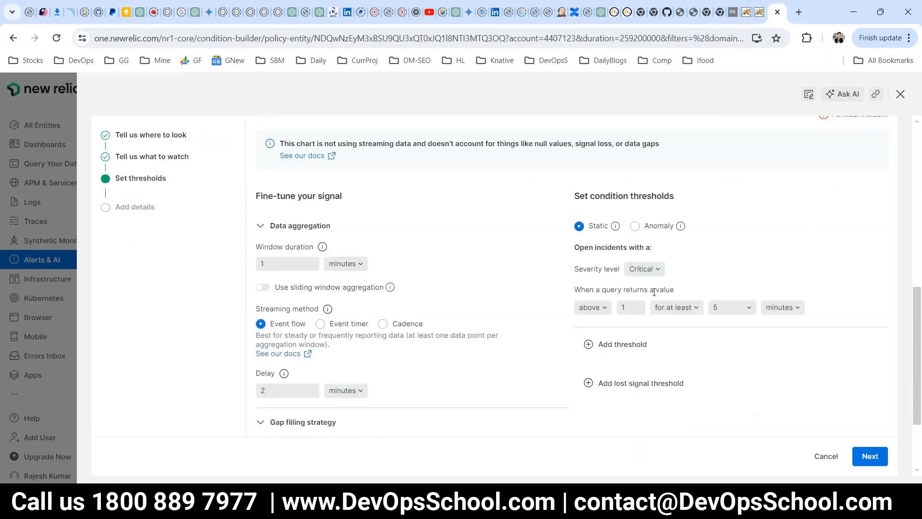
{"action": "double_click", "coordinate": [620, 307]}
{"action": "type", "text": "30"}
{"action": "scroll", "coordinate": [638, 322], "scroll_direction": "down", "scroll_amount": 1}
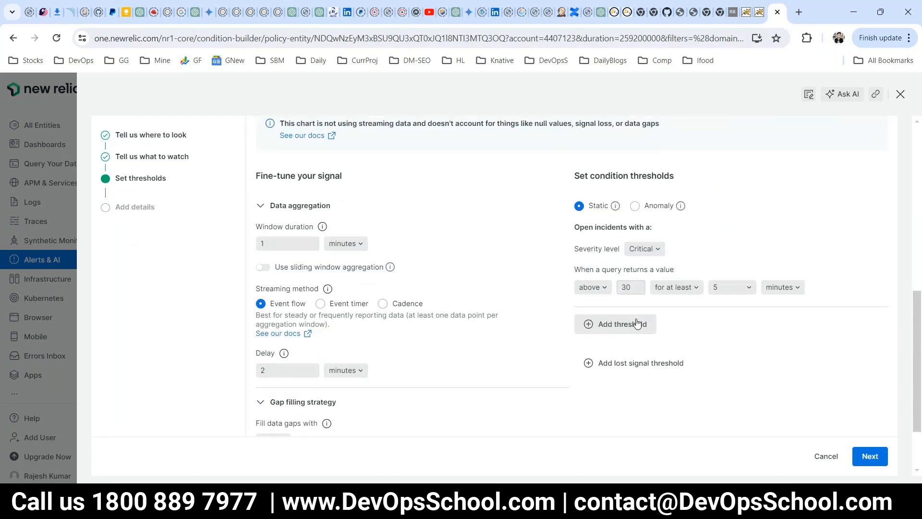
{"action": "scroll", "coordinate": [638, 322], "scroll_direction": "up", "scroll_amount": 5}
{"action": "scroll", "coordinate": [773, 417], "scroll_direction": "up", "scroll_amount": 4}
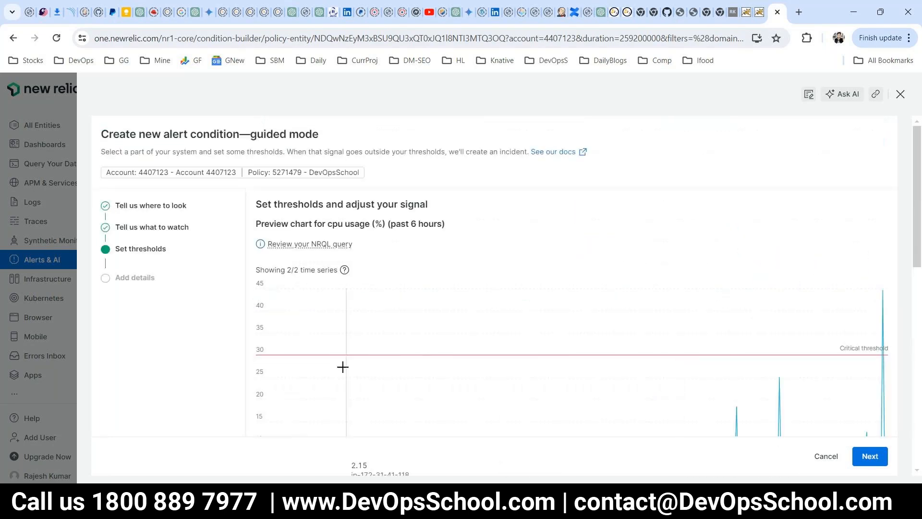
{"action": "scroll", "coordinate": [341, 361], "scroll_direction": "down", "scroll_amount": 4}
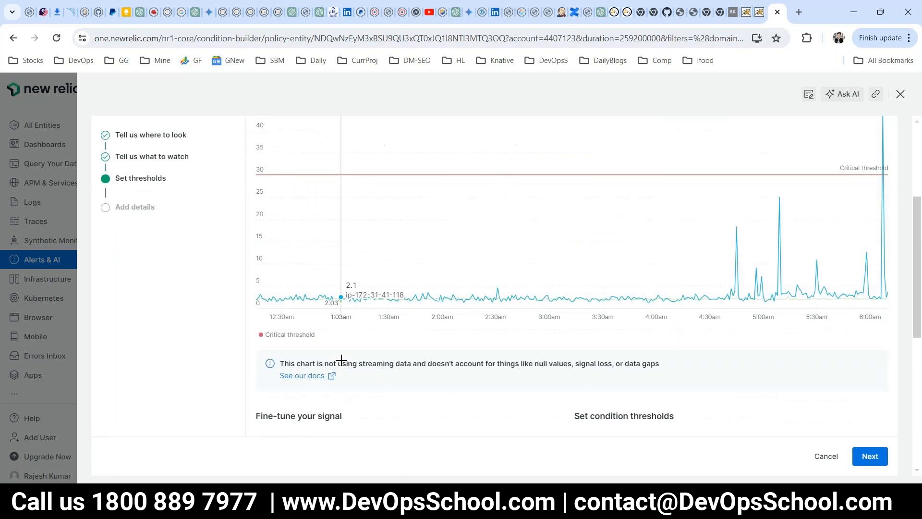
{"action": "scroll", "coordinate": [342, 361], "scroll_direction": "down", "scroll_amount": 1}
{"action": "scroll", "coordinate": [375, 364], "scroll_direction": "down", "scroll_amount": 3}
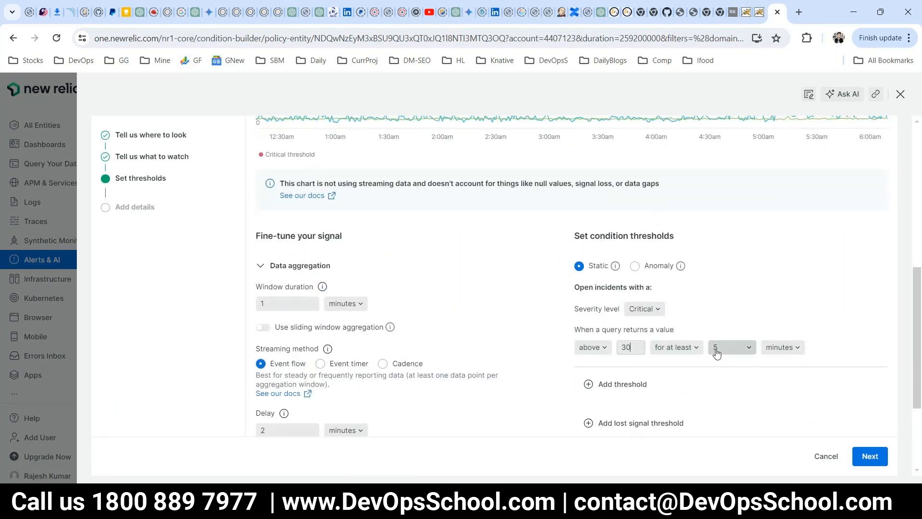
{"action": "scroll", "coordinate": [819, 436], "scroll_direction": "down", "scroll_amount": 3}
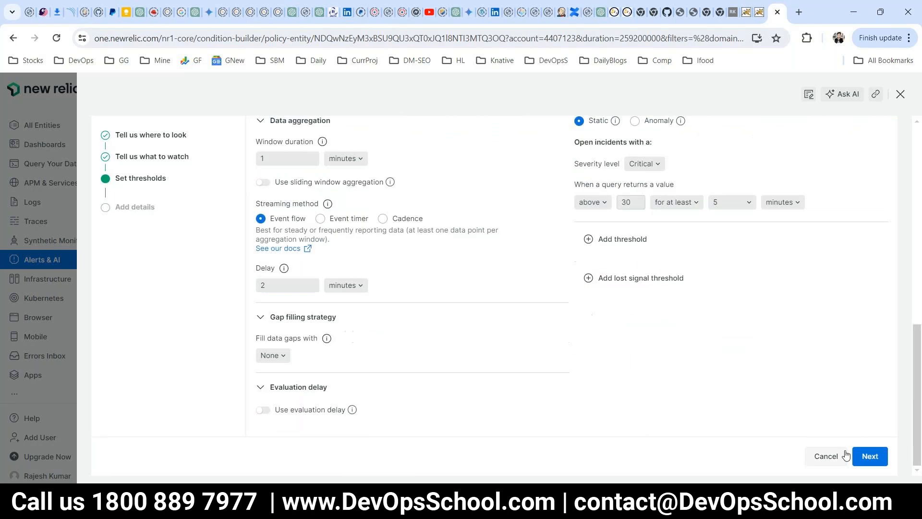
Continue to the condition details, name the alert condition CPU, save it and close its summary.
{"action": "left_click", "coordinate": [869, 455]}
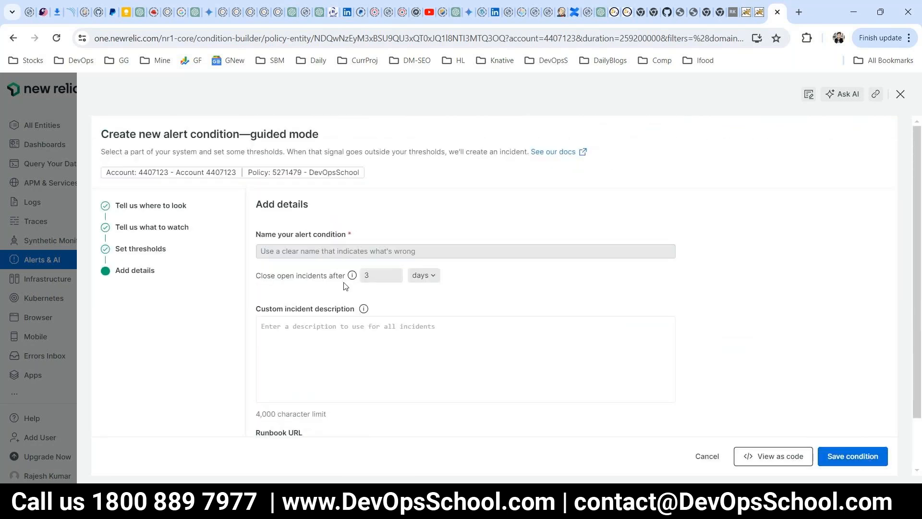
{"action": "type", "text": "CPU"}
{"action": "left_click", "coordinate": [838, 449]}
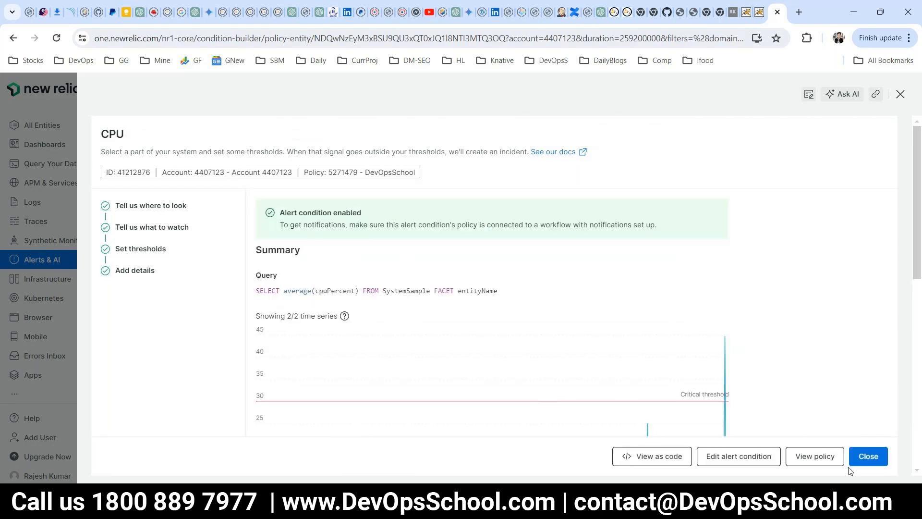
{"action": "left_click", "coordinate": [869, 457]}
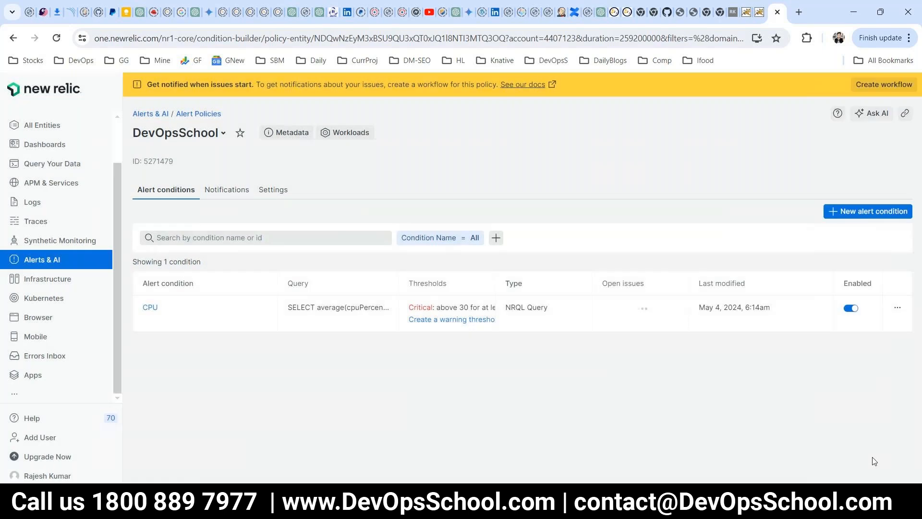
Open Issues & Activity under Alerts & AI and view the actions available for the active critical issue.
{"action": "left_click", "coordinate": [34, 264]}
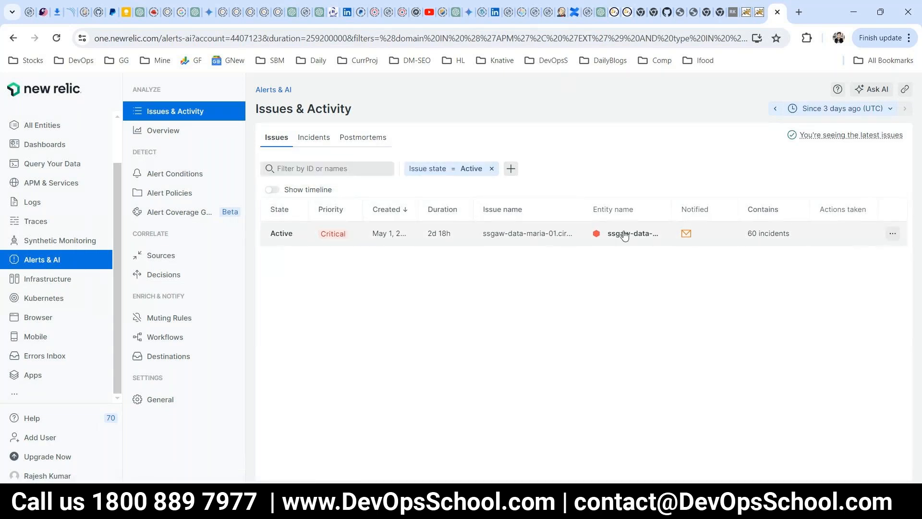
{"action": "left_click", "coordinate": [891, 234]}
{"action": "left_click", "coordinate": [890, 235]}
{"action": "left_click", "coordinate": [890, 234]}
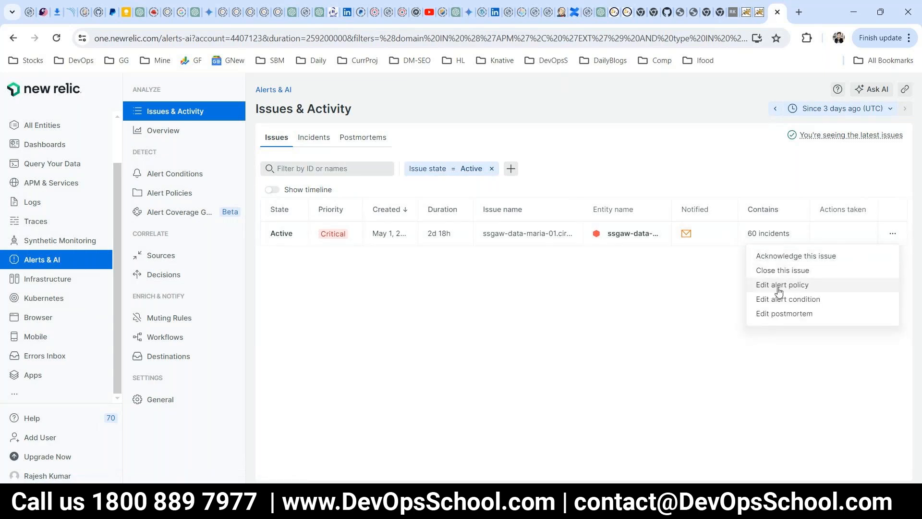
{"action": "left_click", "coordinate": [540, 329]}
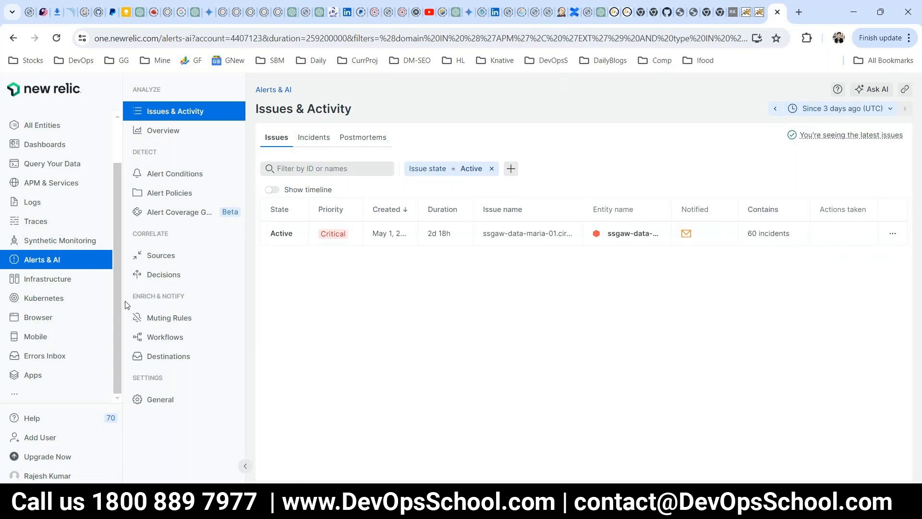
Open the dashboards list and look at the Import dashboard form for JSON code, closing it without importing anything.
{"action": "left_click", "coordinate": [46, 149]}
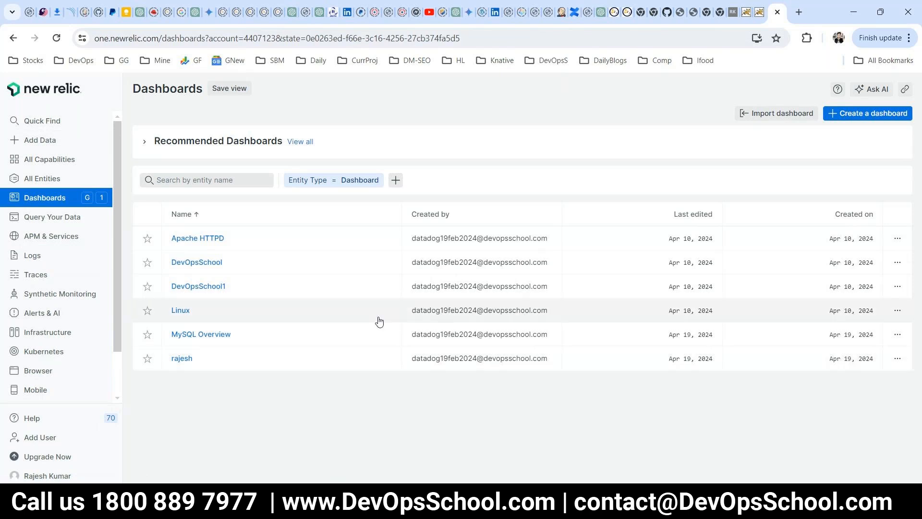
{"action": "left_click", "coordinate": [761, 116]}
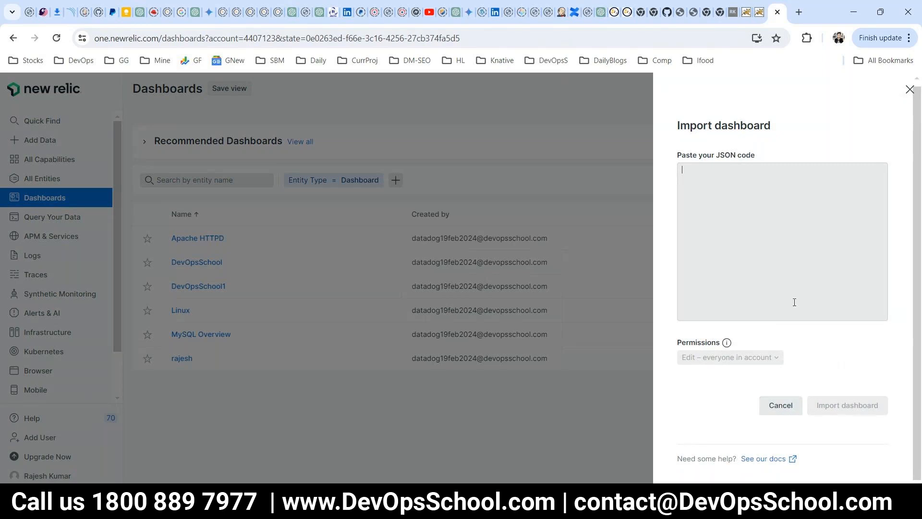
{"action": "left_click", "coordinate": [778, 408]}
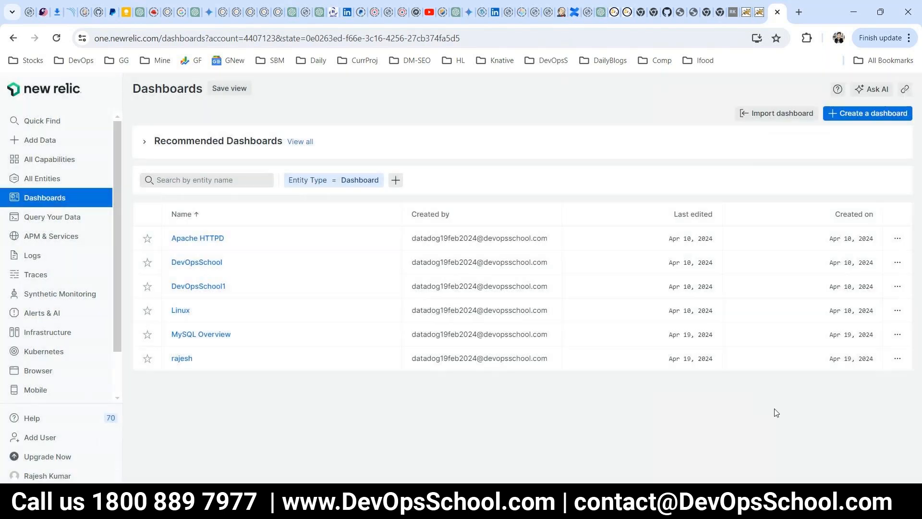
{"action": "left_click", "coordinate": [771, 115]}
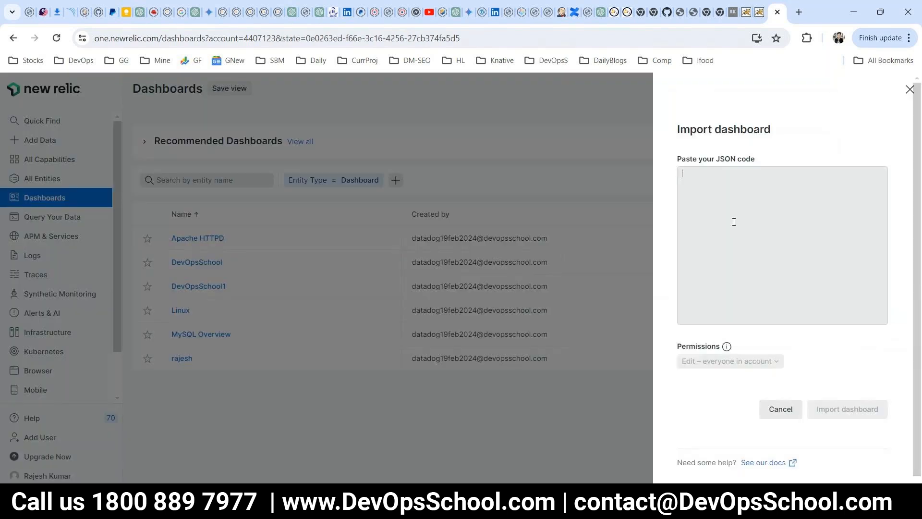
{"action": "left_click_drag", "start_coordinate": [762, 165], "coordinate": [663, 165]}
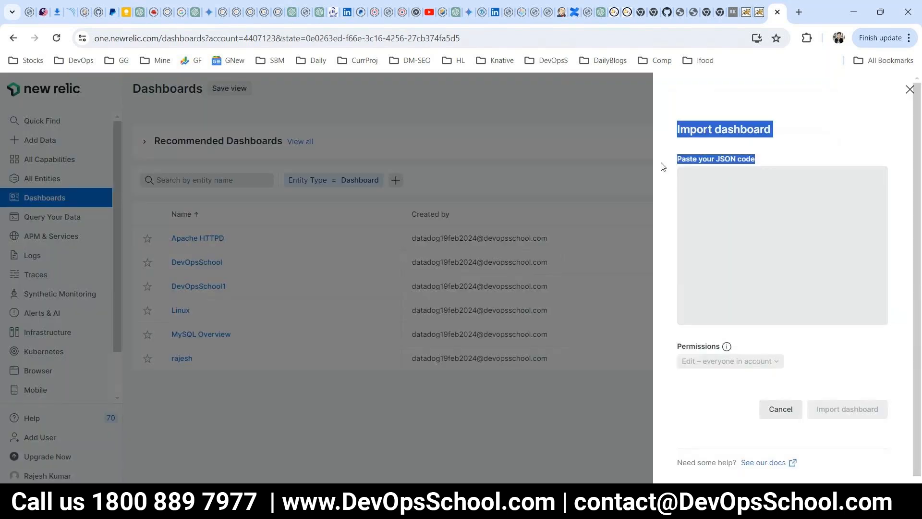
{"action": "left_click", "coordinate": [909, 91]}
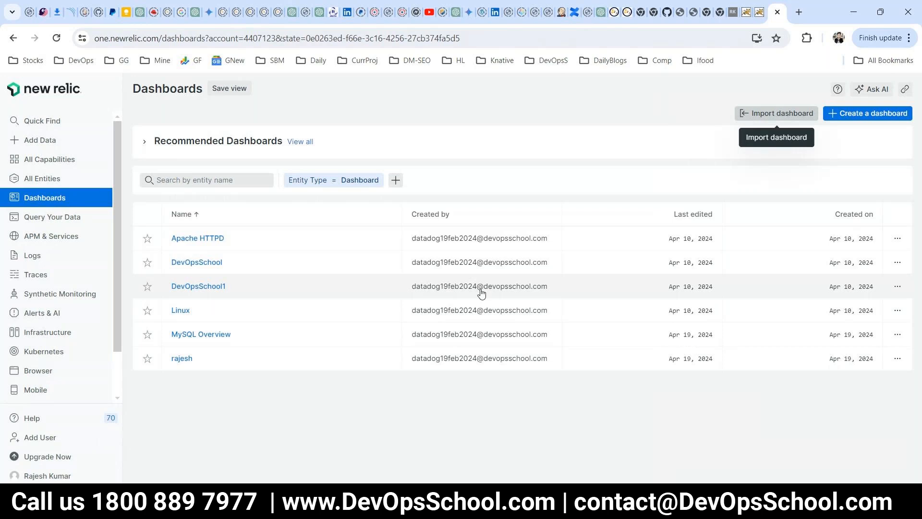
Browse the pre-built dashboards in the Add Data catalog, including the Application monitoring templates.
{"action": "left_click", "coordinate": [49, 139]}
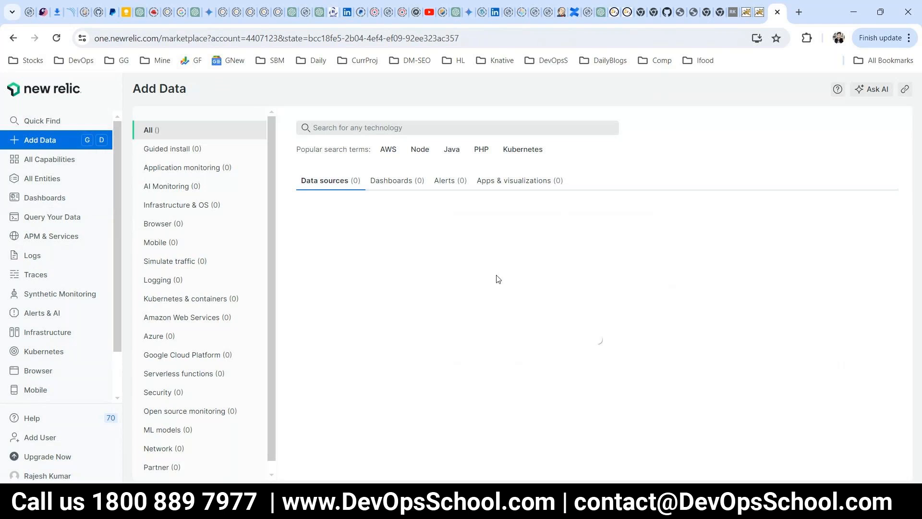
{"action": "left_click", "coordinate": [556, 183]}
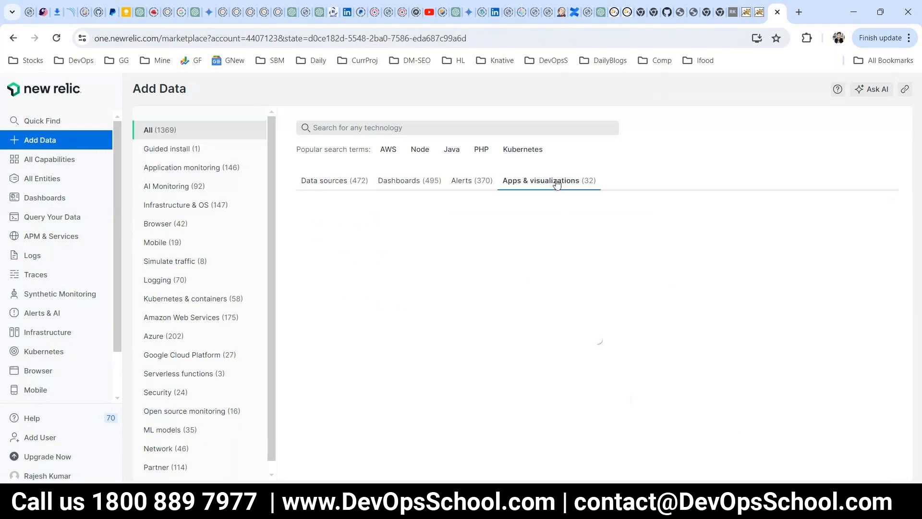
{"action": "left_click", "coordinate": [411, 181]}
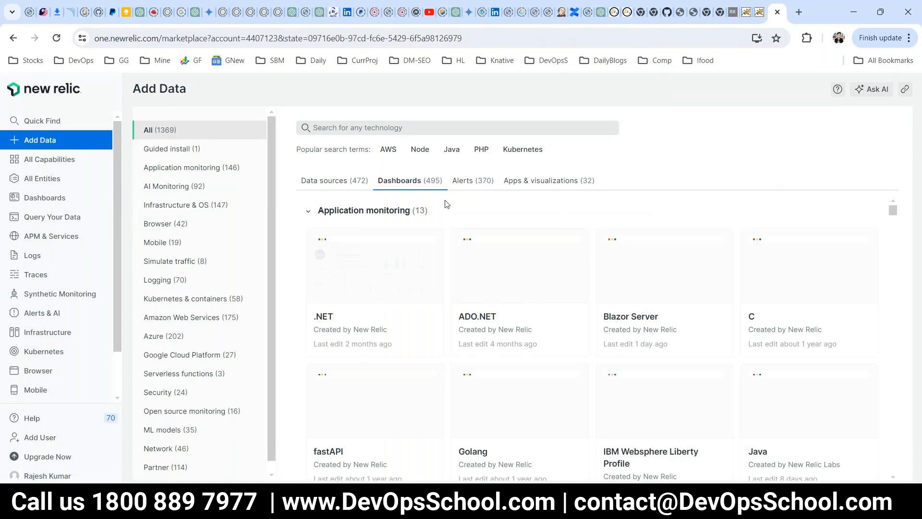
{"action": "scroll", "coordinate": [637, 326], "scroll_direction": "down", "scroll_amount": 5}
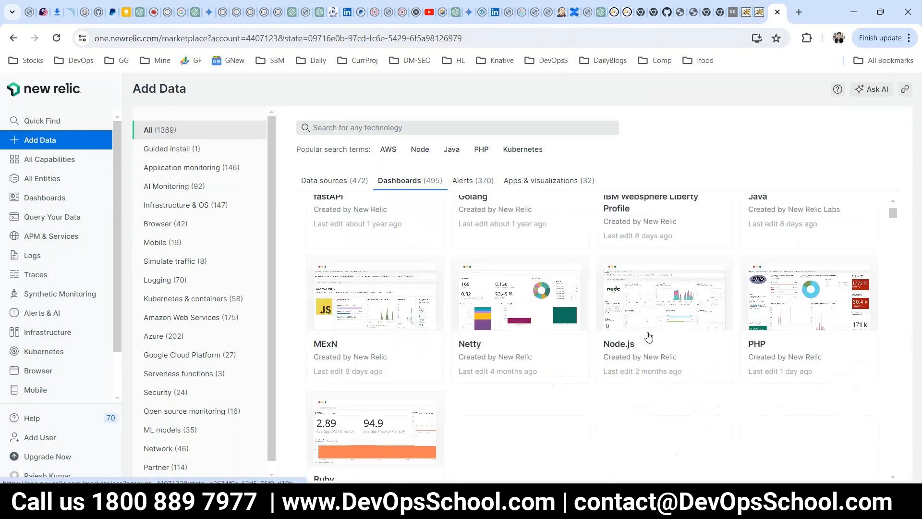
{"action": "scroll", "coordinate": [649, 337], "scroll_direction": "down", "scroll_amount": 8}
{"action": "scroll", "coordinate": [649, 337], "scroll_direction": "up", "scroll_amount": 8}
{"action": "scroll", "coordinate": [648, 337], "scroll_direction": "up", "scroll_amount": 10}
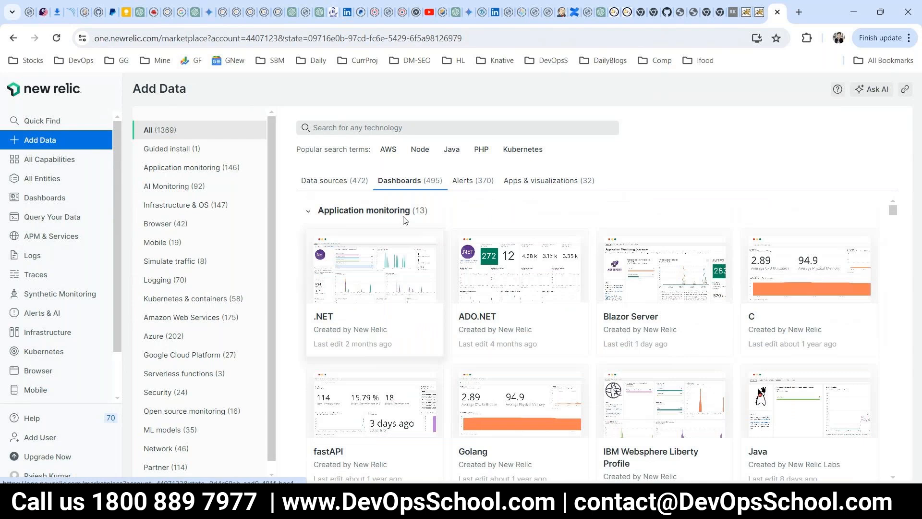
{"action": "scroll", "coordinate": [627, 402], "scroll_direction": "down", "scroll_amount": 5}
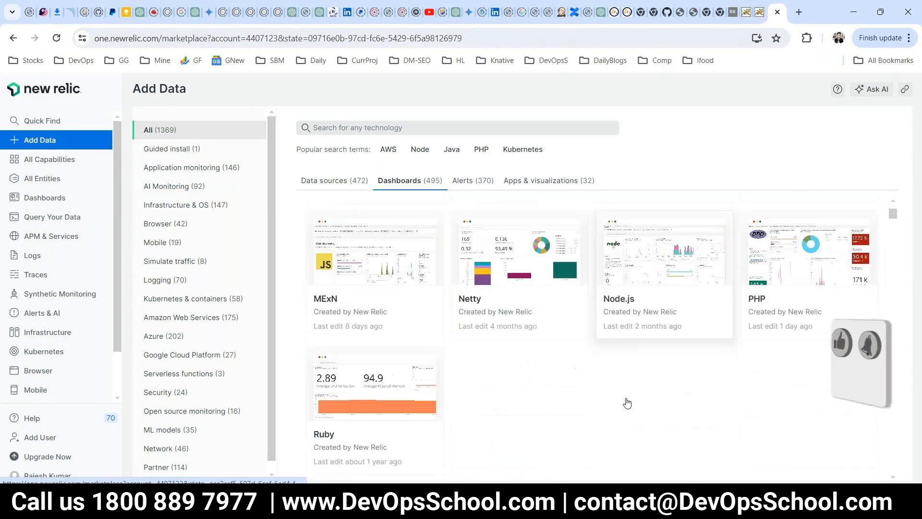
{"action": "scroll", "coordinate": [627, 403], "scroll_direction": "down", "scroll_amount": 2}
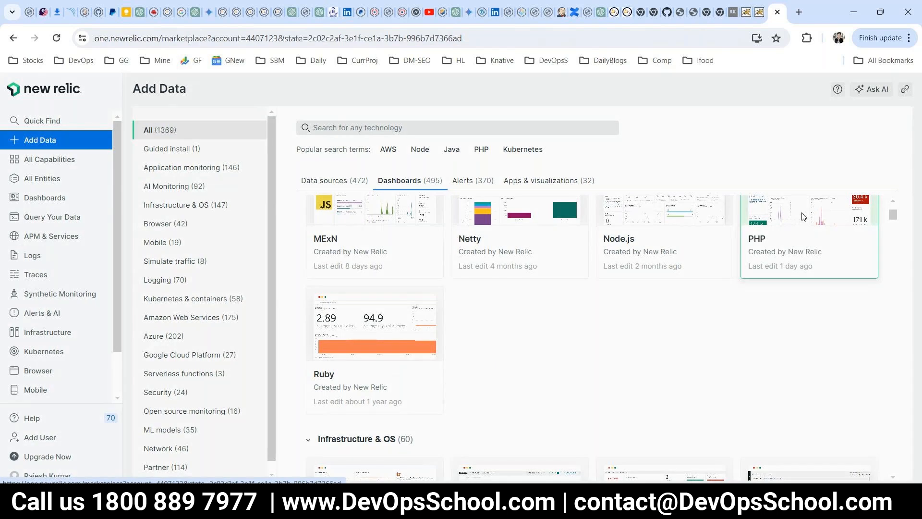
Deploy the pre-built PHP dashboard, marking its PHP data source setup as done, and view the dashboard.
{"action": "left_click", "coordinate": [803, 217]}
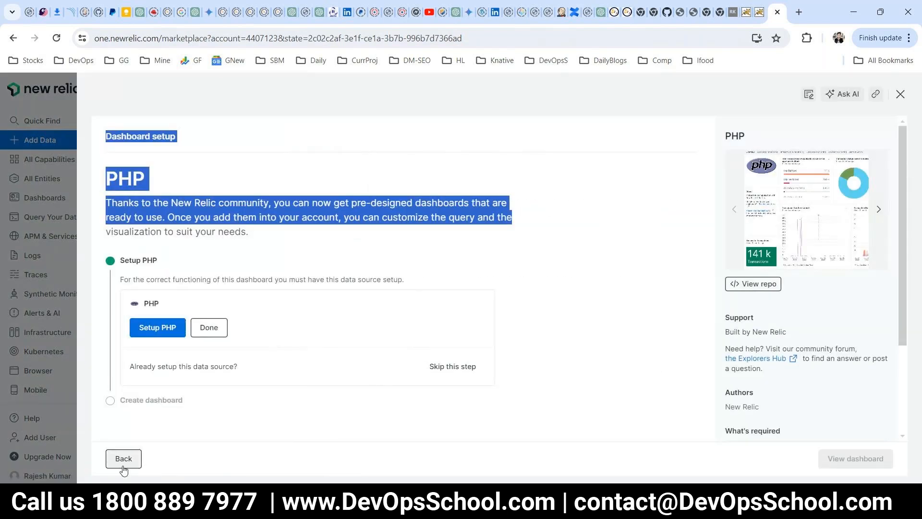
{"action": "left_click", "coordinate": [207, 332]}
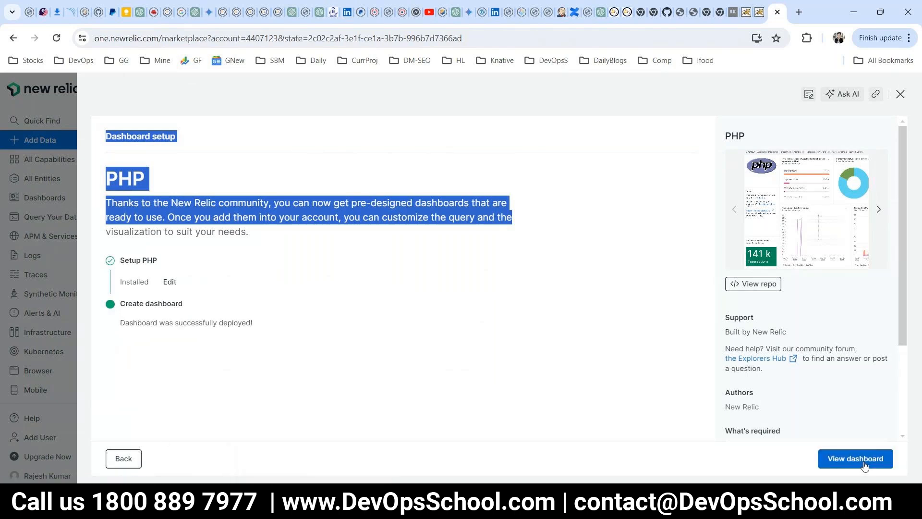
{"action": "left_click", "coordinate": [863, 463]}
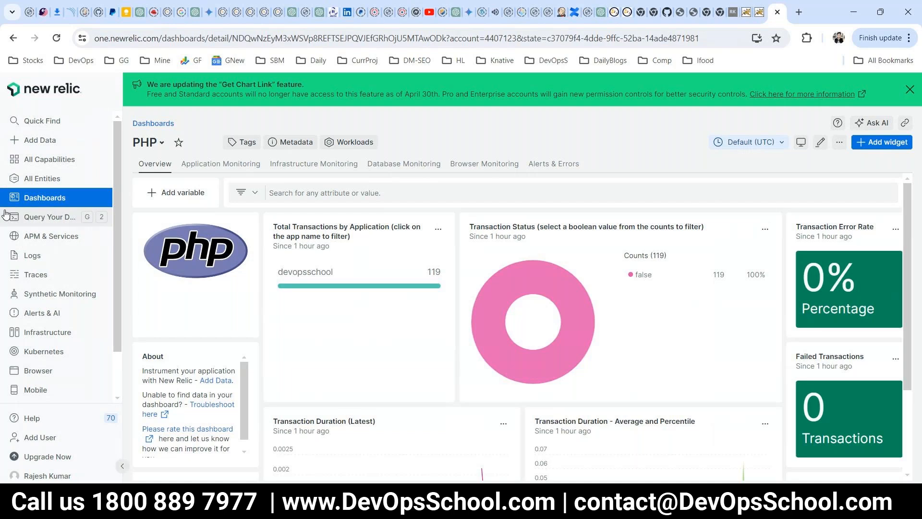
Return to the dashboards list and create a new dashboard from scratch named DevOps SRE.
{"action": "left_click", "coordinate": [33, 205]}
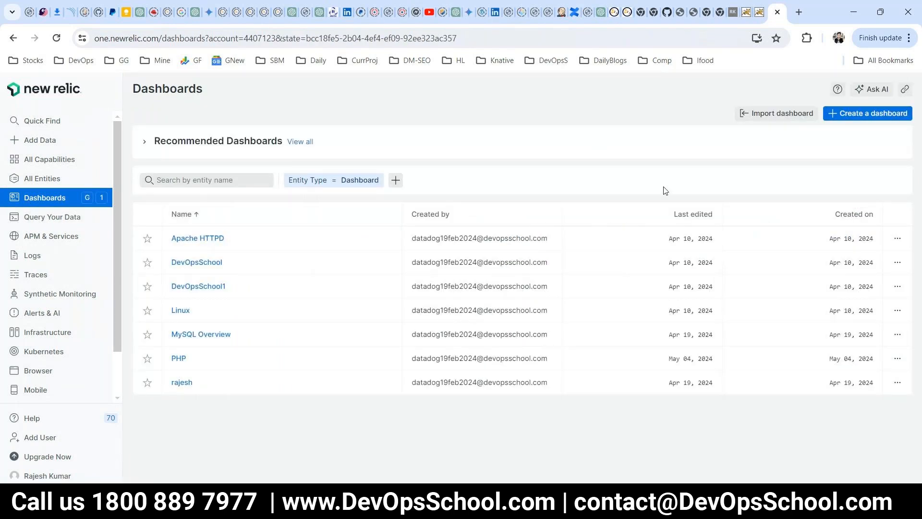
{"action": "left_click", "coordinate": [859, 116]}
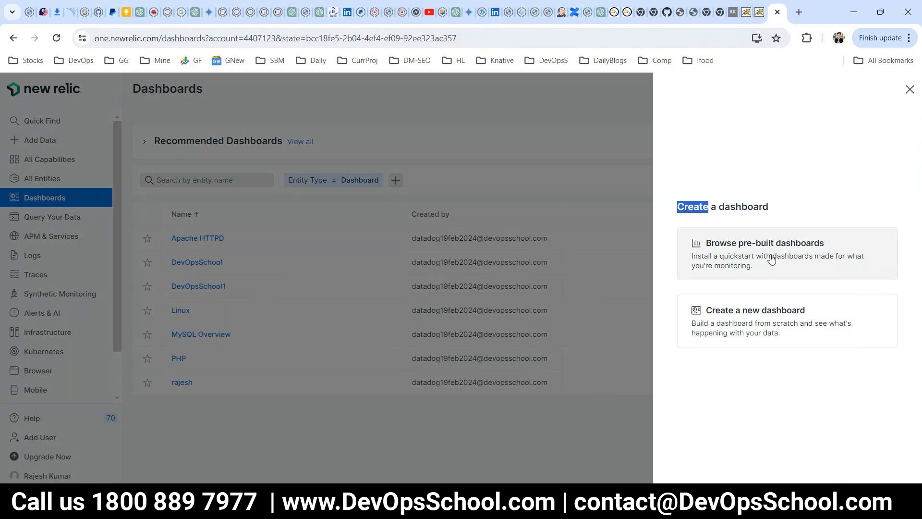
{"action": "left_click", "coordinate": [733, 331]}
{"action": "left_click", "coordinate": [730, 255]}
{"action": "type", "text": "Dwev"}
{"action": "key", "text": "BackSpace"}
{"action": "key", "text": "BackSpace"}
{"action": "type", "text": "e"}
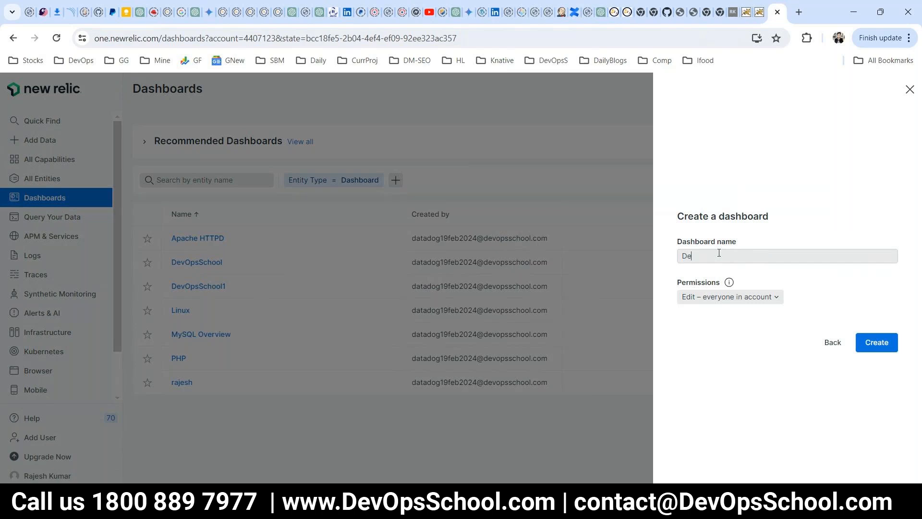
{"action": "type", "text": "vOps SRE"}
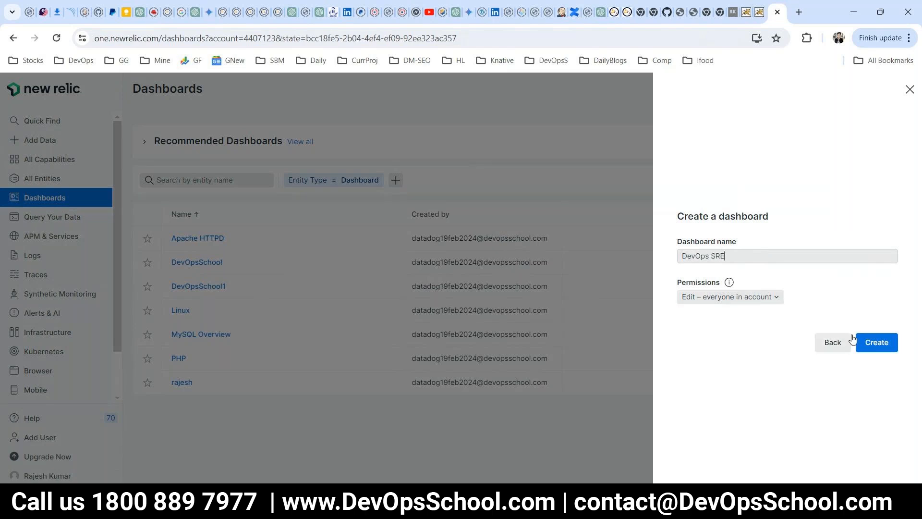
{"action": "left_click", "coordinate": [866, 341]}
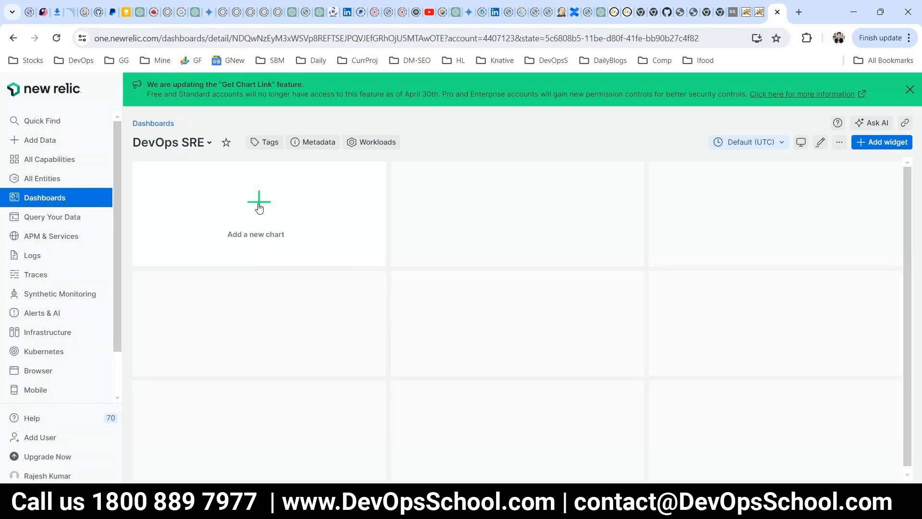
{"action": "left_click", "coordinate": [258, 205]}
{"action": "left_click", "coordinate": [272, 206]}
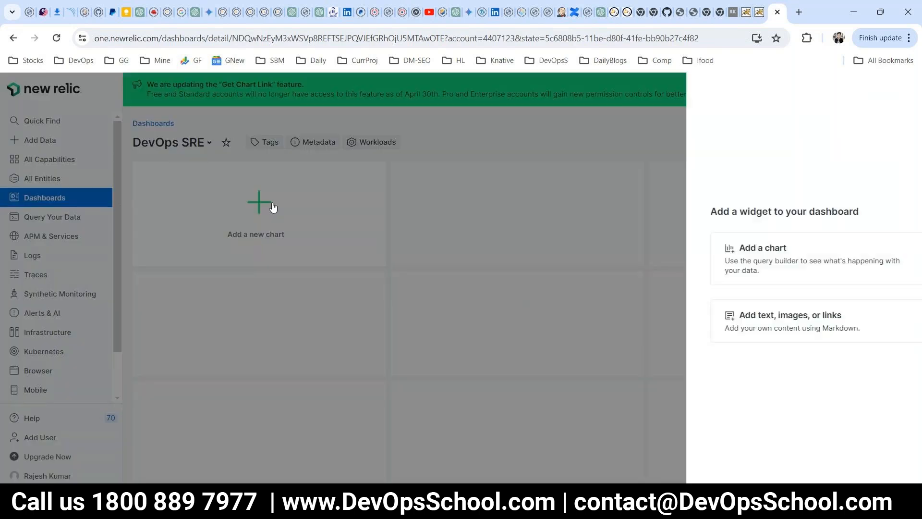
{"action": "left_click", "coordinate": [721, 258]}
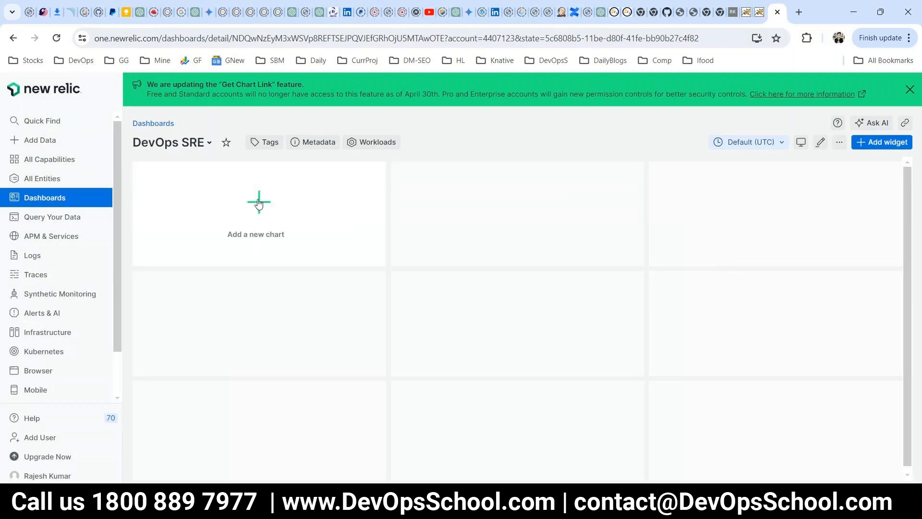
{"action": "left_click", "coordinate": [258, 202]}
{"action": "left_click", "coordinate": [717, 250]}
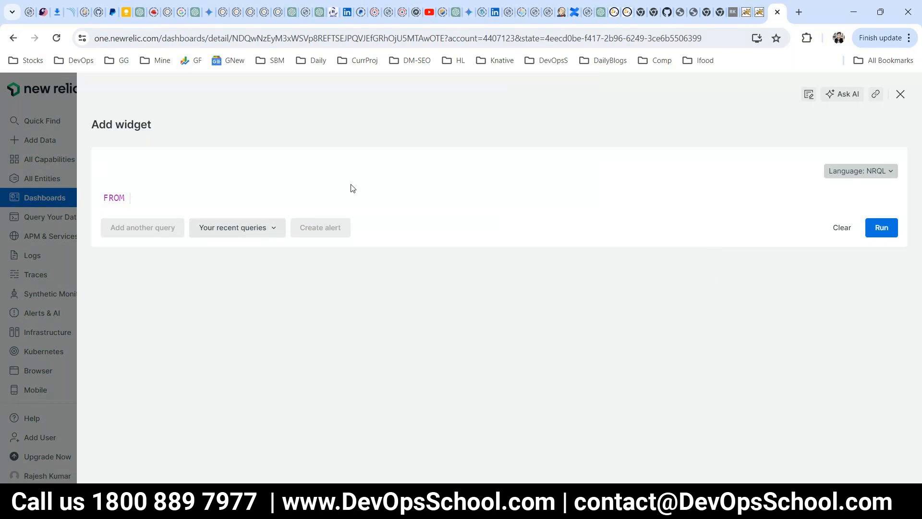
{"action": "left_click", "coordinate": [156, 39]}
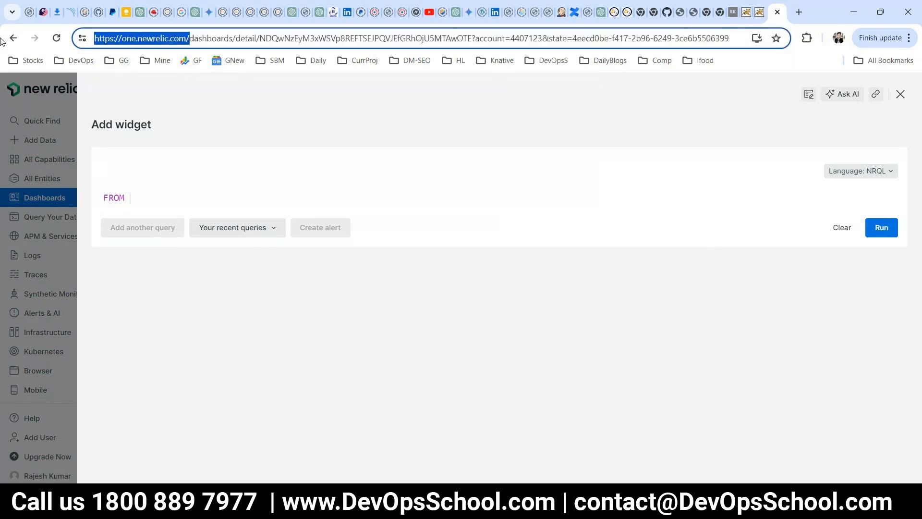
{"action": "left_click", "coordinate": [797, 12]}
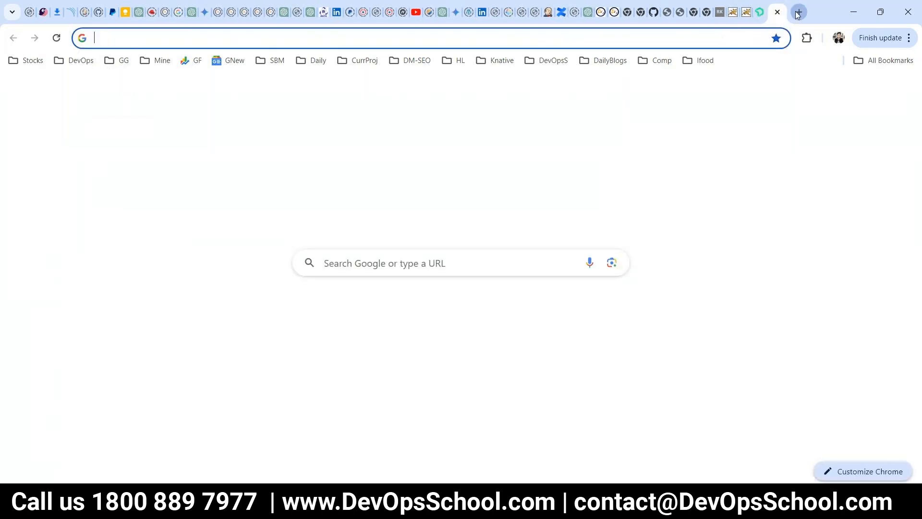
{"action": "type", "text": "one.newrelic.com"}
{"action": "key", "text": "Return"}
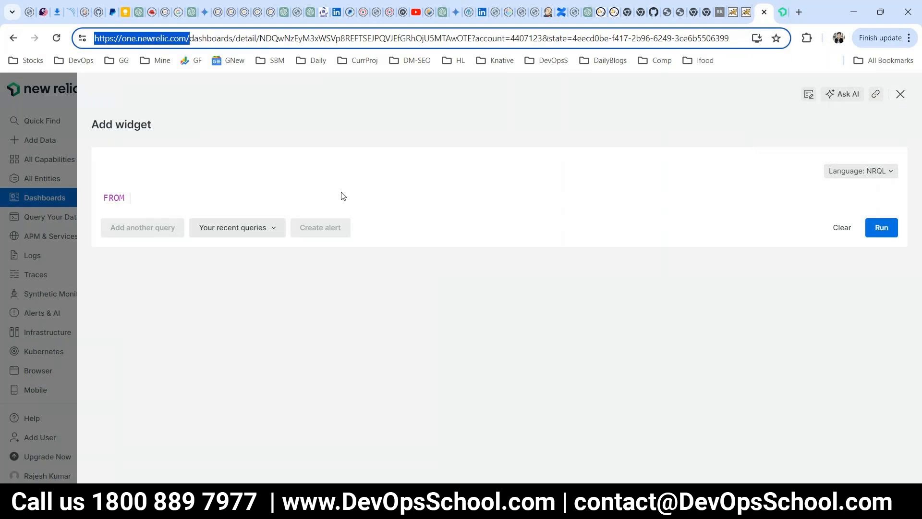
{"action": "left_click", "coordinate": [881, 177]}
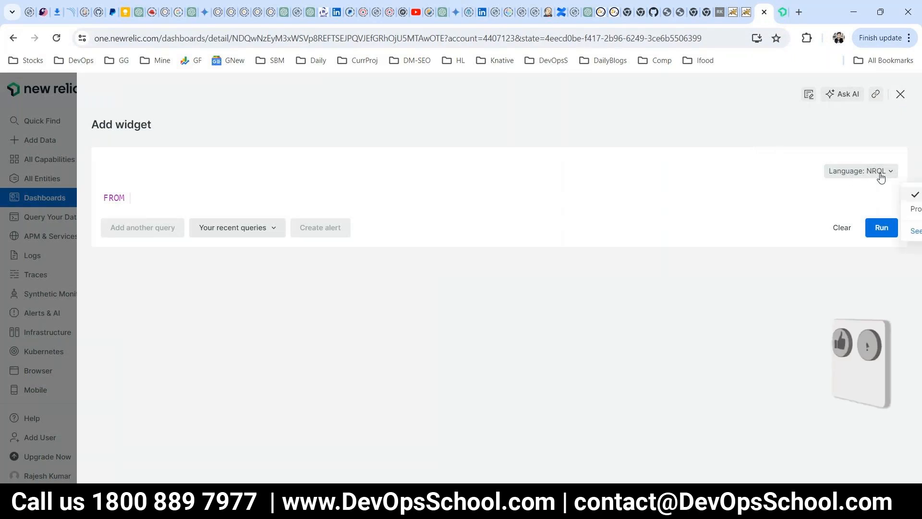
{"action": "left_click", "coordinate": [773, 195]}
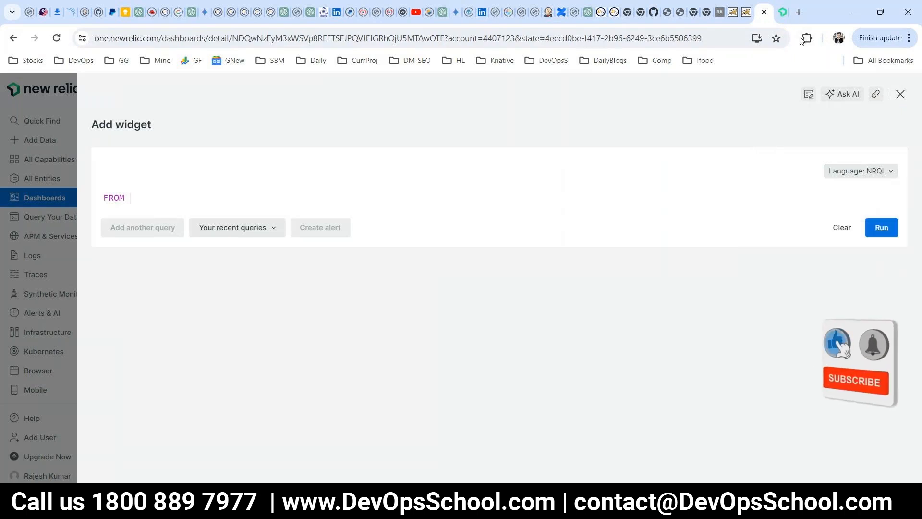
{"action": "middle_click", "coordinate": [781, 20]}
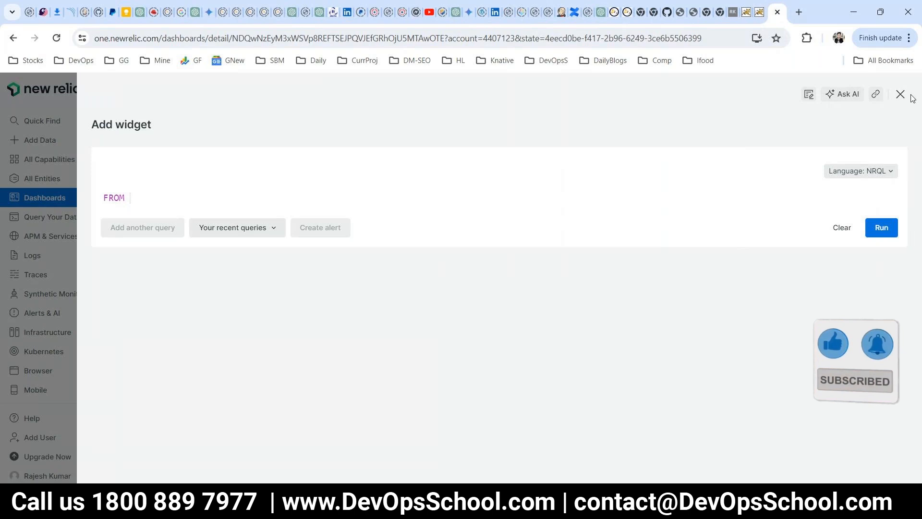
{"action": "left_click", "coordinate": [901, 94]}
Search the metrics in Query Your Data for cpu and chart the host.cpuPercent metric.
{"action": "left_click", "coordinate": [52, 224]}
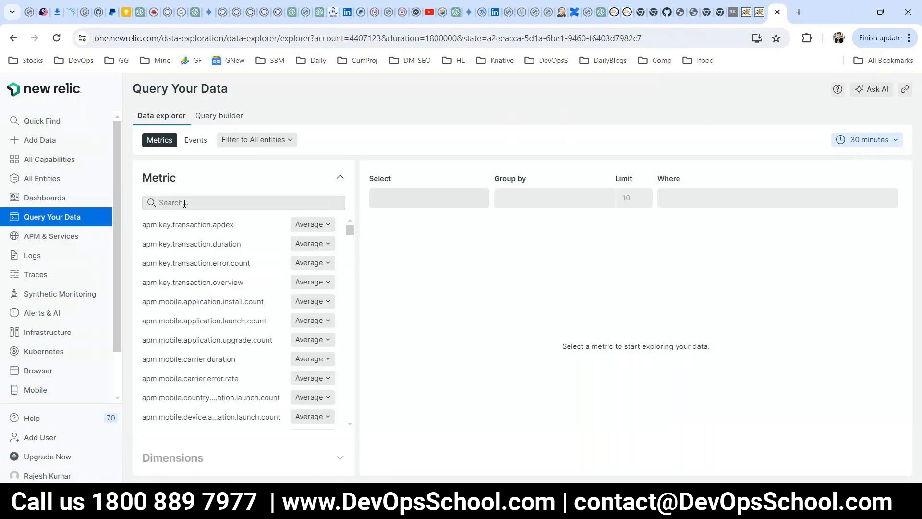
{"action": "type", "text": "cpu"}
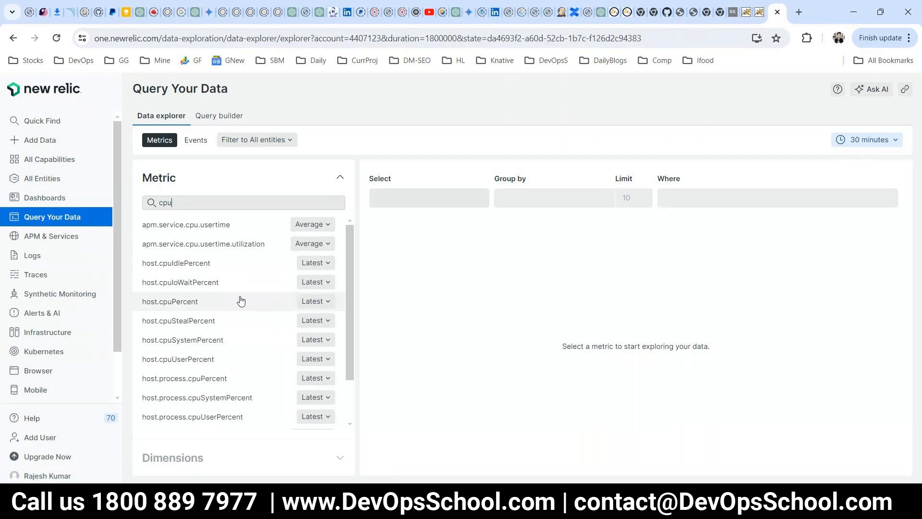
{"action": "left_click", "coordinate": [176, 302]}
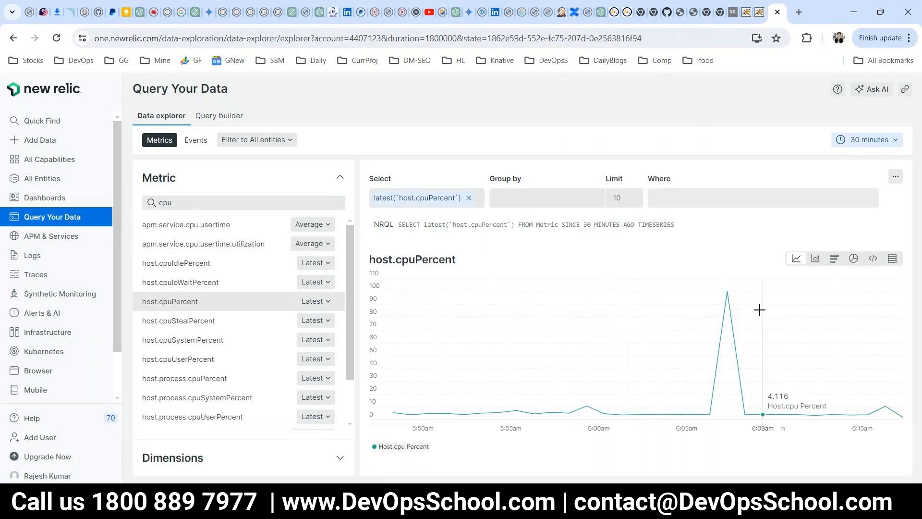
Compare the host.cpuPercent chart as area, bar and pie visualizations, ending on the area view.
{"action": "left_click", "coordinate": [816, 260]}
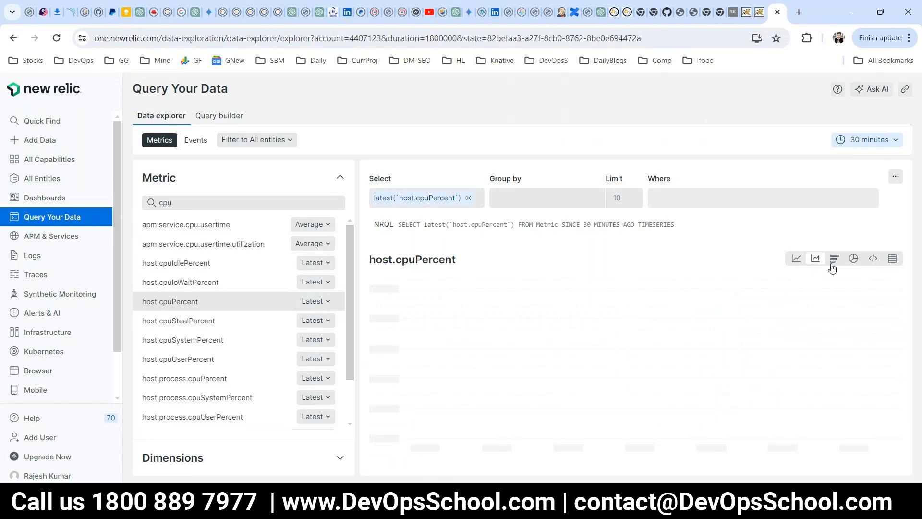
{"action": "left_click", "coordinate": [833, 264]}
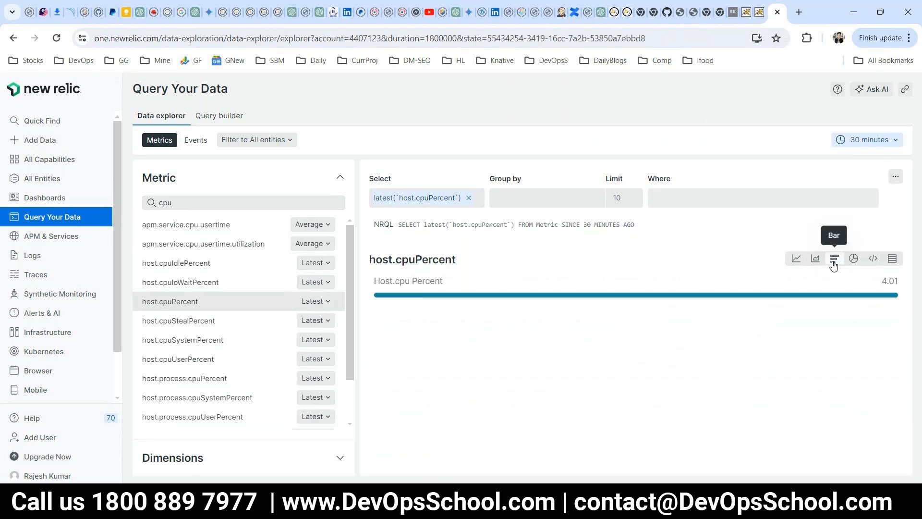
{"action": "left_click", "coordinate": [853, 260]}
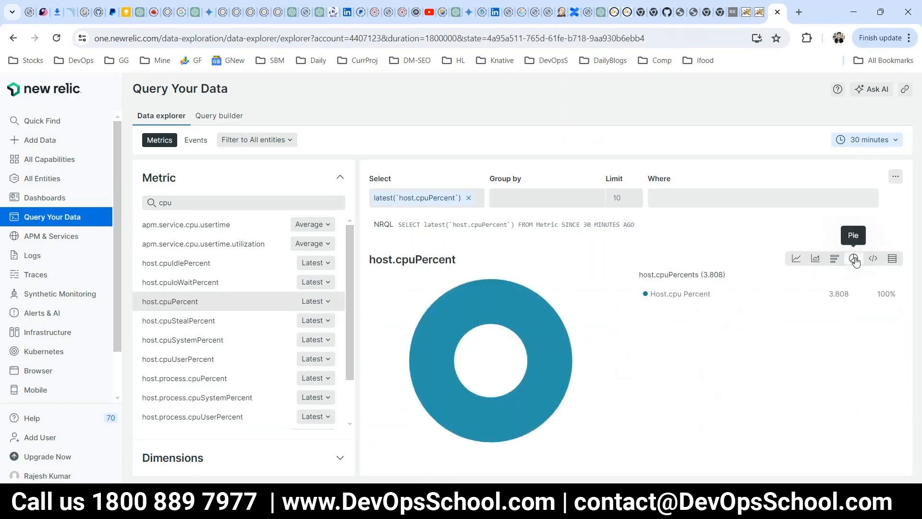
{"action": "left_click", "coordinate": [835, 262]}
{"action": "left_click", "coordinate": [815, 260]}
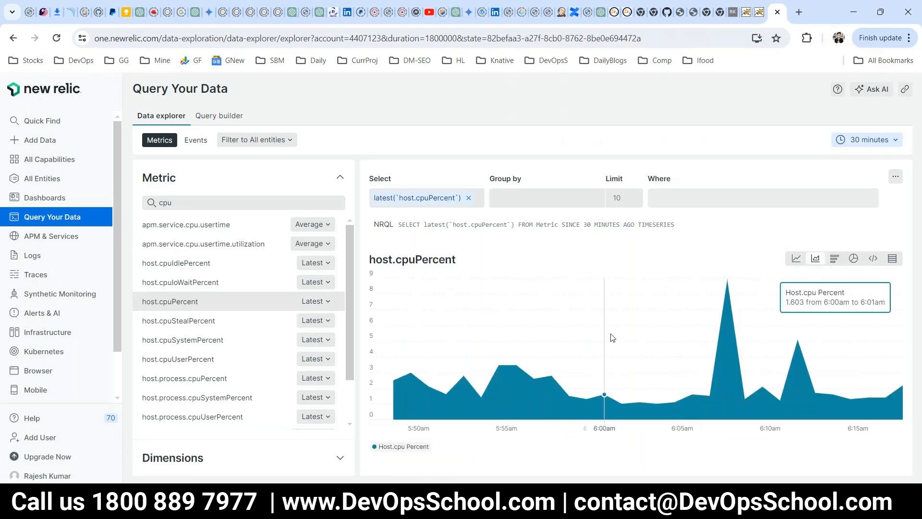
Open the host.cpuPercent query in the query builder and select its full NRQL text.
{"action": "left_click", "coordinate": [221, 118]}
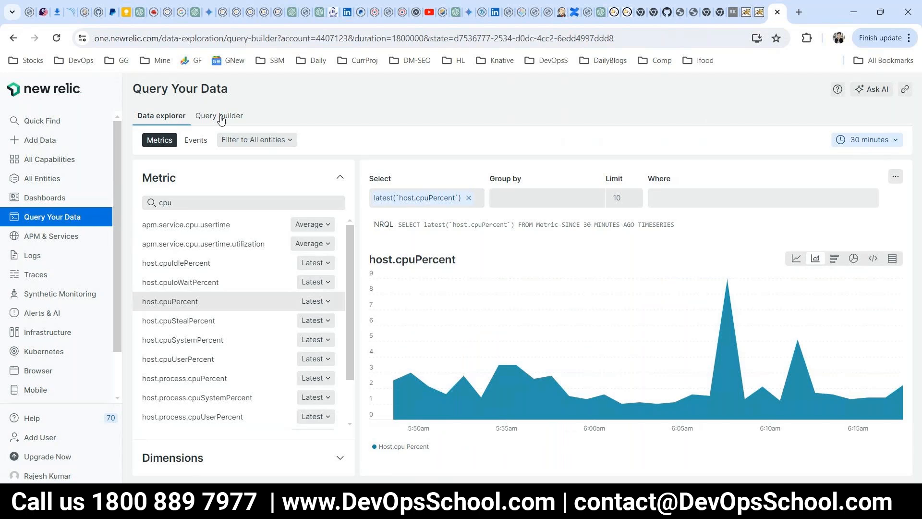
{"action": "left_click", "coordinate": [221, 117]}
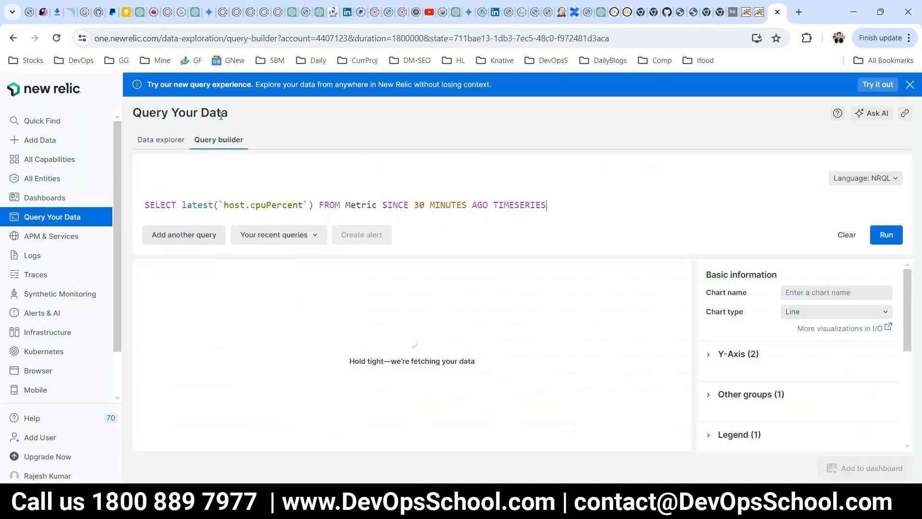
{"action": "left_click_drag", "start_coordinate": [553, 208], "coordinate": [143, 205]}
{"action": "left_click_drag", "start_coordinate": [143, 205], "coordinate": [625, 204]}
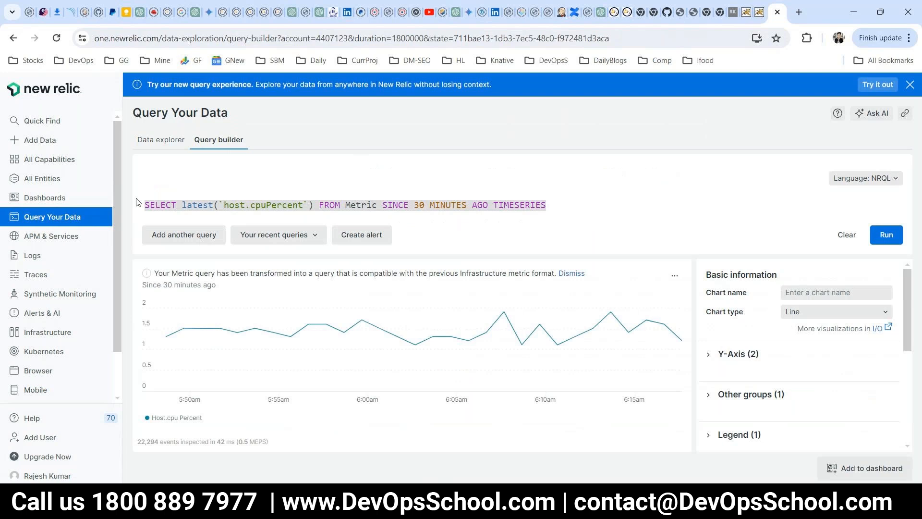
{"action": "left_click", "coordinate": [747, 13]}
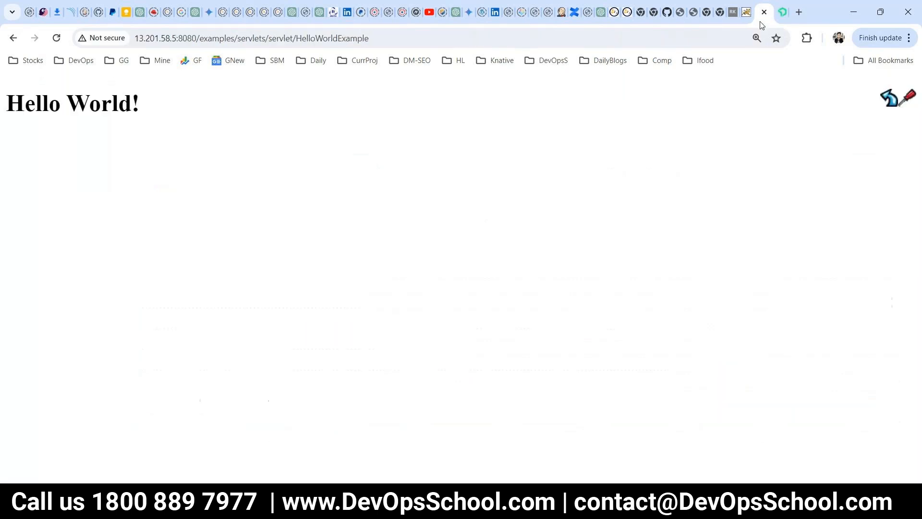
{"action": "left_click", "coordinate": [752, 14]}
{"action": "left_click", "coordinate": [751, 13]}
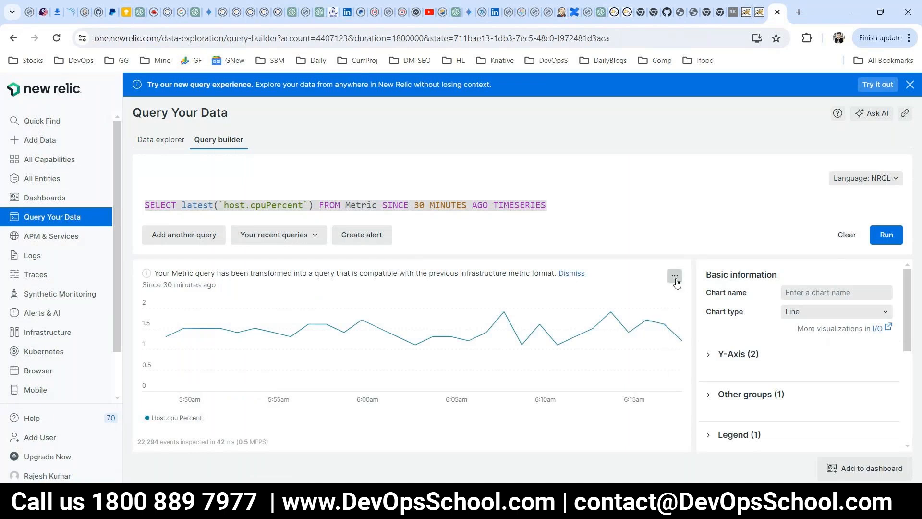
Run the host.cpuPercent query again in the query builder.
{"action": "left_click", "coordinate": [674, 276]}
{"action": "left_click", "coordinate": [659, 230]}
{"action": "left_click", "coordinate": [879, 241]}
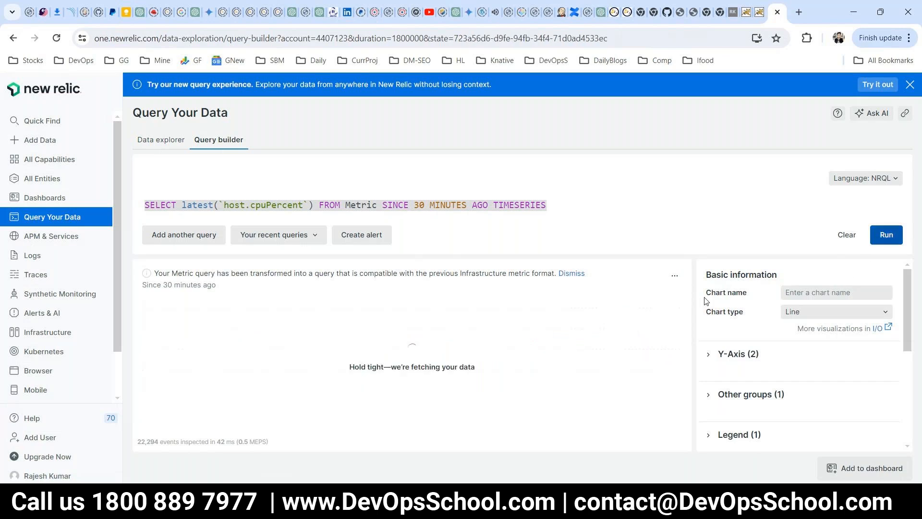
Start adding the CPU chart to a dashboard with widget title SRE, searching for sre and choosing the DevOps SRE dashboard.
{"action": "left_click", "coordinate": [863, 474]}
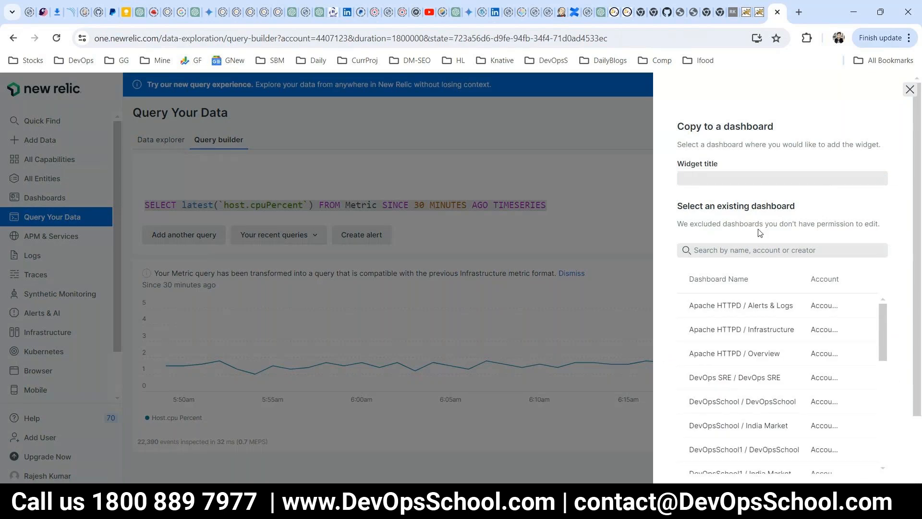
{"action": "left_click", "coordinate": [694, 182]}
{"action": "type", "text": "SRE"}
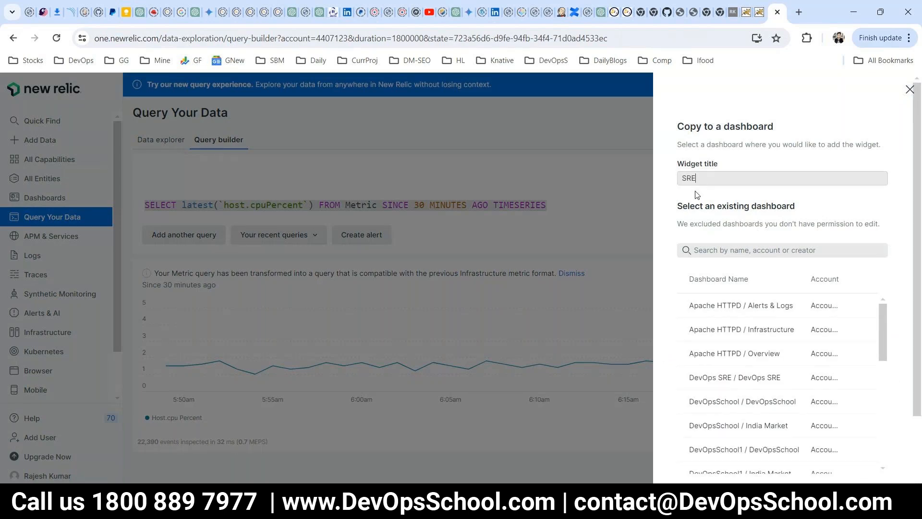
{"action": "key", "text": "ctrl+a"}
{"action": "scroll", "coordinate": [763, 235], "scroll_direction": "down", "scroll_amount": 3}
{"action": "left_click", "coordinate": [716, 172]}
{"action": "type", "text": "sre"}
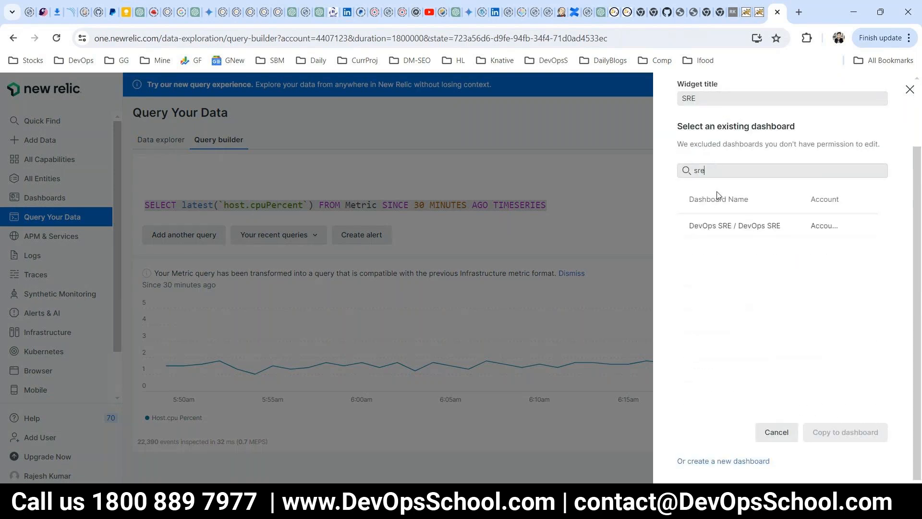
{"action": "left_click", "coordinate": [718, 225]}
Change the widget title to CPU, copy the chart to the chosen dashboard, and view it there.
{"action": "scroll", "coordinate": [704, 154], "scroll_direction": "up", "scroll_amount": 2}
{"action": "left_click_drag", "start_coordinate": [697, 158], "coordinate": [652, 156]}
{"action": "type", "text": "CPU"}
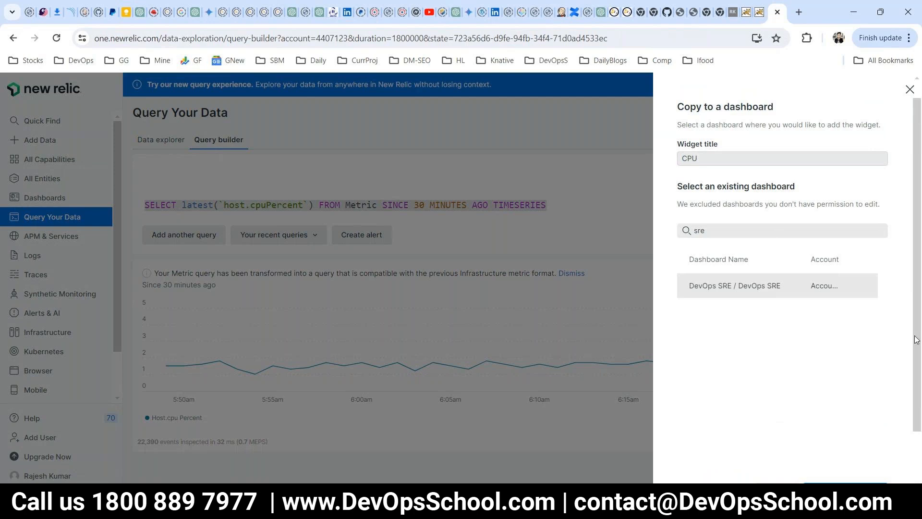
{"action": "scroll", "coordinate": [917, 339], "scroll_direction": "down", "scroll_amount": 2}
{"action": "left_click", "coordinate": [852, 429]}
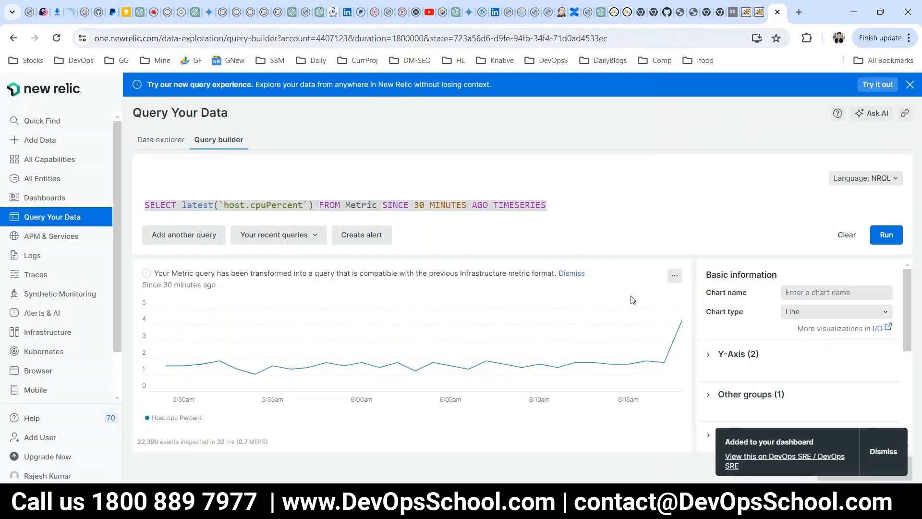
{"action": "left_click", "coordinate": [757, 457]}
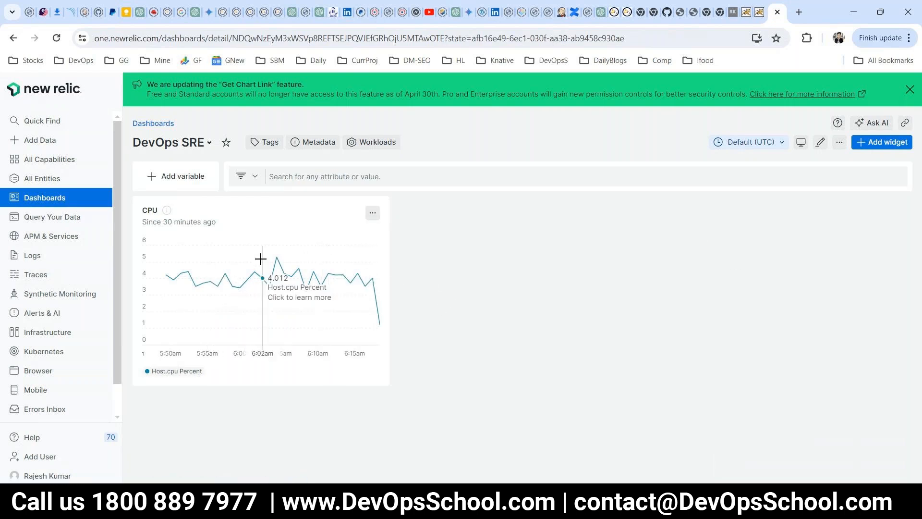
Copy the Web transactions time chart from the devopsschool APM service summary to the DevOps SRE dashboard.
{"action": "left_click", "coordinate": [46, 237]}
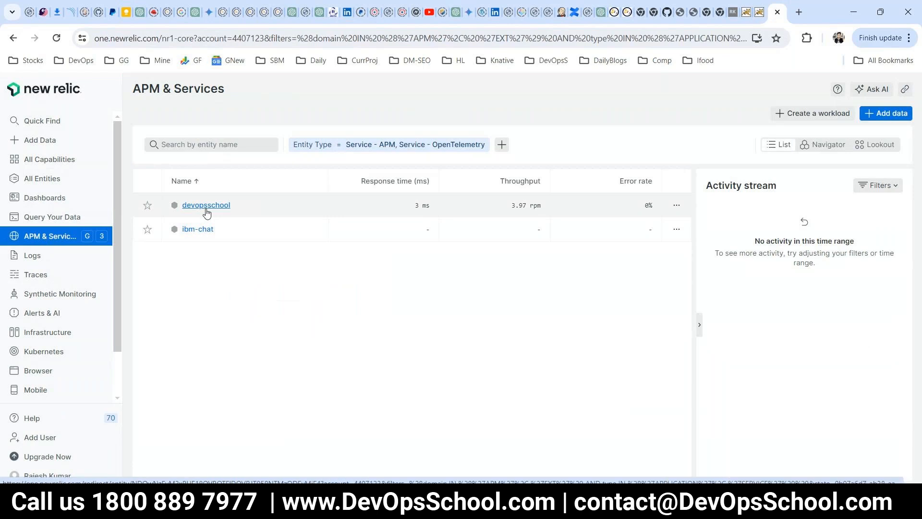
{"action": "left_click", "coordinate": [206, 205]}
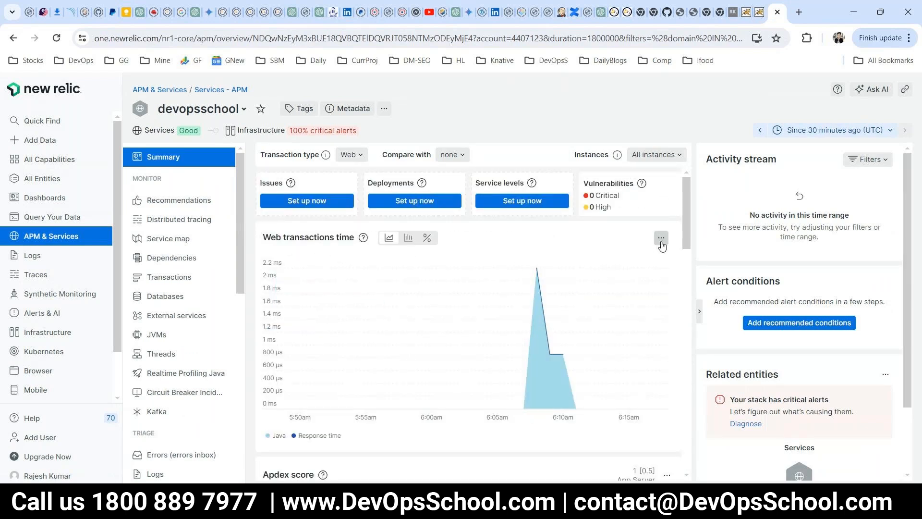
{"action": "left_click", "coordinate": [661, 240]}
{"action": "left_click", "coordinate": [616, 337]}
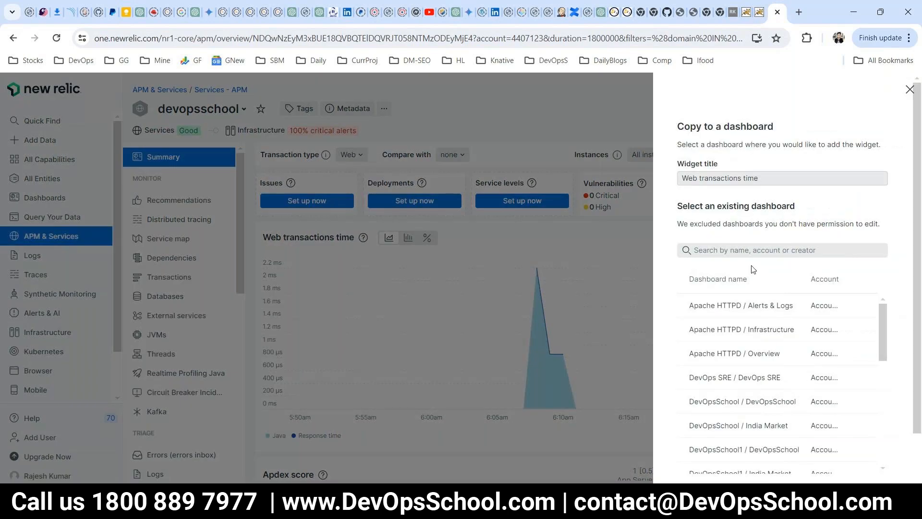
{"action": "left_click", "coordinate": [714, 256]}
{"action": "type", "text": "sre"}
{"action": "left_click", "coordinate": [735, 306]}
{"action": "scroll", "coordinate": [831, 380], "scroll_direction": "down", "scroll_amount": 2}
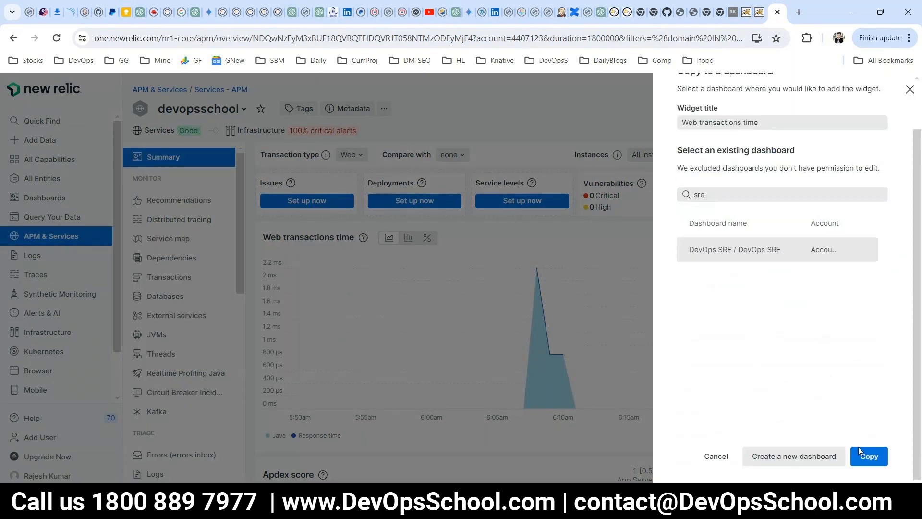
{"action": "left_click", "coordinate": [867, 455]}
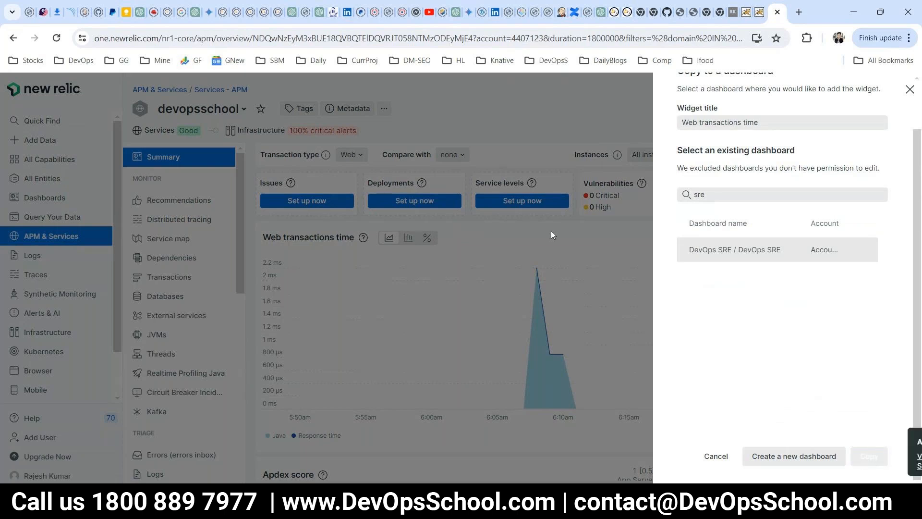
Search all logs for error.
{"action": "left_click", "coordinate": [44, 257]}
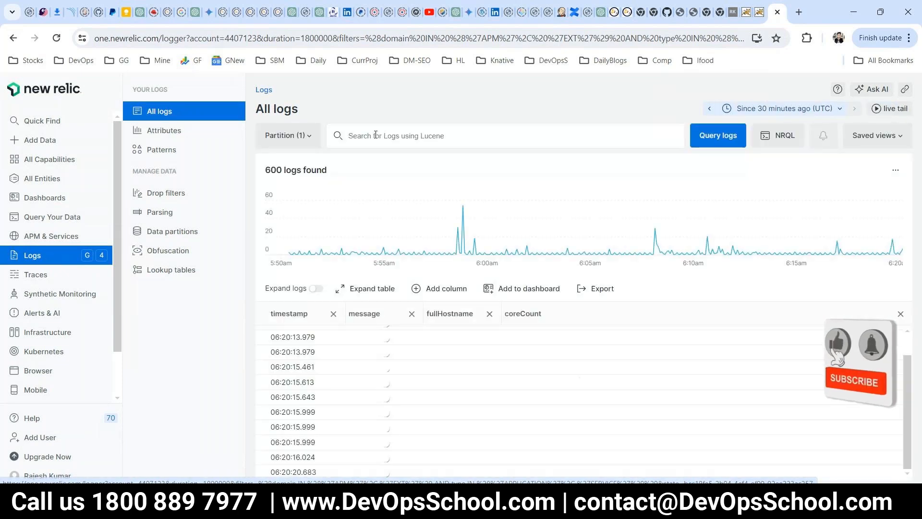
{"action": "left_click", "coordinate": [375, 135]}
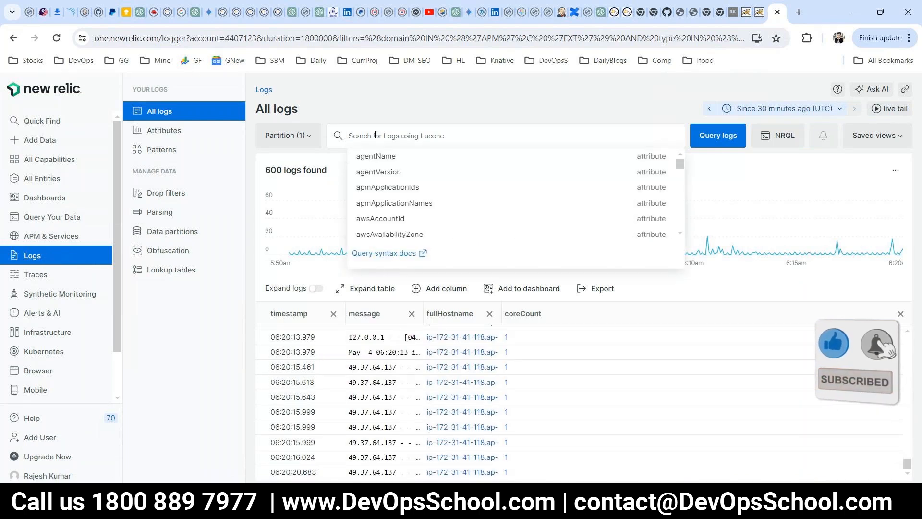
{"action": "type", "text": "er"}
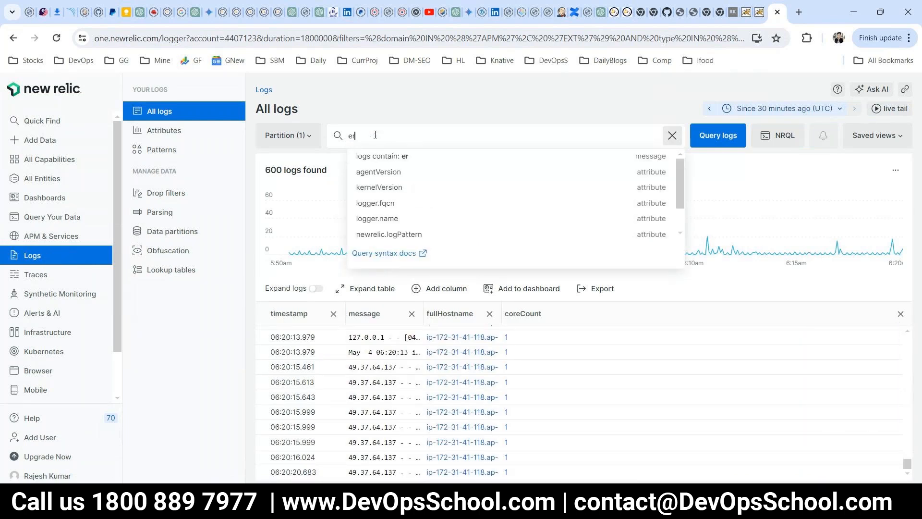
{"action": "type", "text": "ror"}
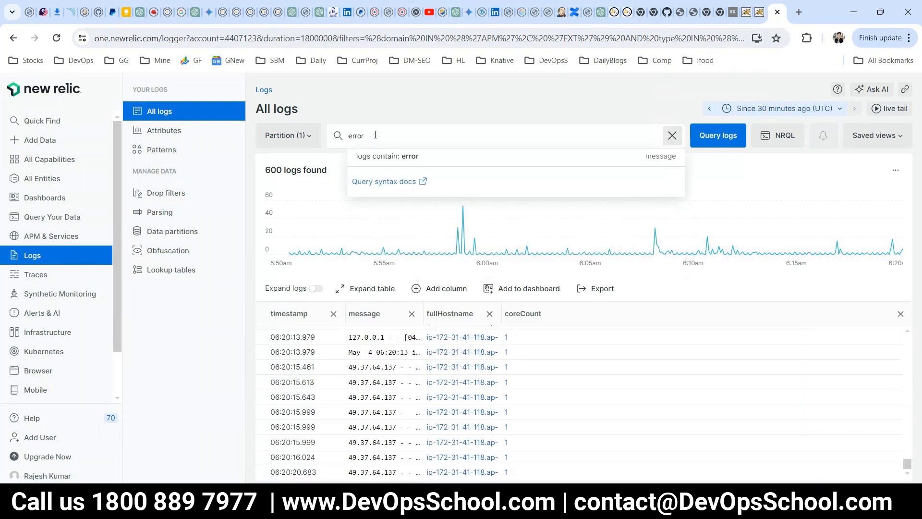
{"action": "key", "text": "Return"}
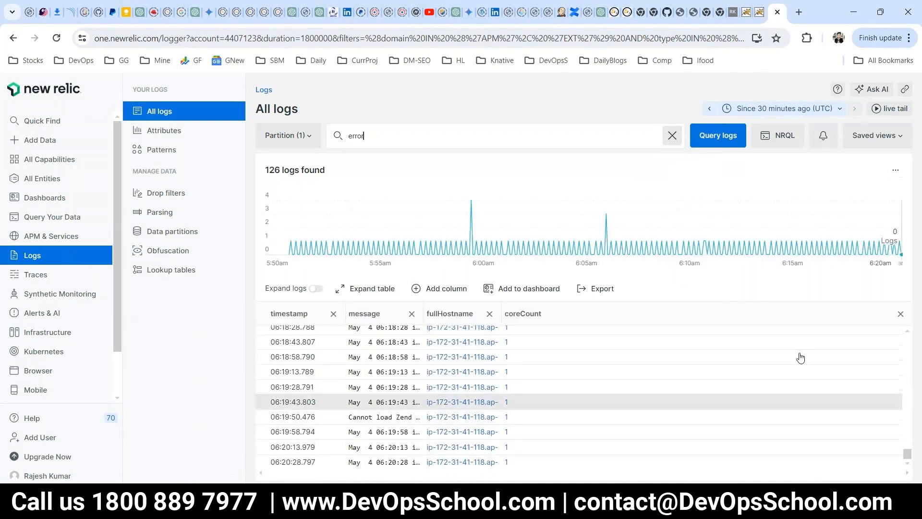
Copy the error logs chart to the DevOps SRE dashboard, finding the dashboard by searching for sre.
{"action": "left_click", "coordinate": [895, 173]}
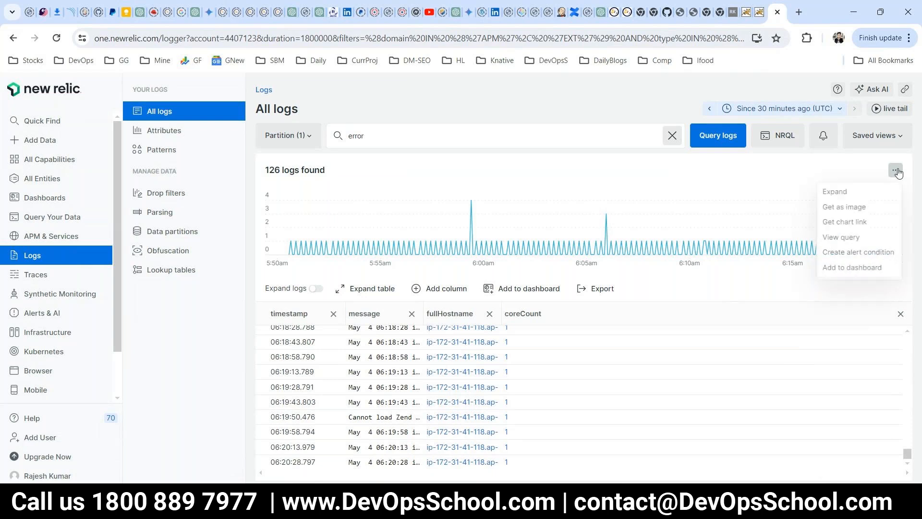
{"action": "left_click", "coordinate": [850, 271]}
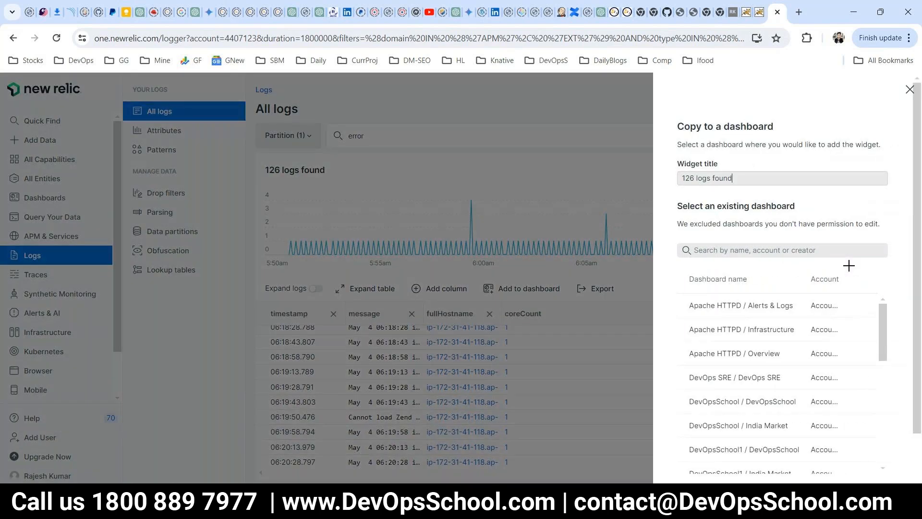
{"action": "key", "text": "Tab"}
{"action": "type", "text": "sre"}
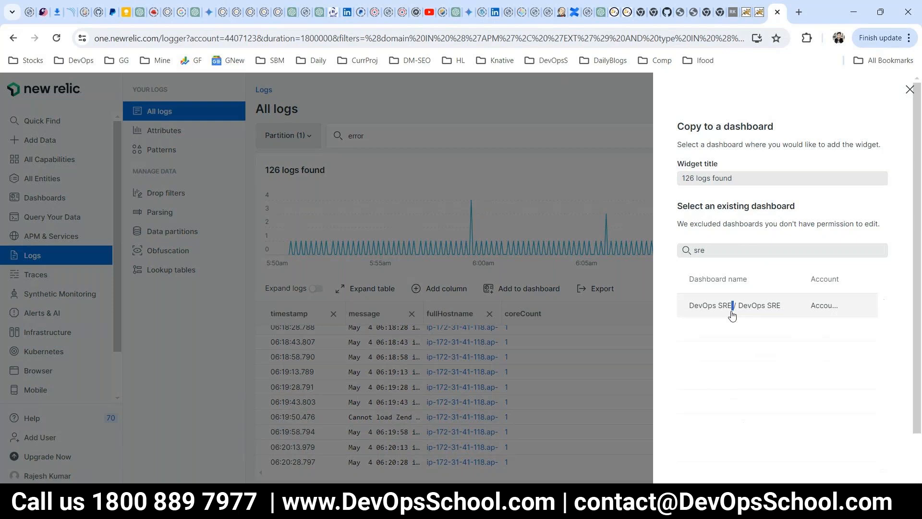
{"action": "scroll", "coordinate": [777, 360], "scroll_direction": "down", "scroll_amount": 1}
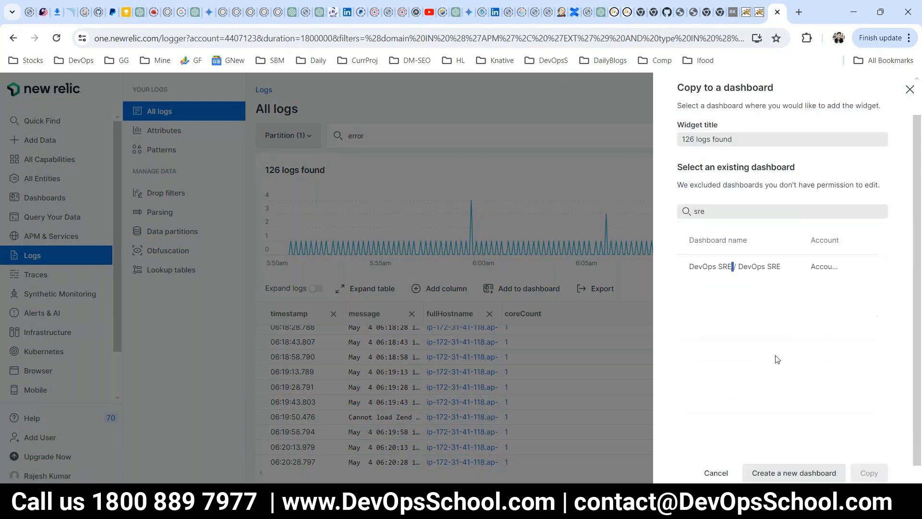
{"action": "left_click", "coordinate": [751, 249]}
{"action": "left_click", "coordinate": [867, 454]}
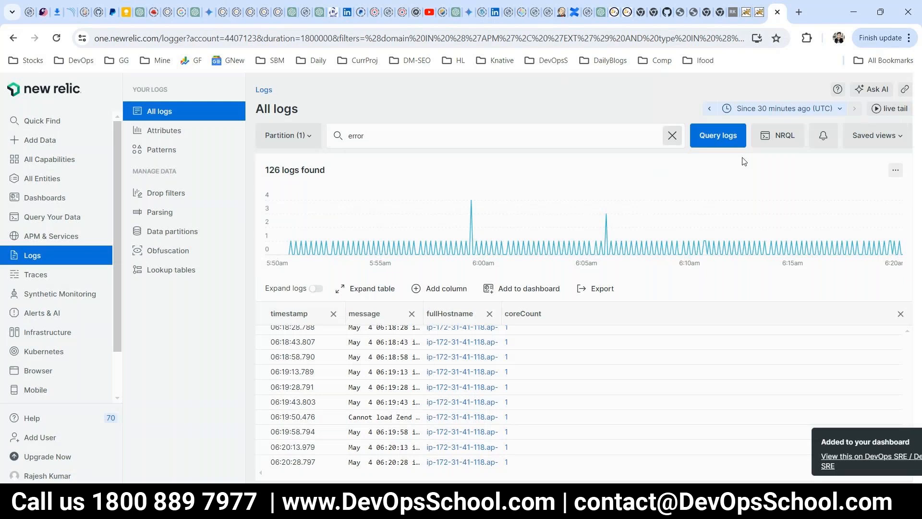
Open the synthetic ping monitor and copy its Mumbai, IN check chart to the DevOps SRE dashboard.
{"action": "left_click", "coordinate": [44, 294]}
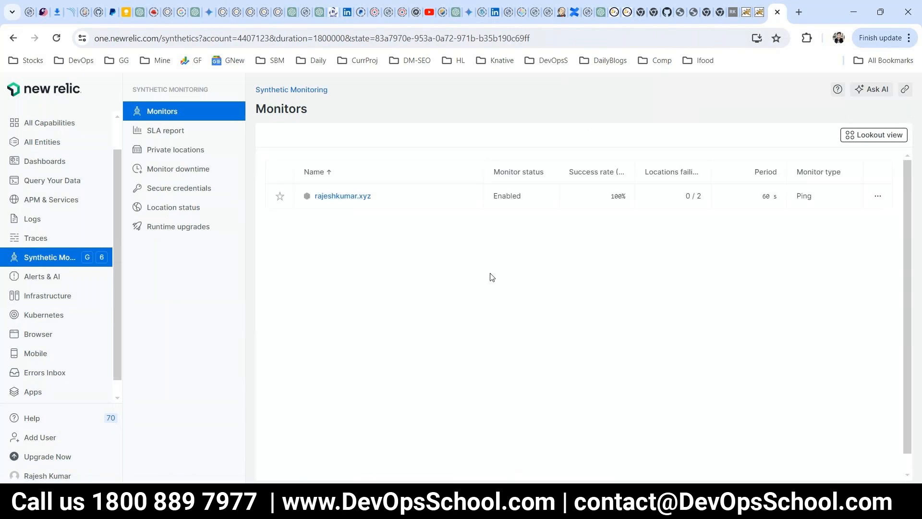
{"action": "left_click", "coordinate": [343, 239]}
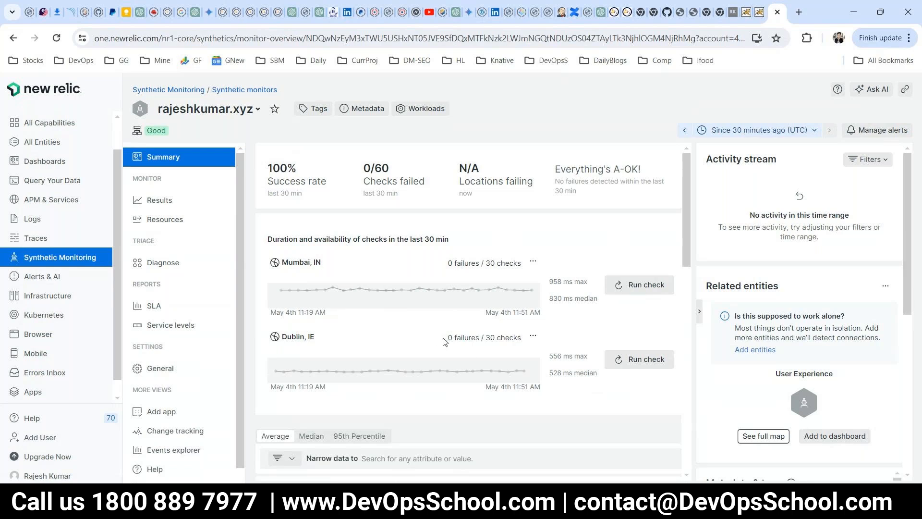
{"action": "left_click", "coordinate": [532, 261]}
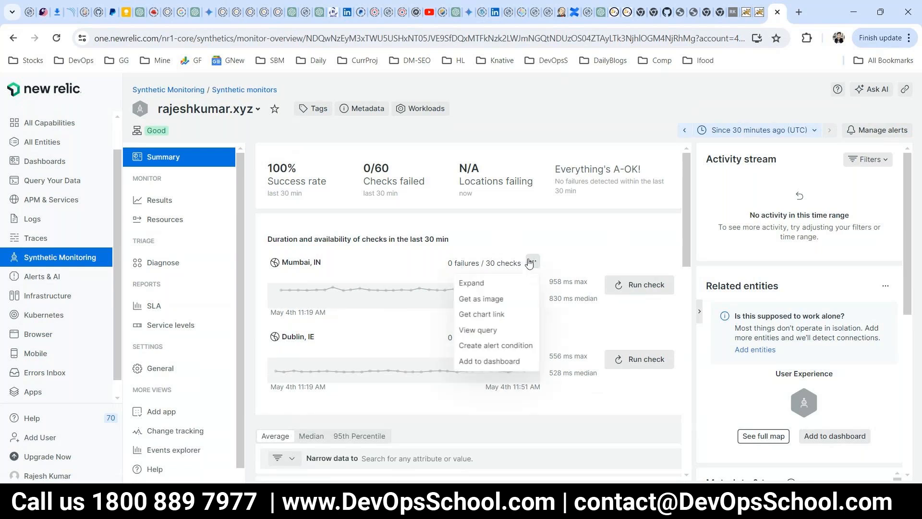
{"action": "left_click", "coordinate": [475, 361]}
{"action": "left_click", "coordinate": [693, 250]}
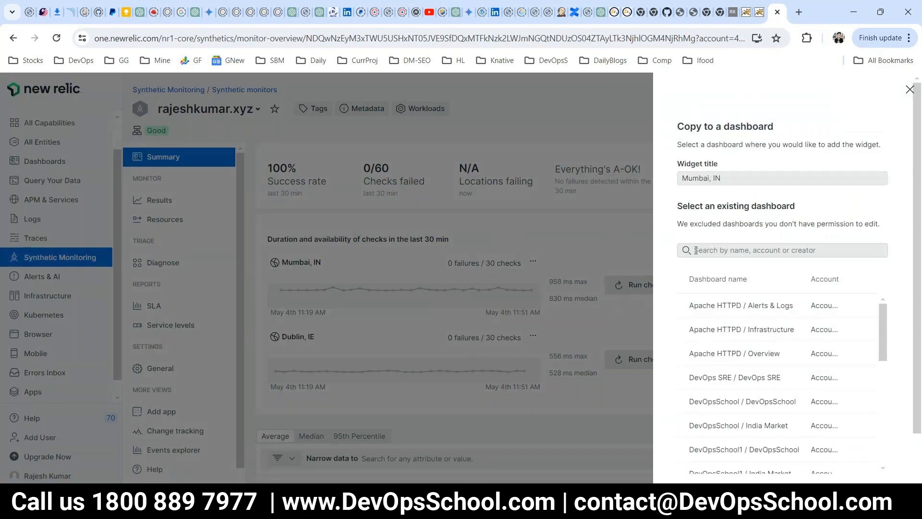
{"action": "type", "text": "sre"}
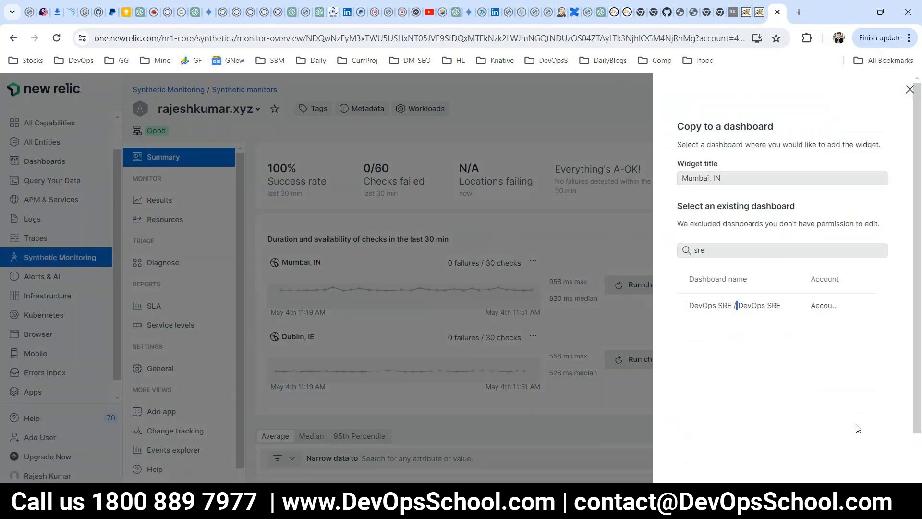
{"action": "scroll", "coordinate": [857, 427], "scroll_direction": "down", "scroll_amount": 2}
{"action": "triple_click", "coordinate": [763, 259]}
{"action": "left_click", "coordinate": [870, 457]}
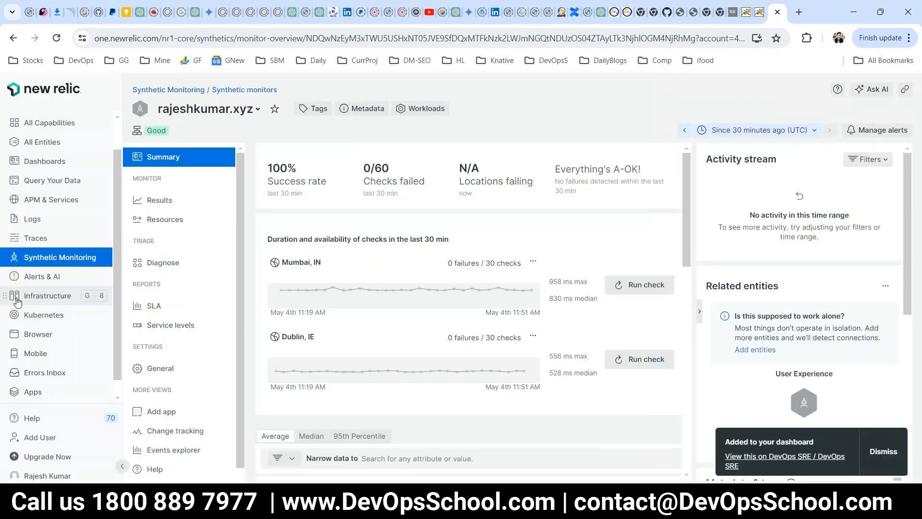
Look at the Kubernetes page and the metrics in the infrastructure Hosts summary.
{"action": "left_click", "coordinate": [50, 300]}
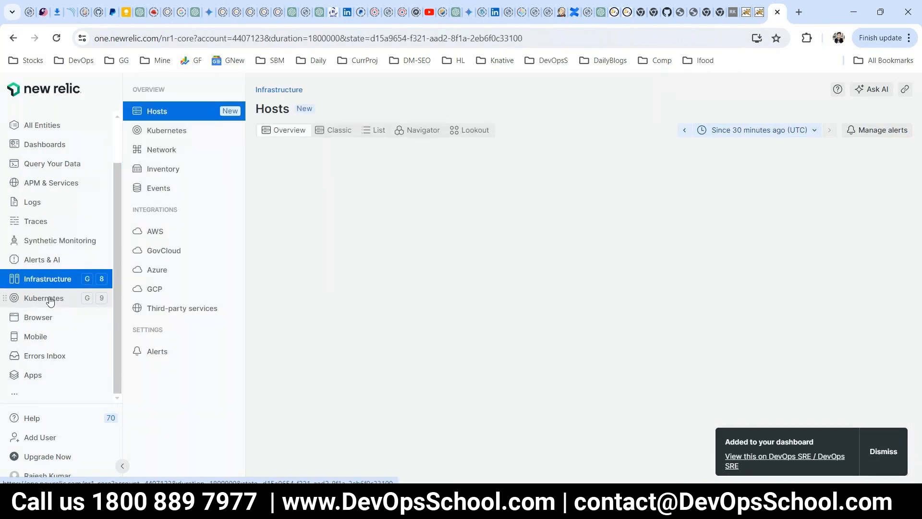
{"action": "left_click", "coordinate": [50, 300]}
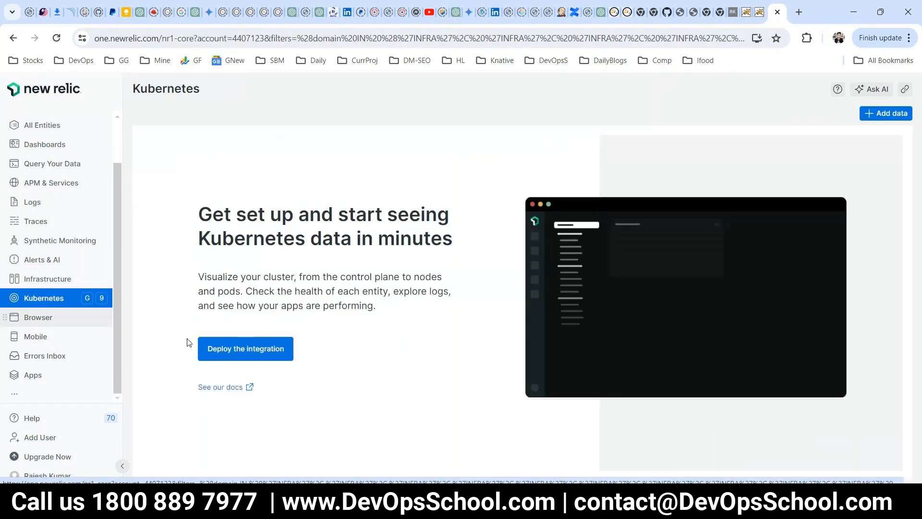
{"action": "left_click", "coordinate": [70, 281]}
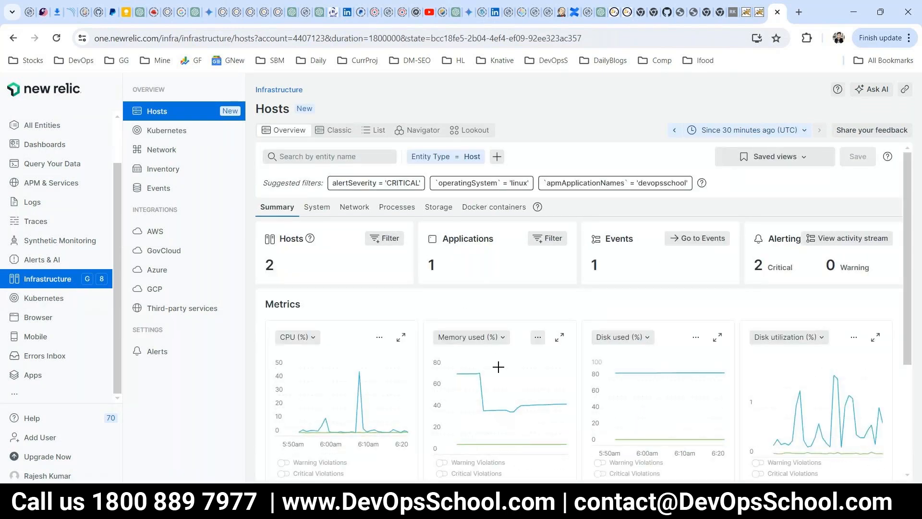
{"action": "scroll", "coordinate": [398, 368], "scroll_direction": "down", "scroll_amount": 1}
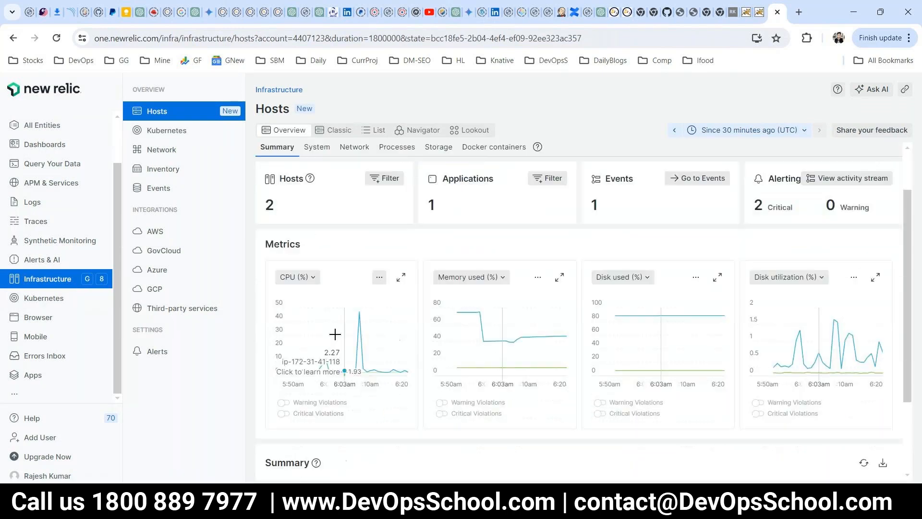
{"action": "left_click", "coordinate": [379, 277]}
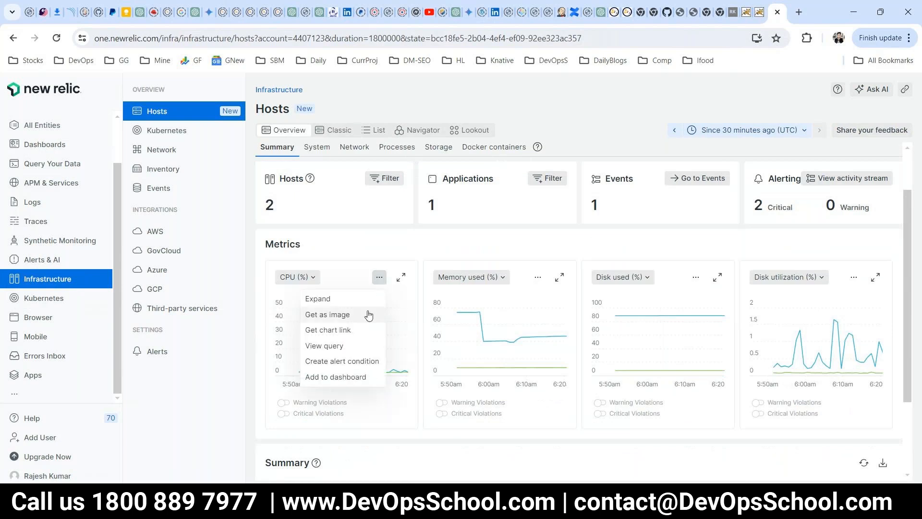
{"action": "left_click", "coordinate": [336, 376]}
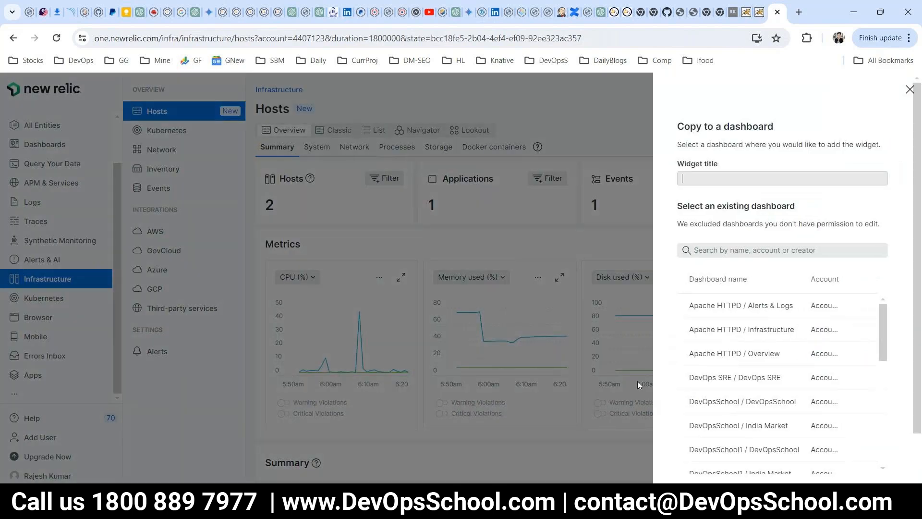
{"action": "left_click", "coordinate": [738, 251]}
{"action": "left_click", "coordinate": [696, 173]}
{"action": "type", "text": "S"}
{"action": "left_click", "coordinate": [702, 245]}
{"action": "type", "text": "S"}
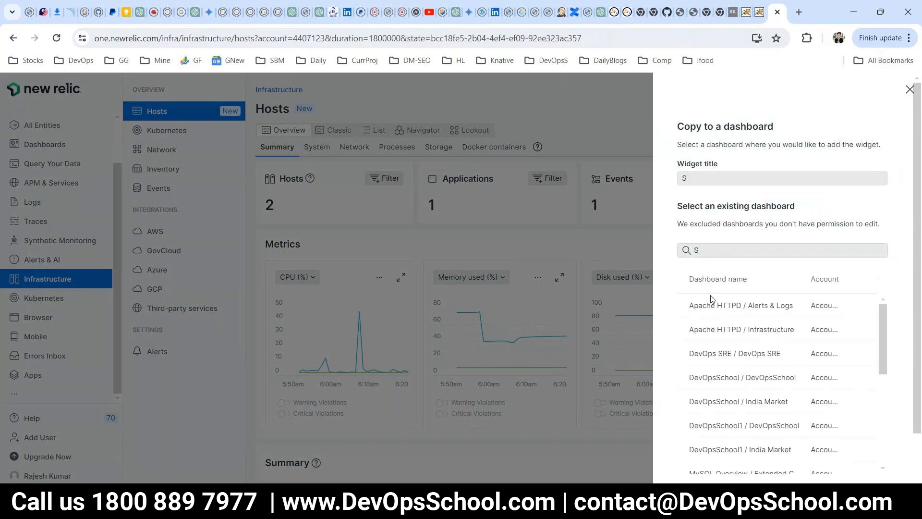
{"action": "double_click", "coordinate": [725, 353]}
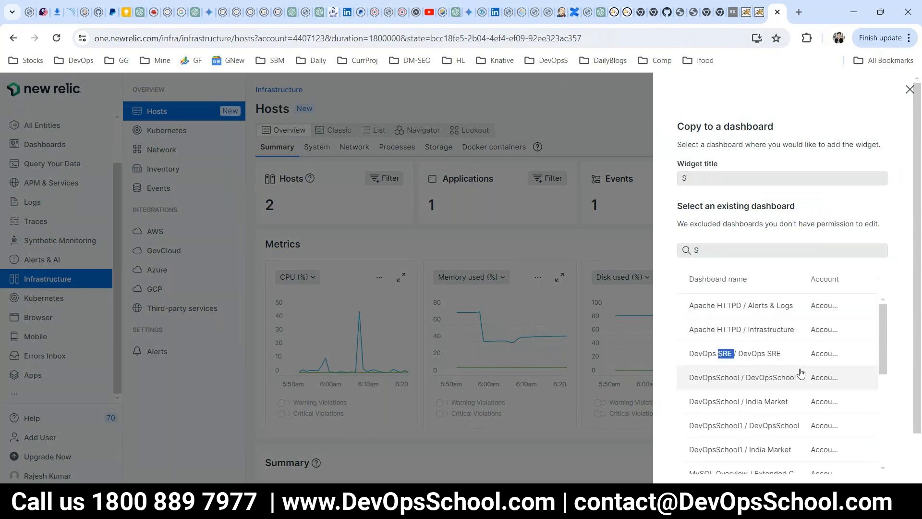
{"action": "scroll", "coordinate": [800, 372], "scroll_direction": "down", "scroll_amount": 3}
{"action": "scroll", "coordinate": [910, 96], "scroll_direction": "down", "scroll_amount": 1}
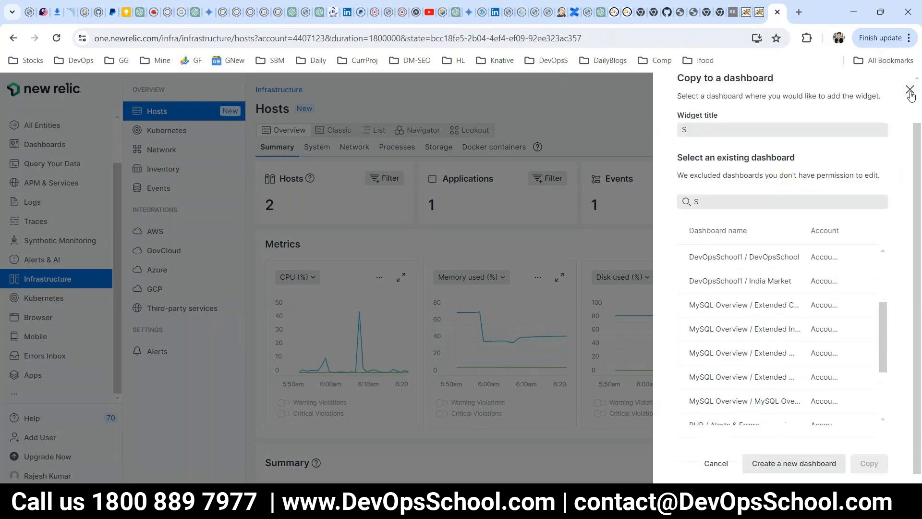
{"action": "left_click", "coordinate": [910, 92]}
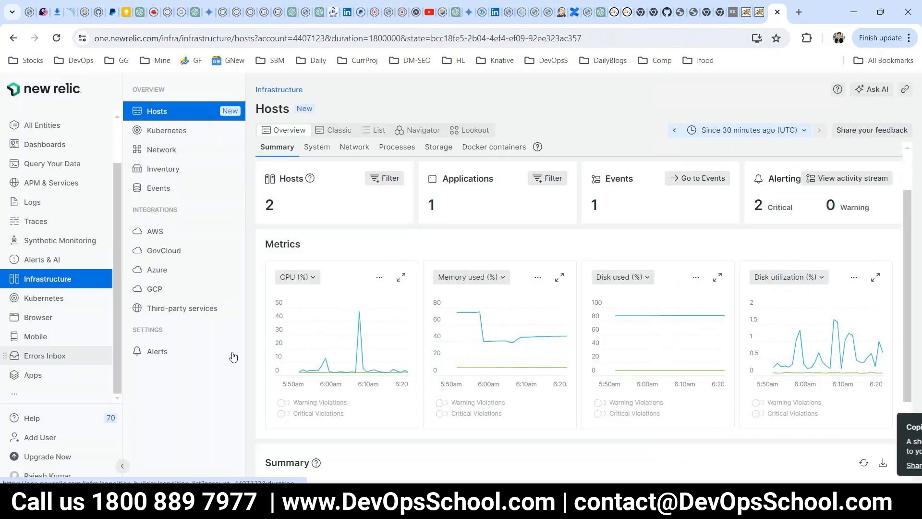
Switch to Notepad and review the Newrelic notes from the title through the Metrices + Trace + Logs + Syntech + RUM line.
{"action": "mouse_move", "coordinate": [521, 503]}
{"action": "mouse_move", "coordinate": [363, 503]}
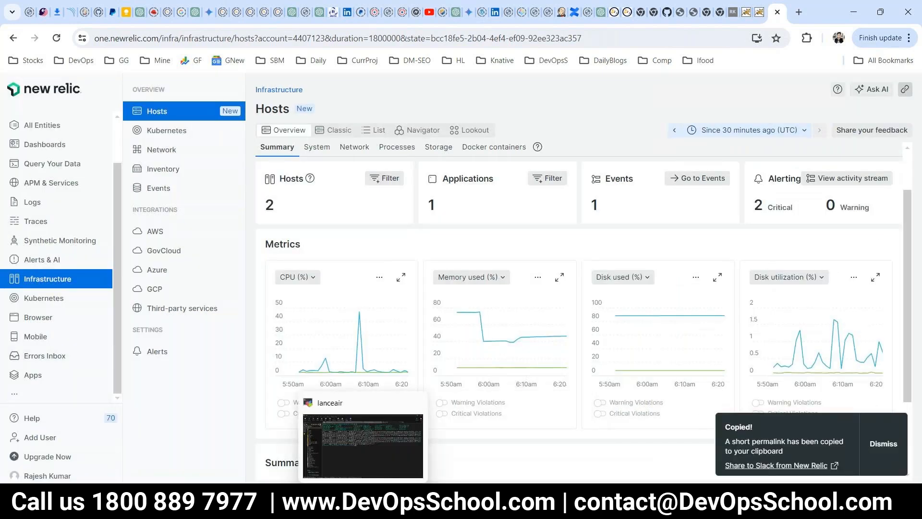
{"action": "mouse_move", "coordinate": [393, 503]}
{"action": "left_click", "coordinate": [624, 459]}
{"action": "scroll", "coordinate": [218, 259], "scroll_direction": "up", "scroll_amount": 4}
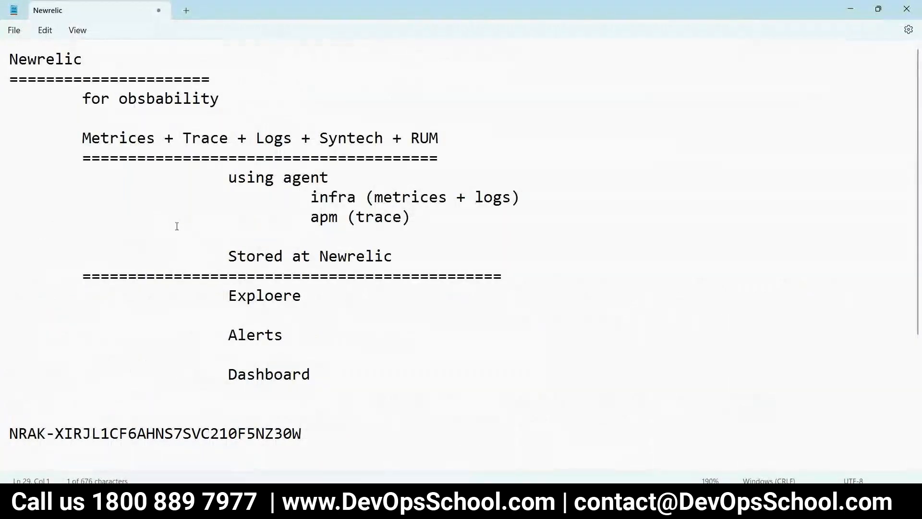
{"action": "left_click", "coordinate": [143, 162]}
{"action": "key", "text": "ctrl+Home"}
{"action": "key", "text": "shift+End"}
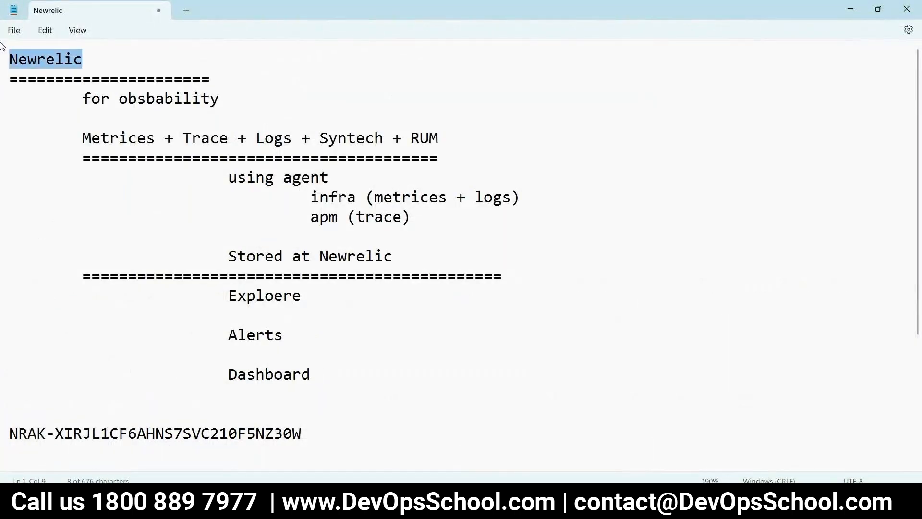
{"action": "left_click", "coordinate": [220, 98]}
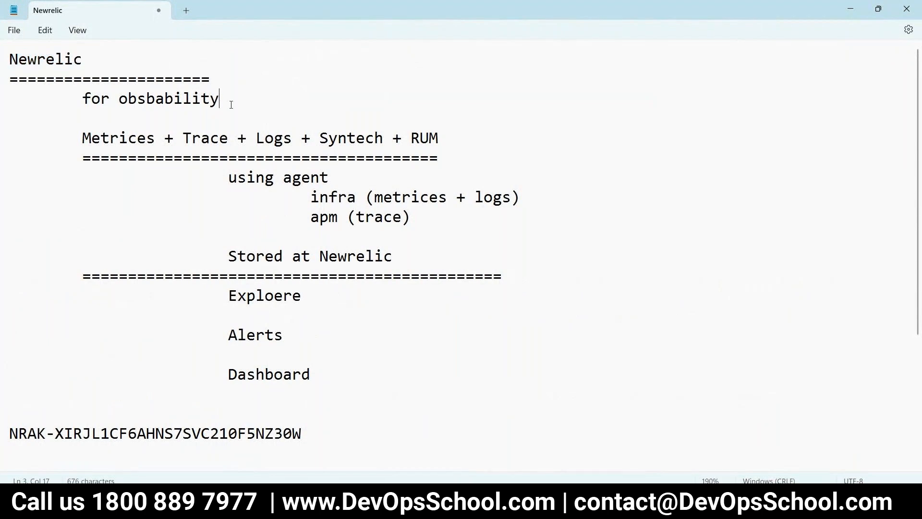
{"action": "triple_click", "coordinate": [93, 138]}
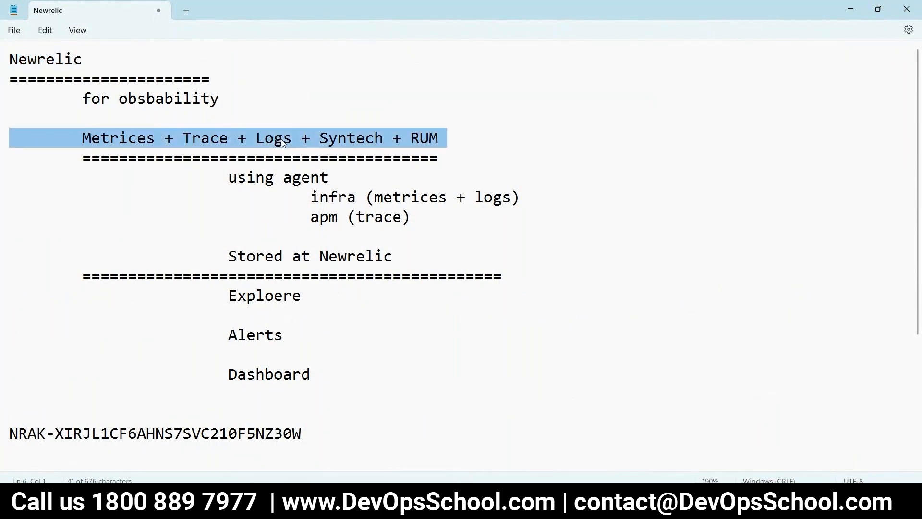
{"action": "left_click", "coordinate": [384, 138]}
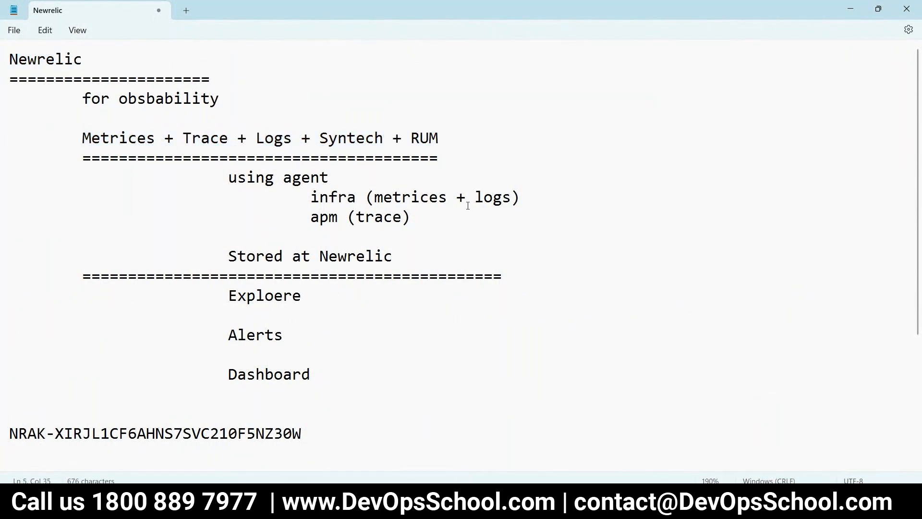
{"action": "left_click_drag", "start_coordinate": [531, 200], "coordinate": [311, 197]}
{"action": "left_click_drag", "start_coordinate": [413, 197], "coordinate": [301, 177]}
{"action": "double_click", "coordinate": [373, 220]}
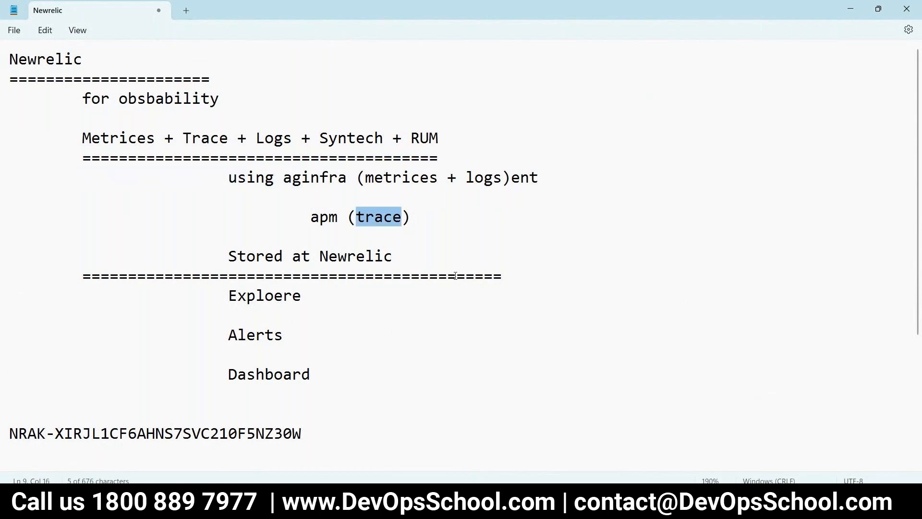
{"action": "key", "text": "ctrl+z"}
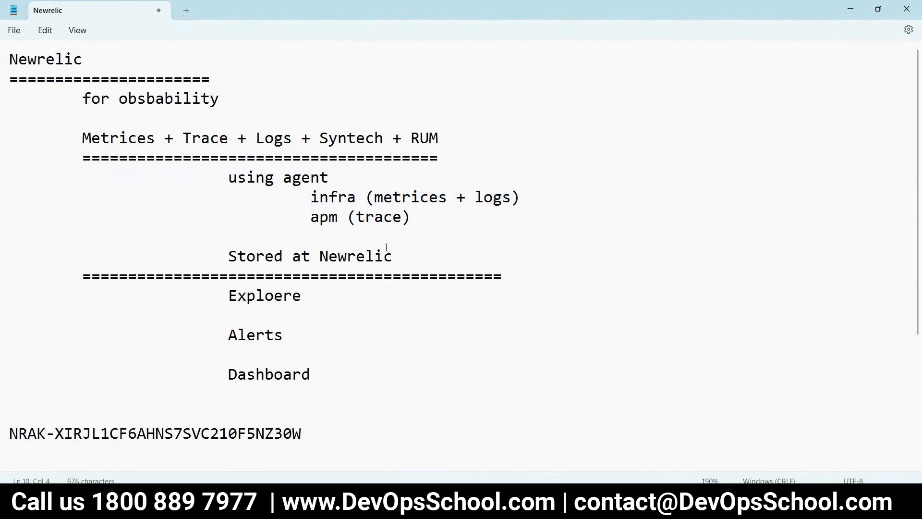
Highlight Exploere, Alerts and Dashboard in turn in the notes, and return to the New Relic Hosts page.
{"action": "double_click", "coordinate": [264, 296]}
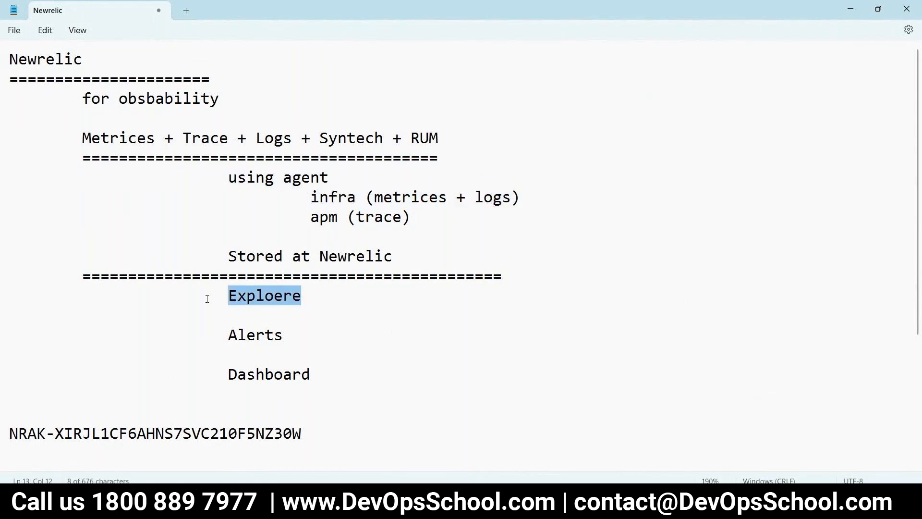
{"action": "double_click", "coordinate": [256, 336]}
{"action": "double_click", "coordinate": [282, 378]}
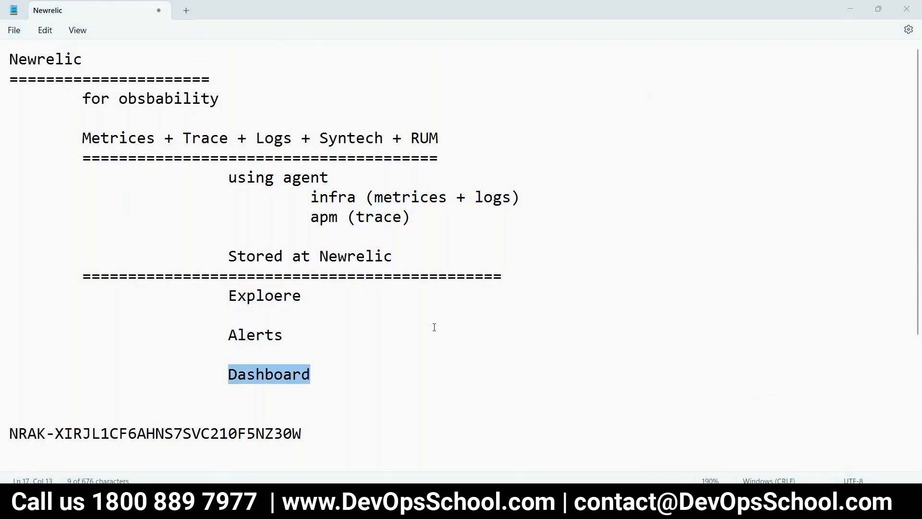
{"action": "key", "text": "alt+Tab"}
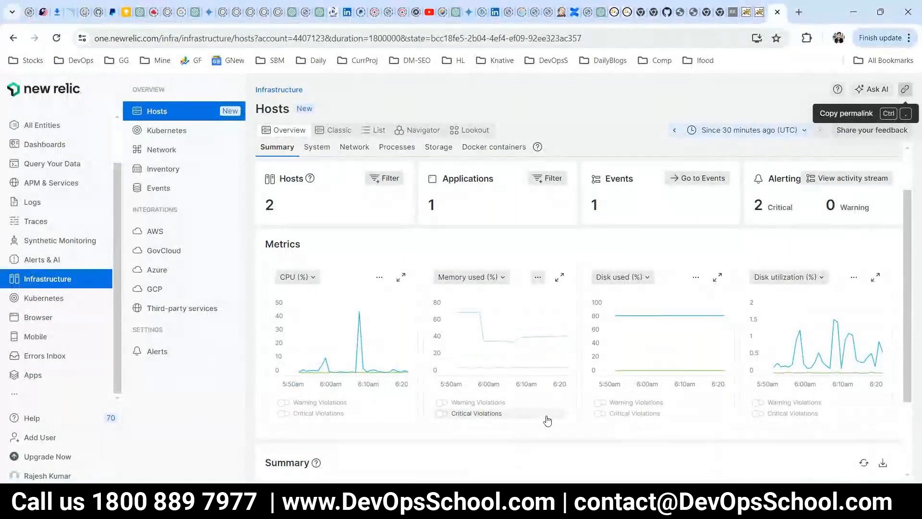